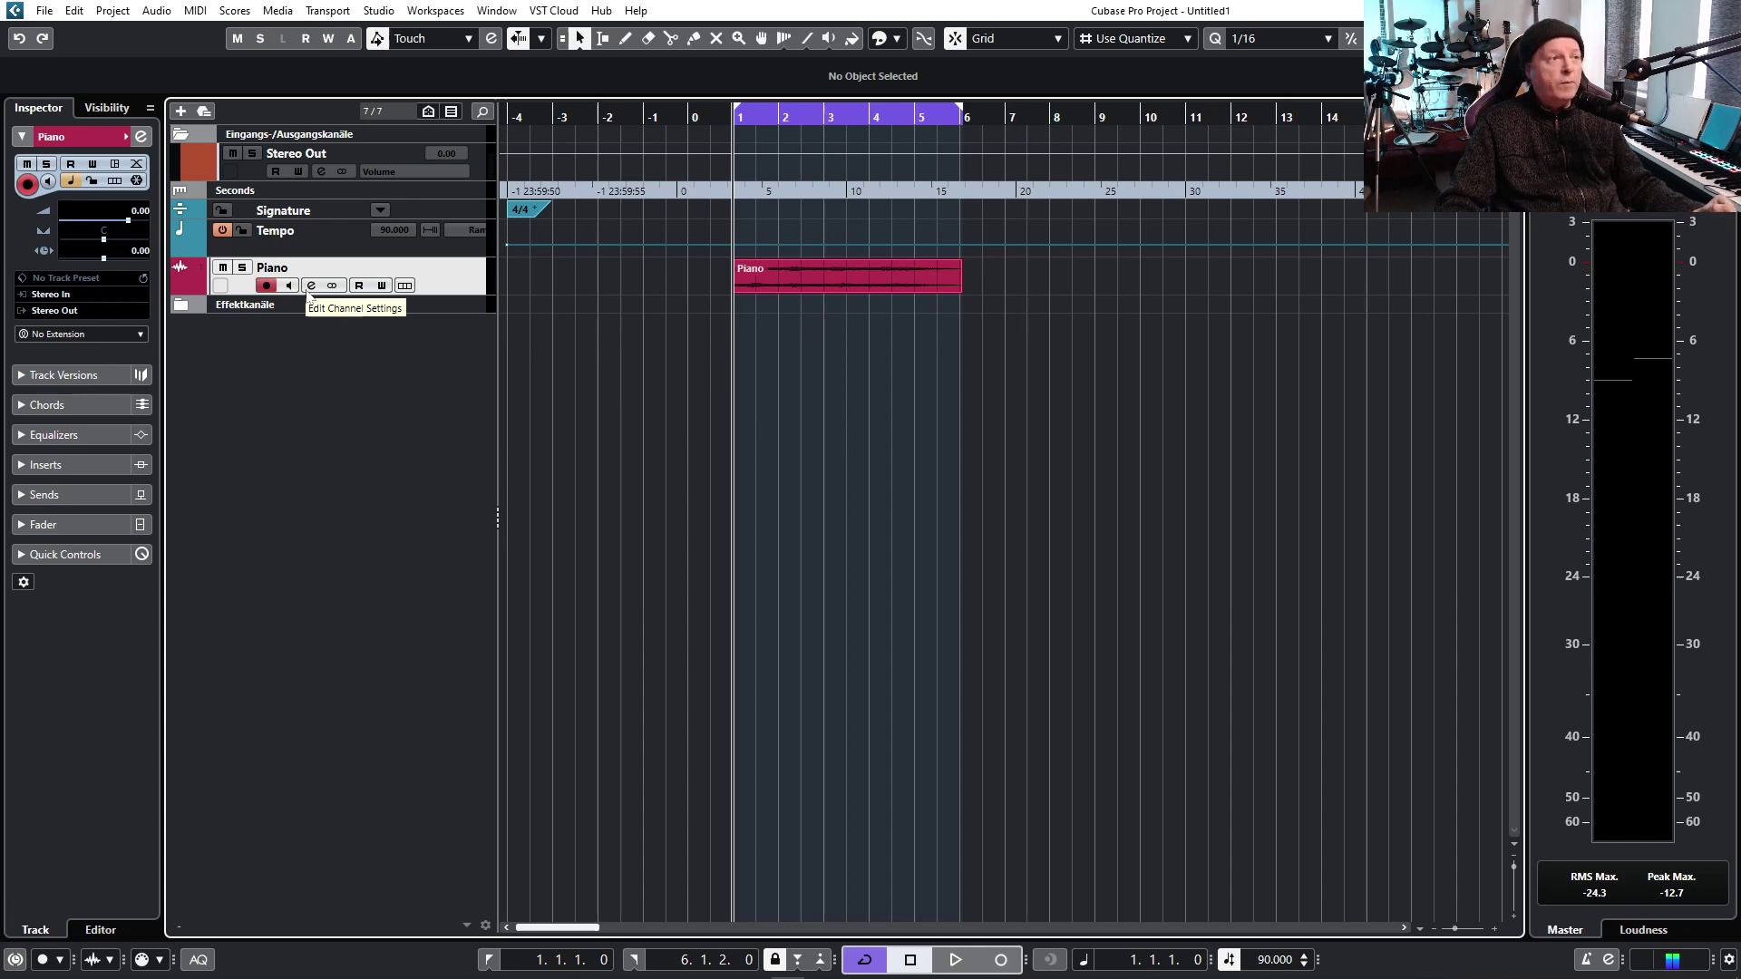
left_click(308, 288)
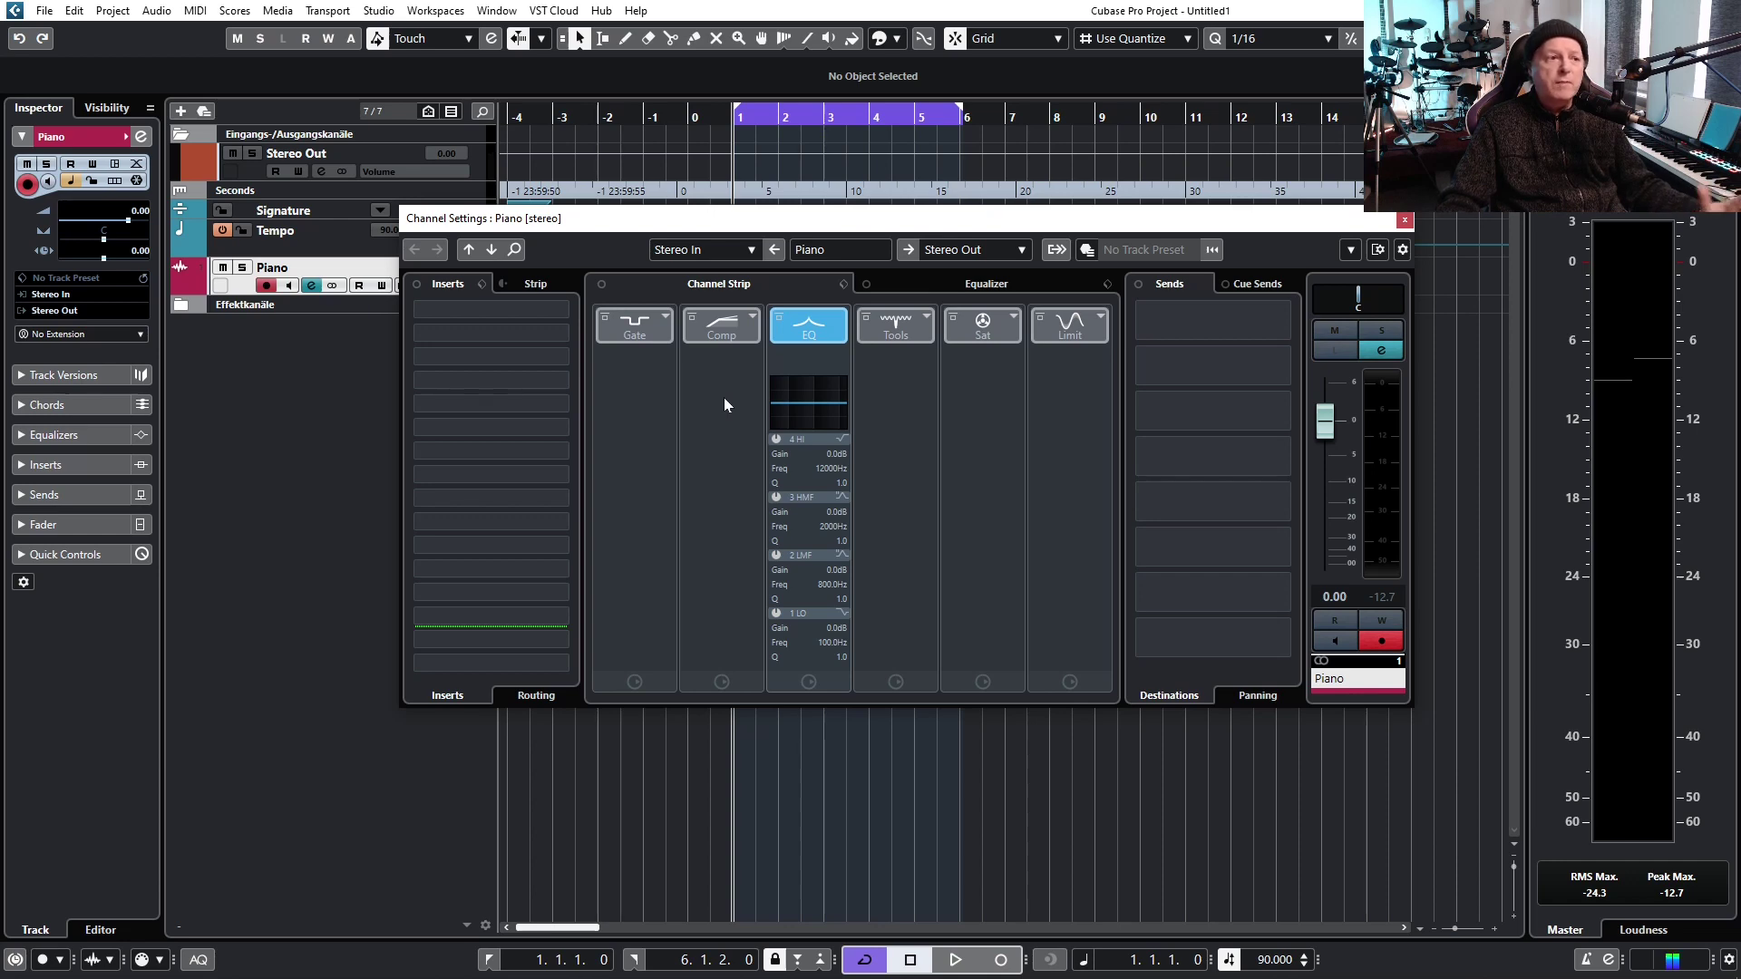
left_click(752, 317)
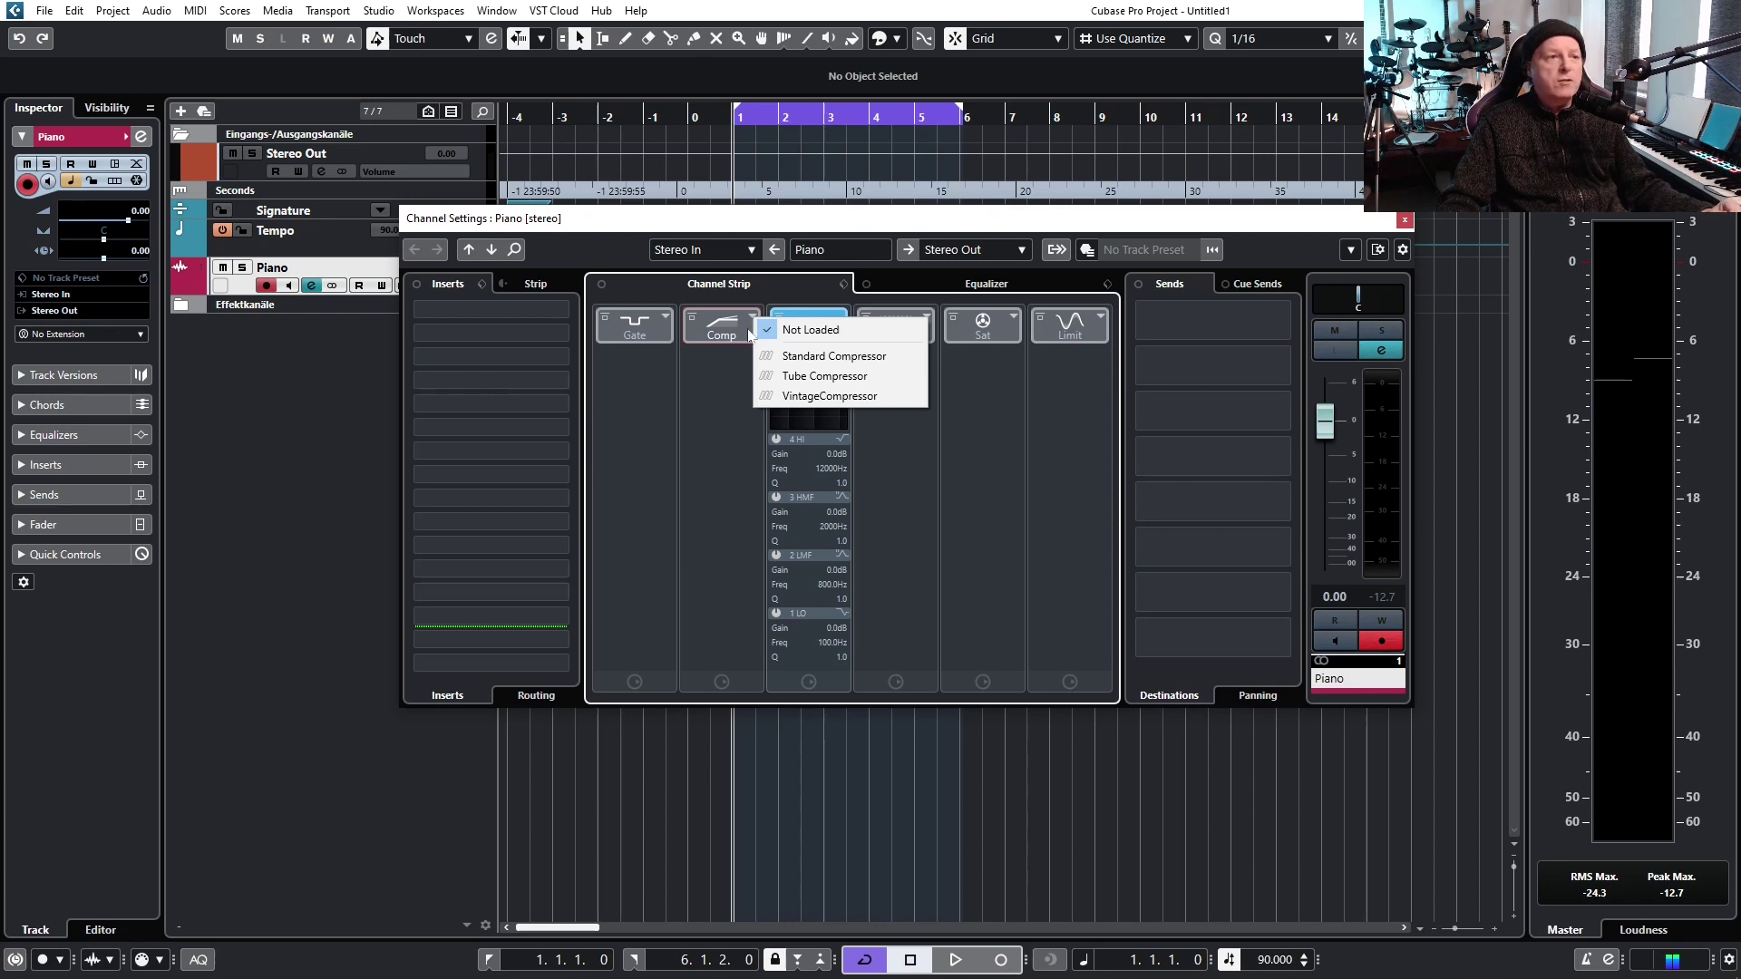
left_click(925, 467)
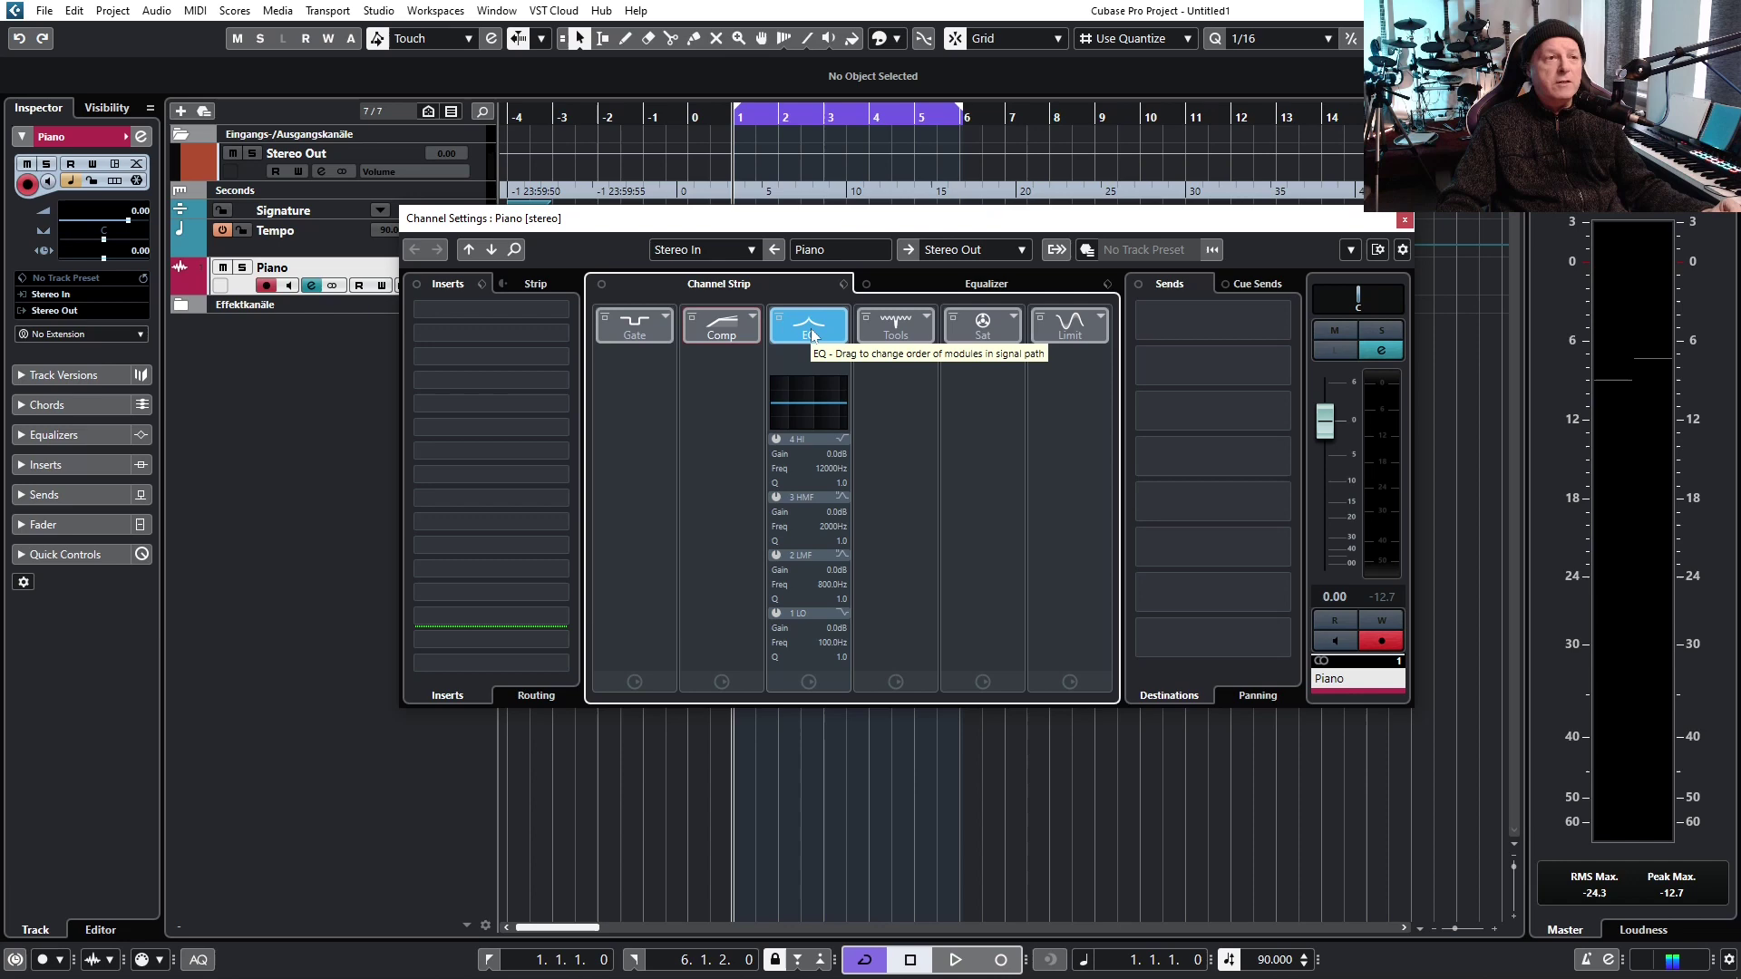
- Engage the high-cut and low-cut pre-filters in the Piano equalizer, with the low cut near 104 Hz
left_click(985, 286)
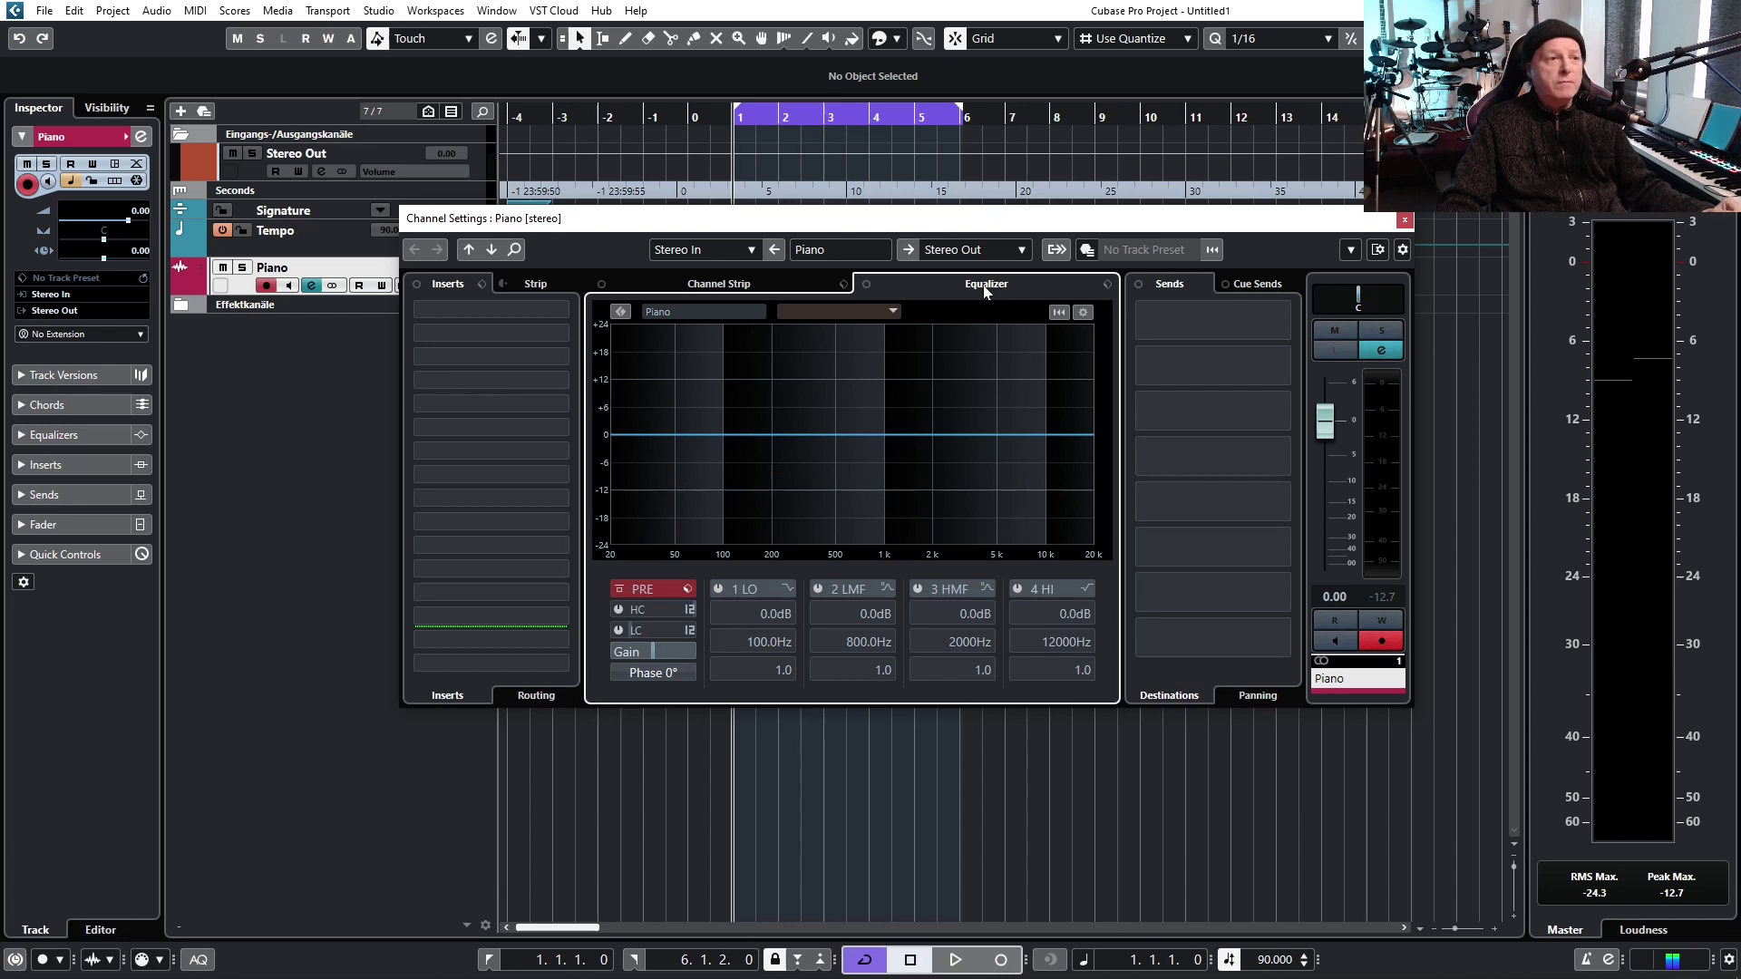
left_click(618, 610)
left_click(617, 630)
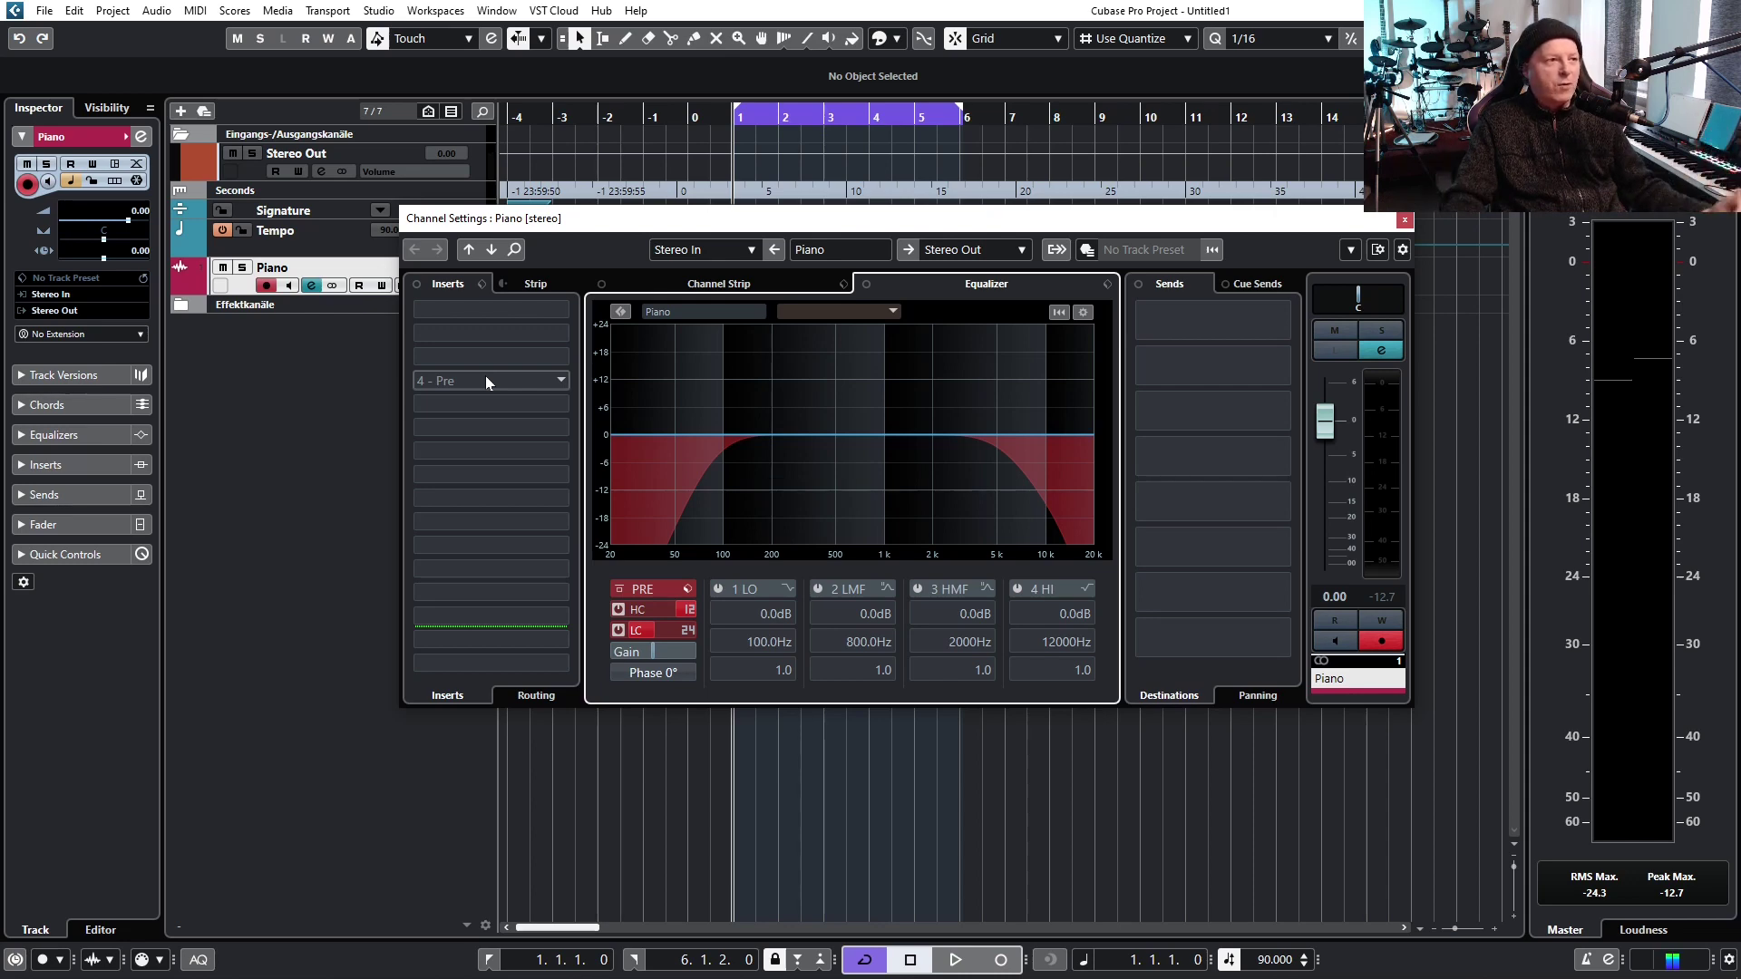
- Load Dynamics > Compressor into Piano insert slot 2 and open its editor (2.00:1, -20 dB)
left_click(459, 336)
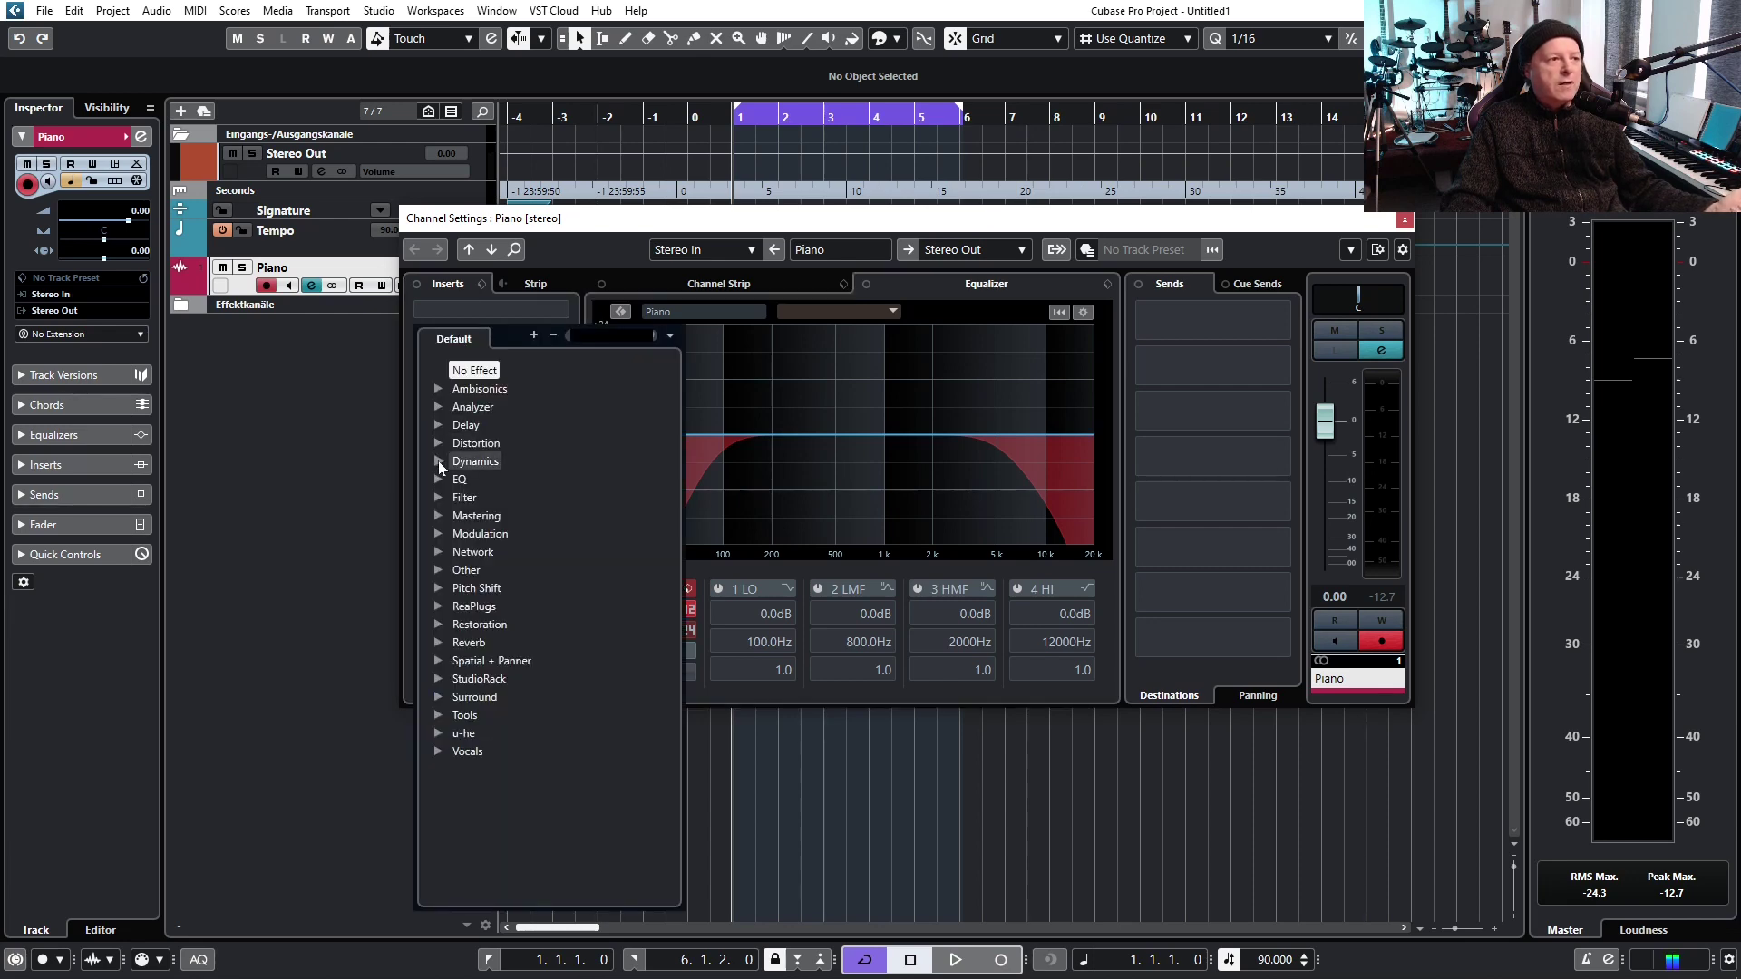
left_click(438, 461)
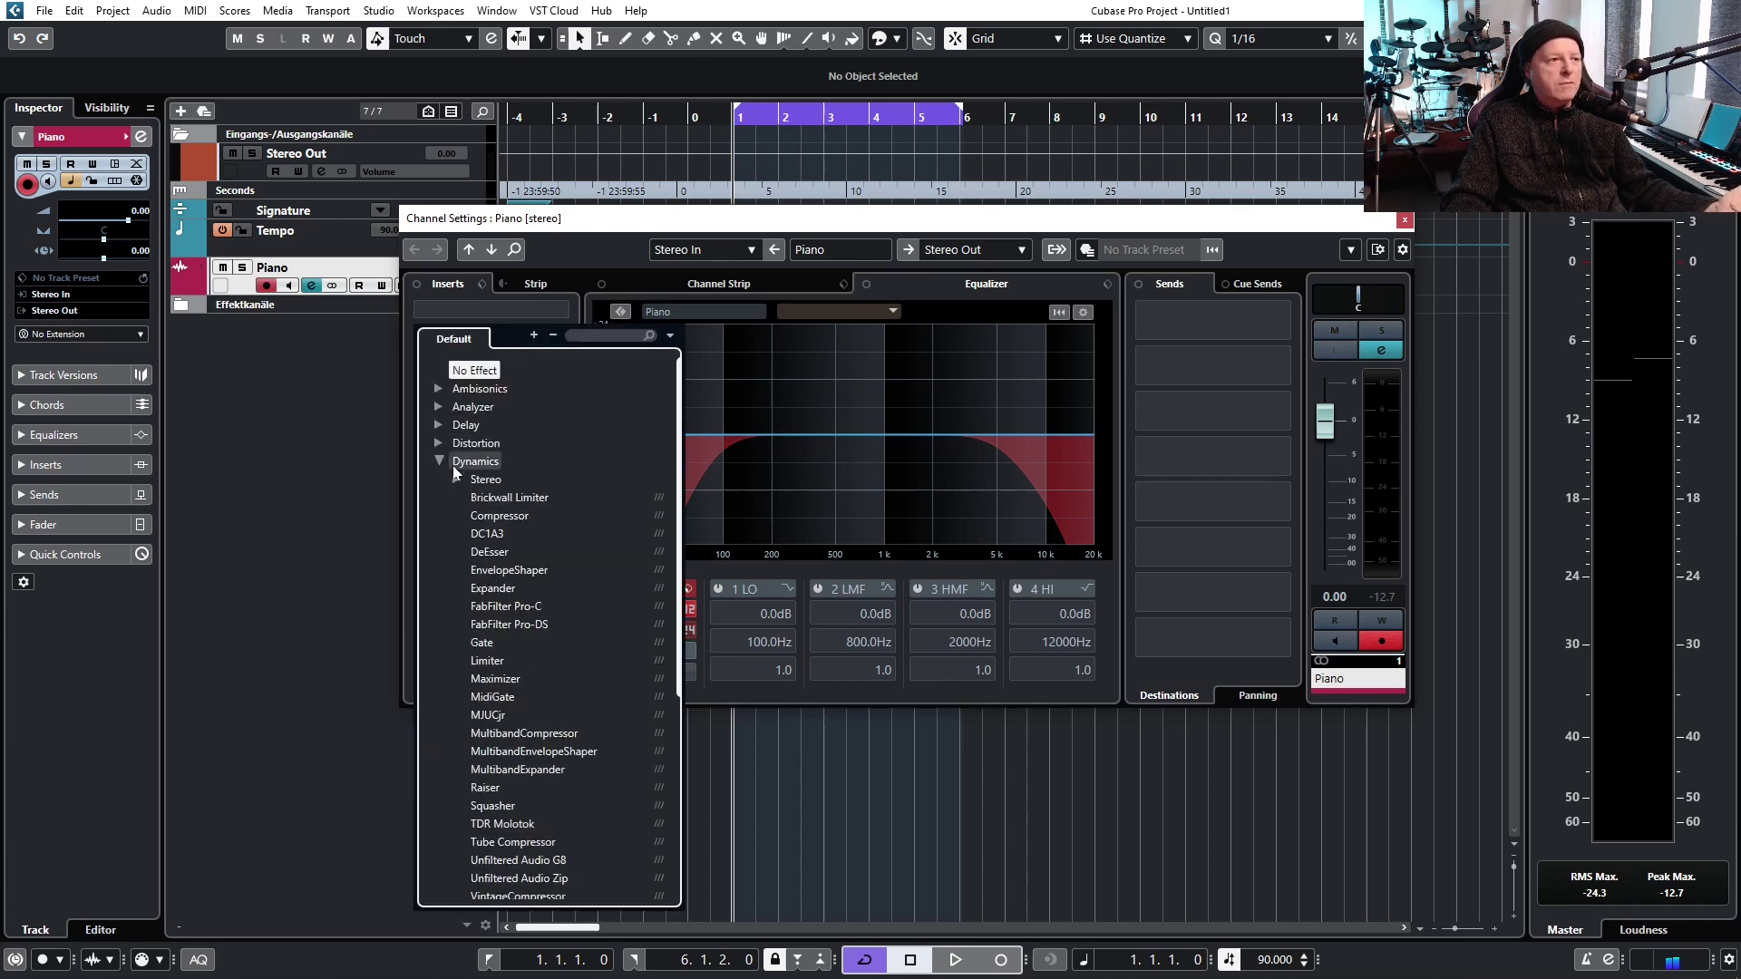
left_click(497, 516)
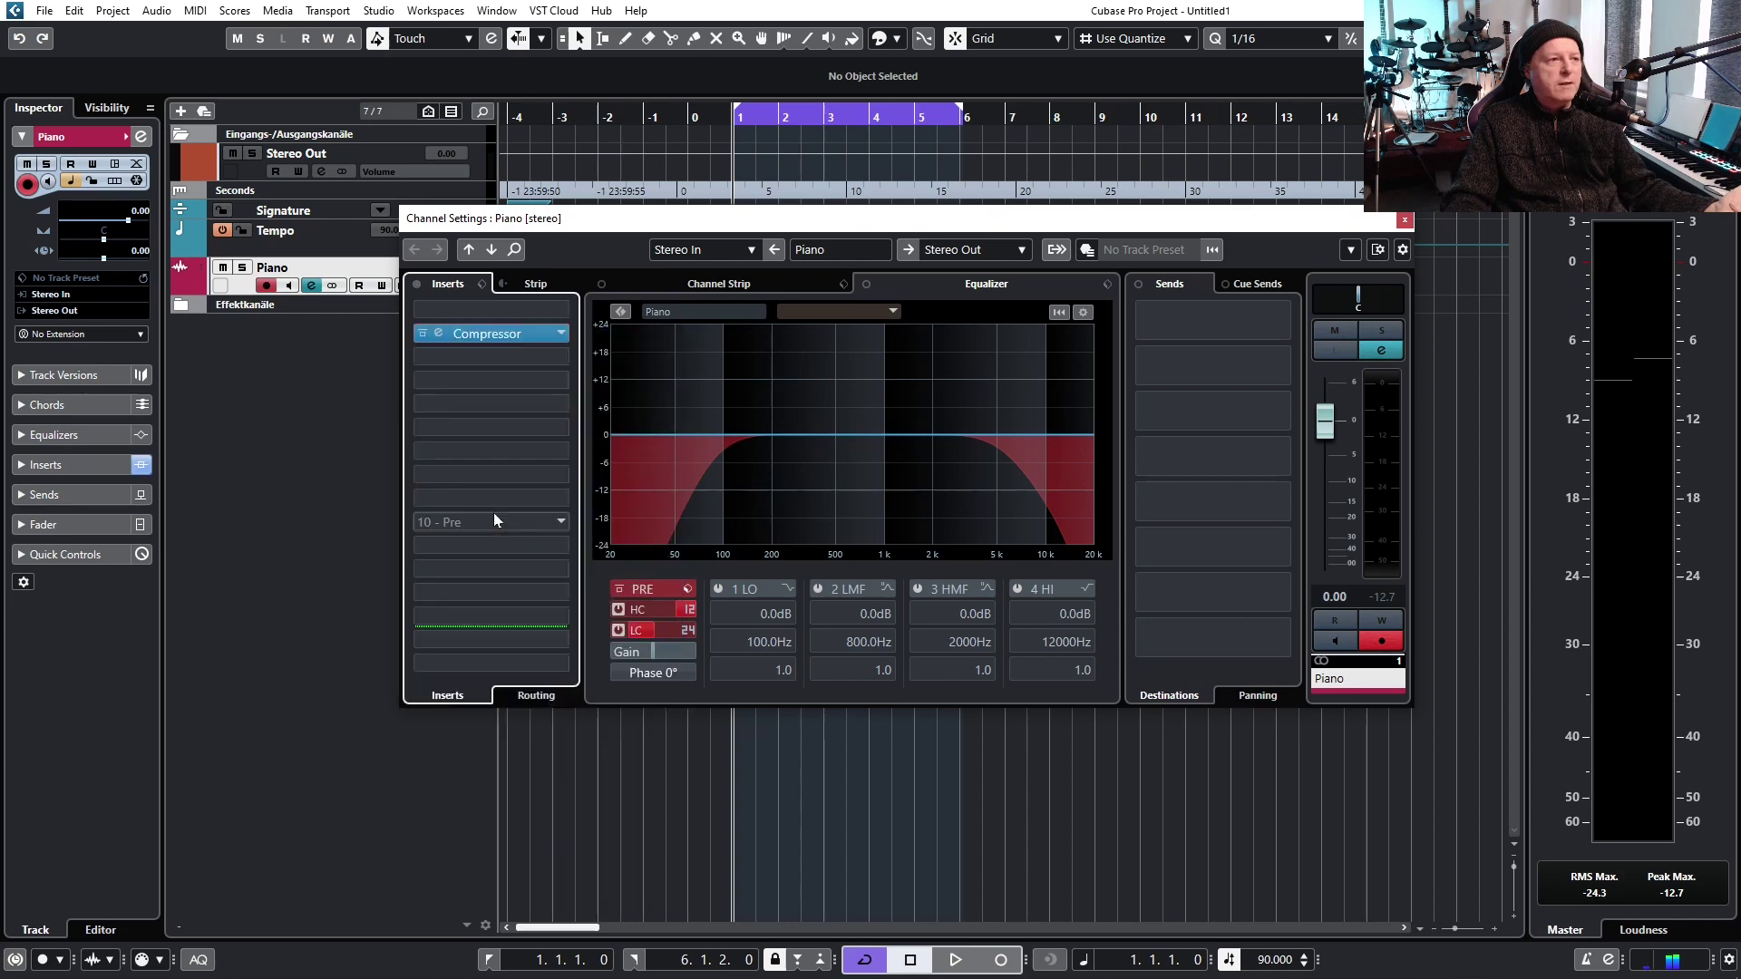
left_click(441, 338)
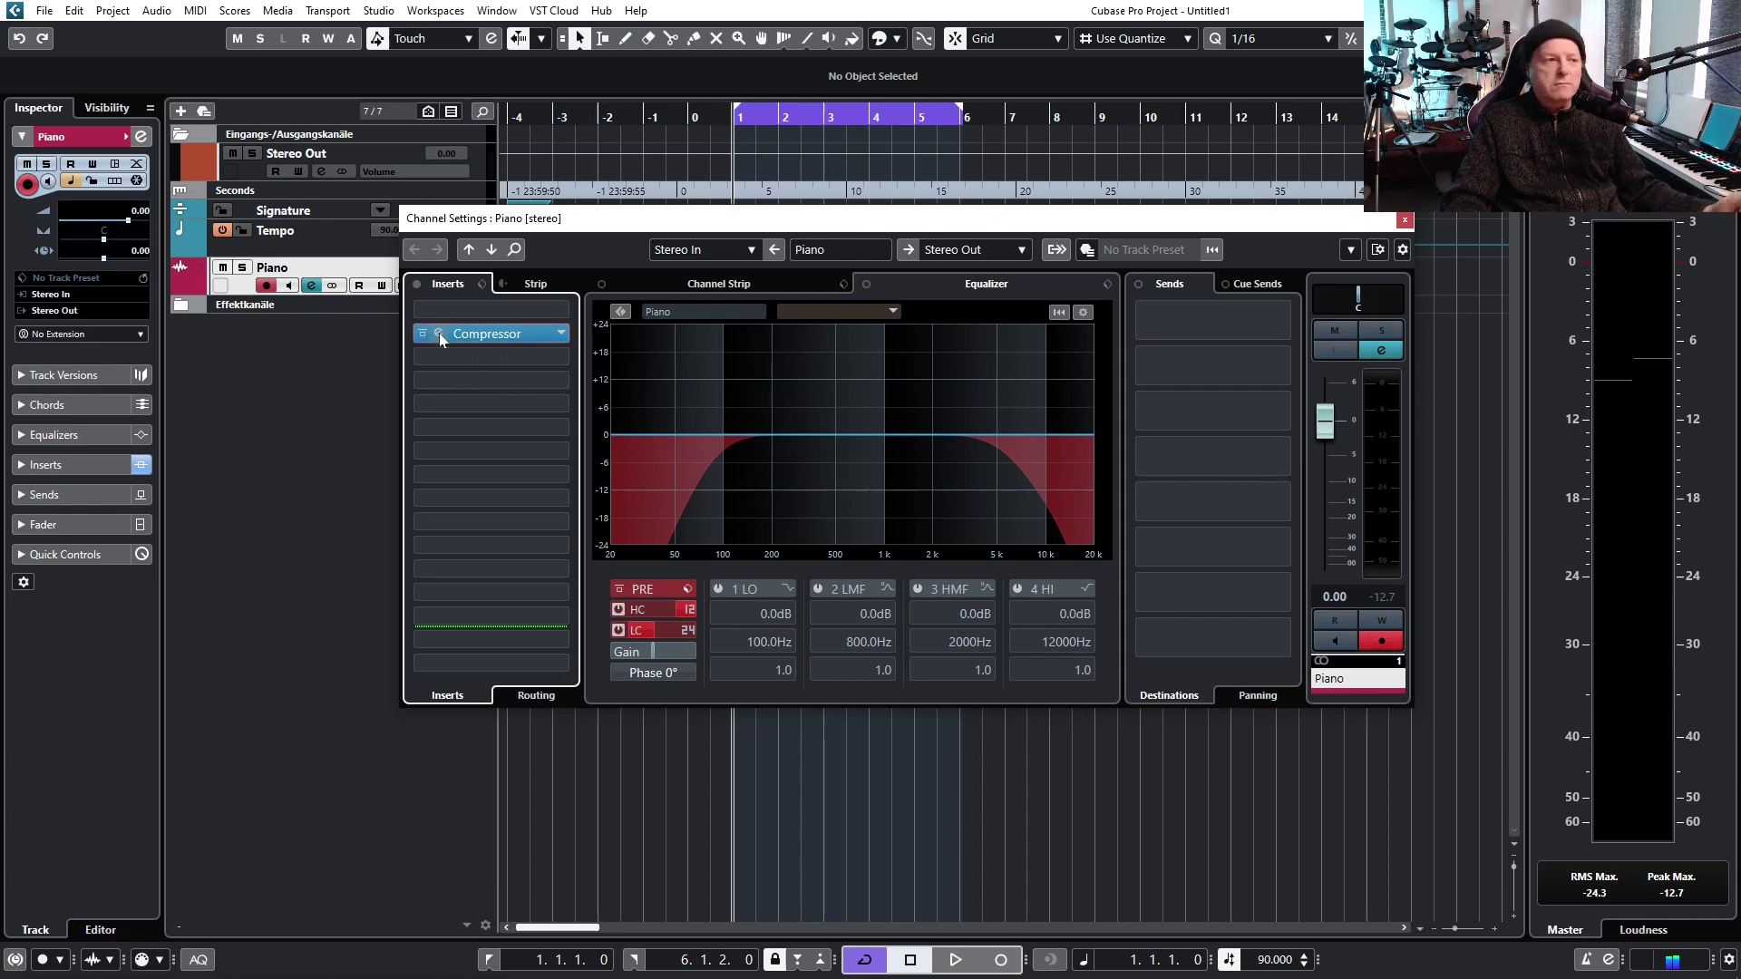
left_click_drag(702, 158, 837, 157)
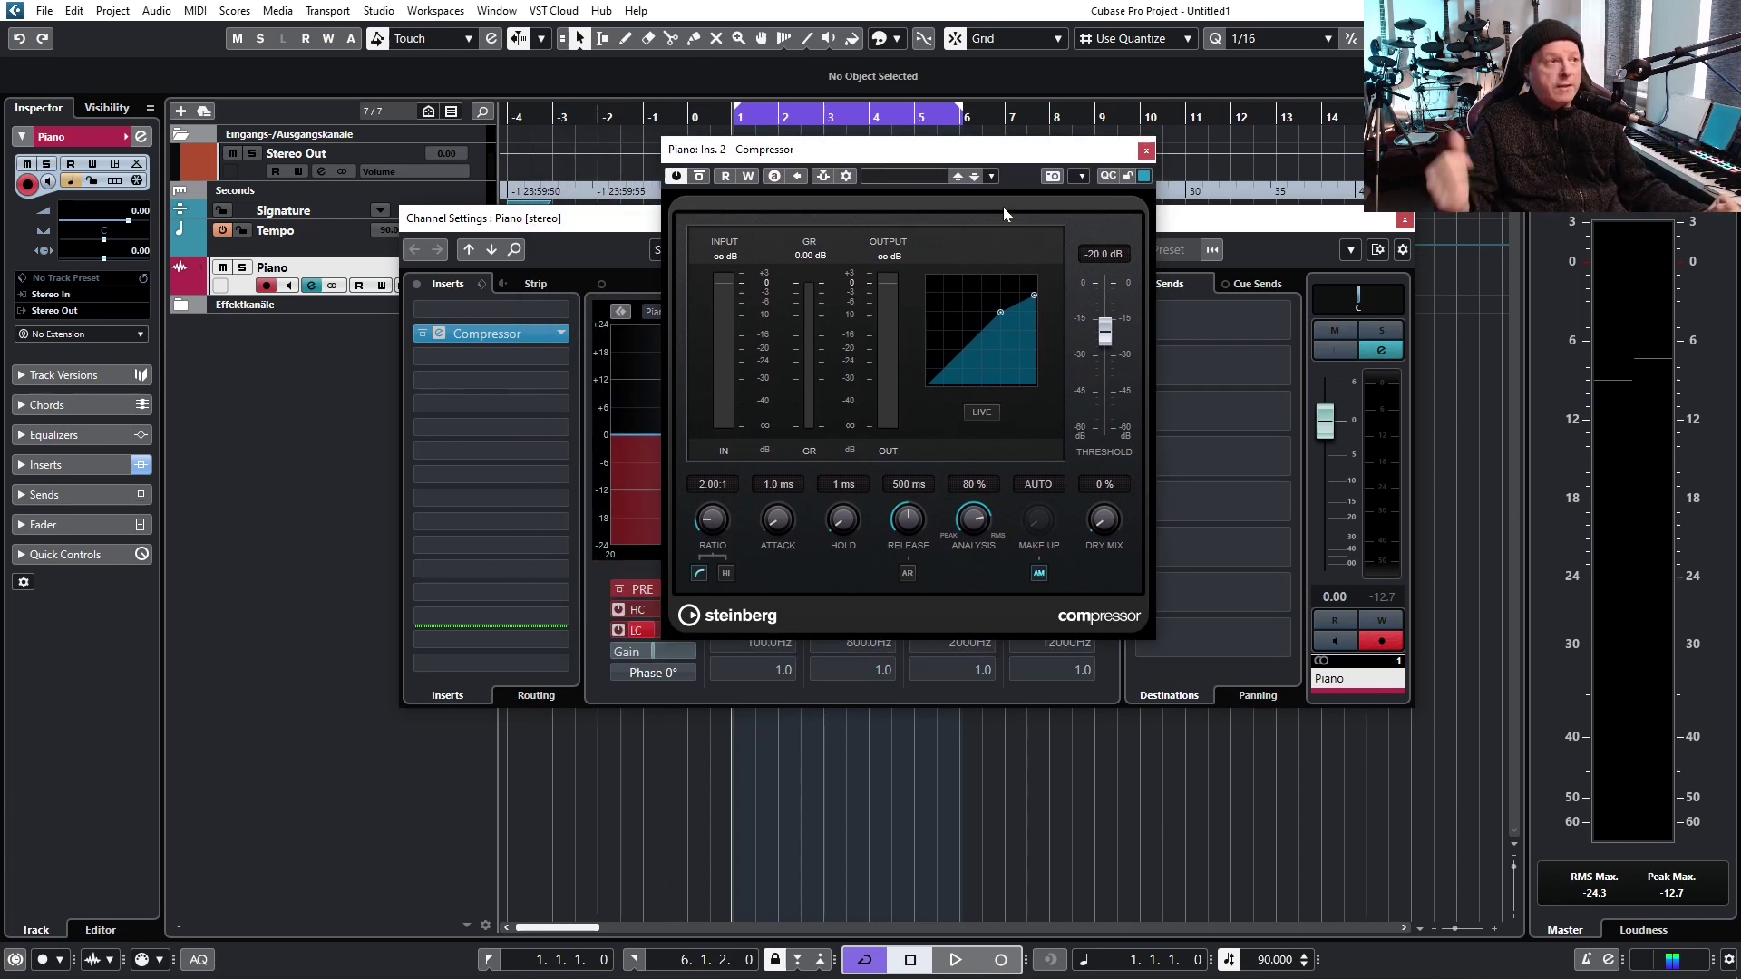
- Close Channel Settings and the Compressor editor, play back briefly, and toggle the left zone off and on
left_click(1404, 221)
left_click(1146, 150)
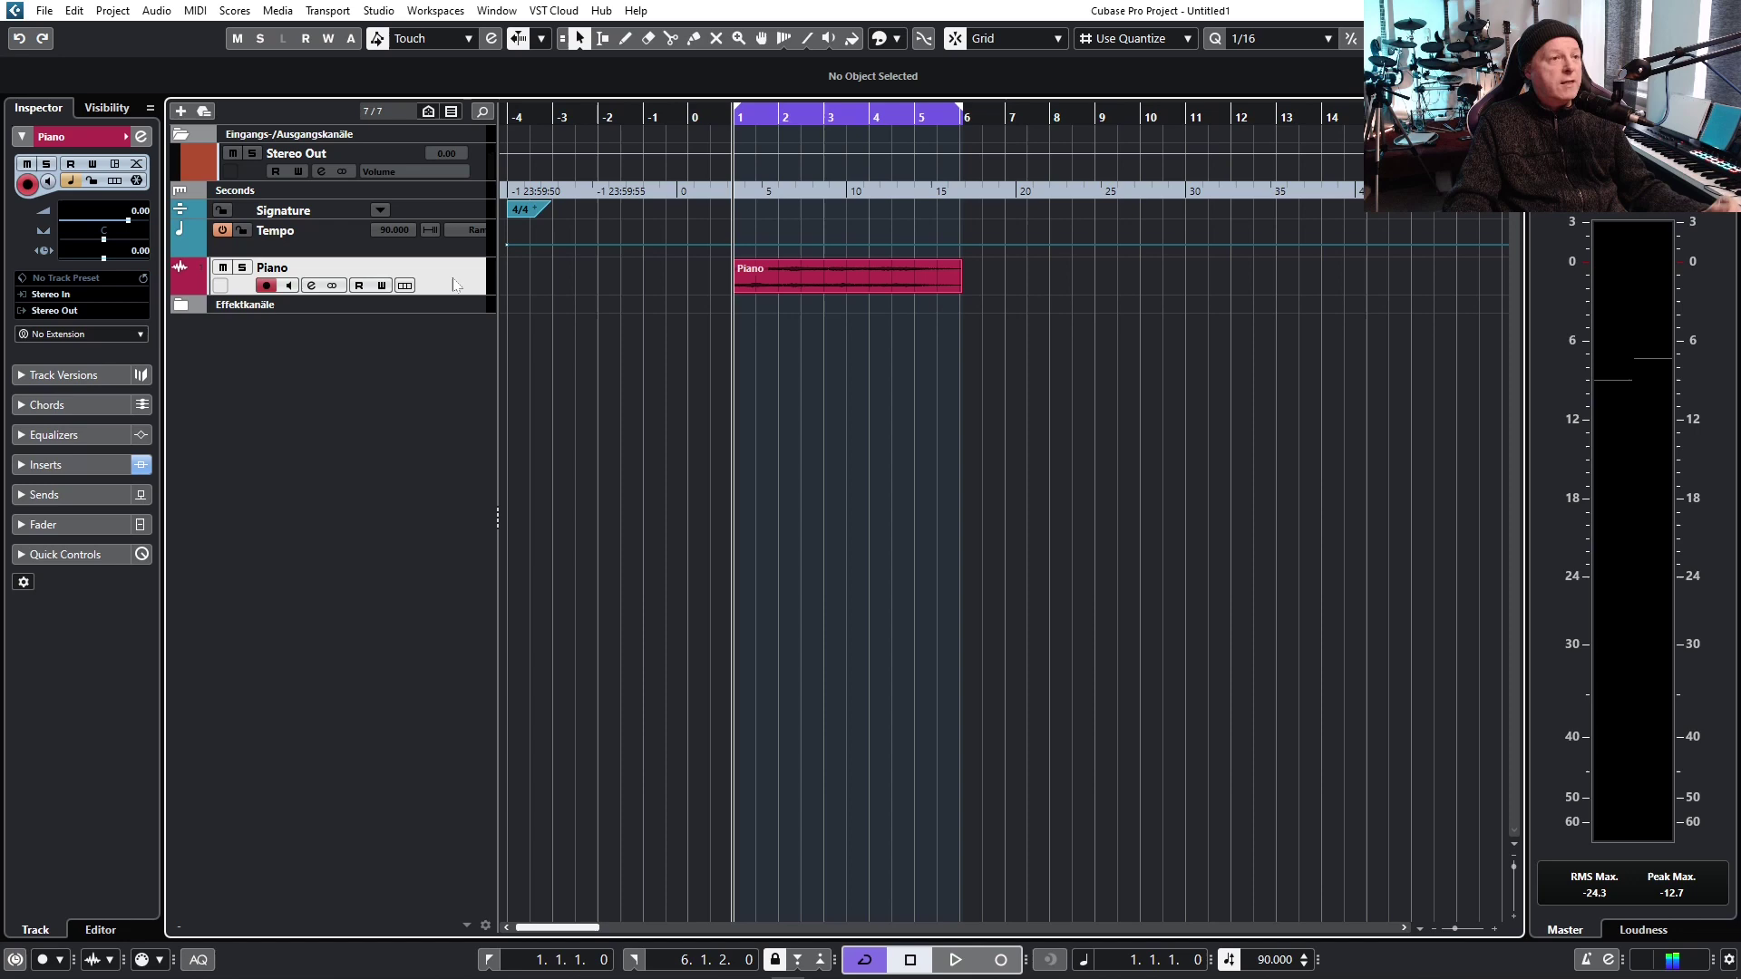
key("space")
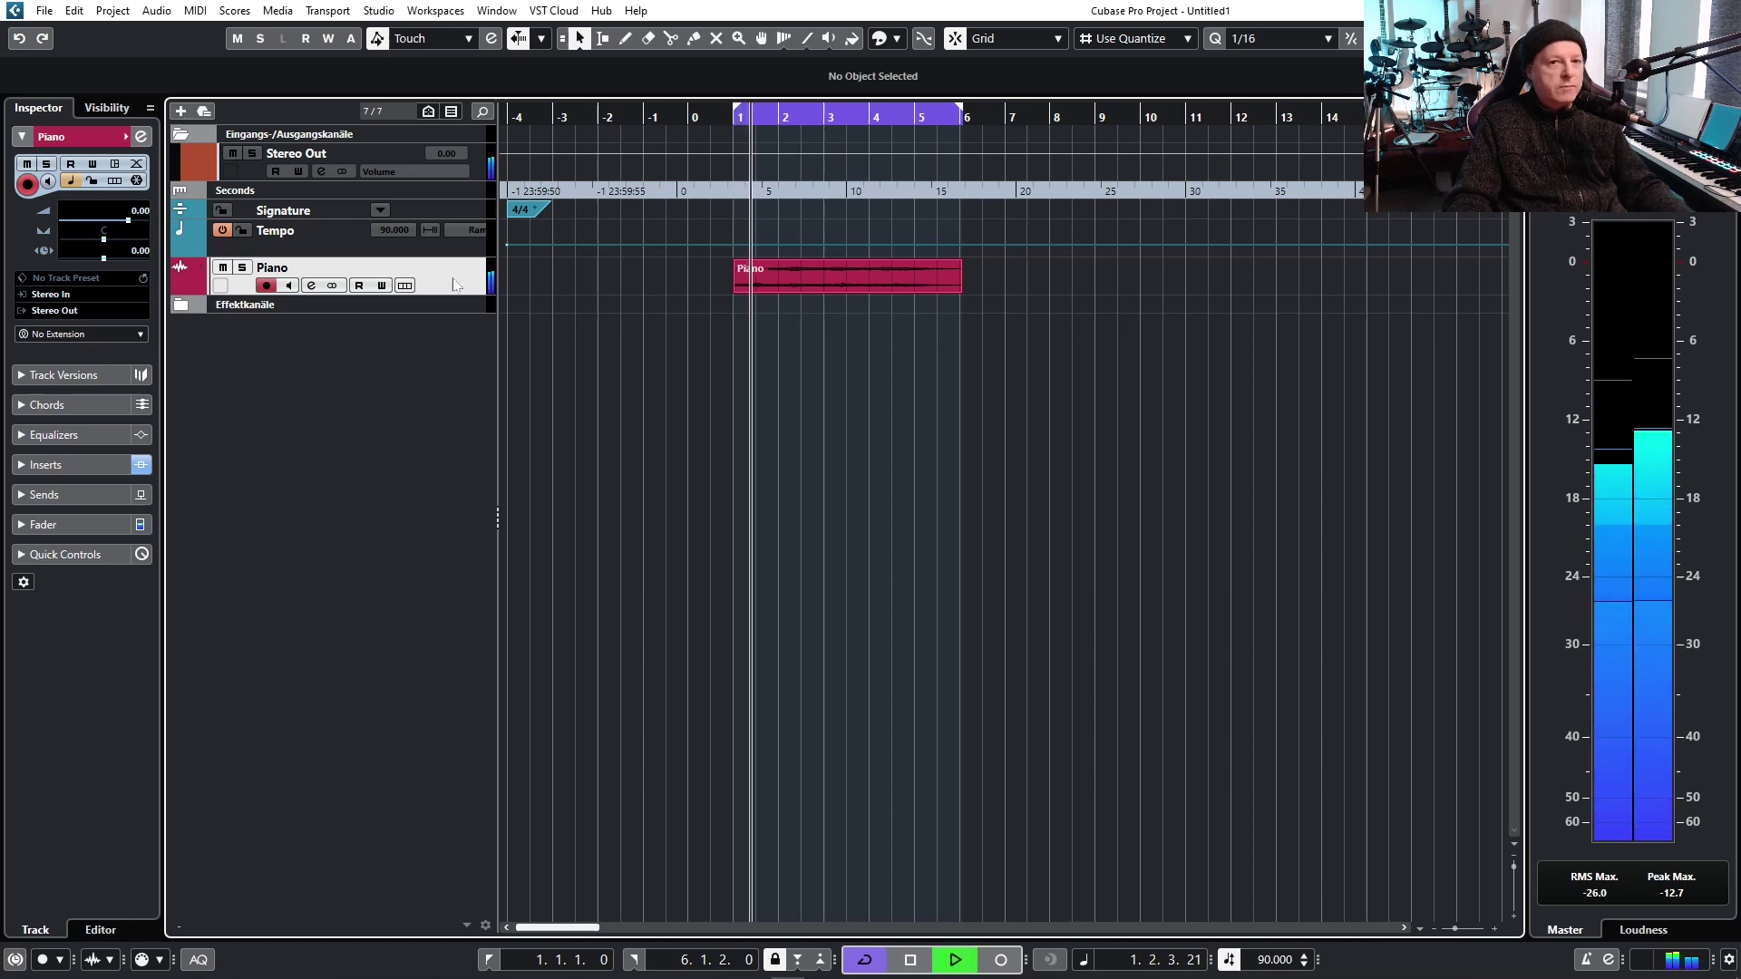
key("space")
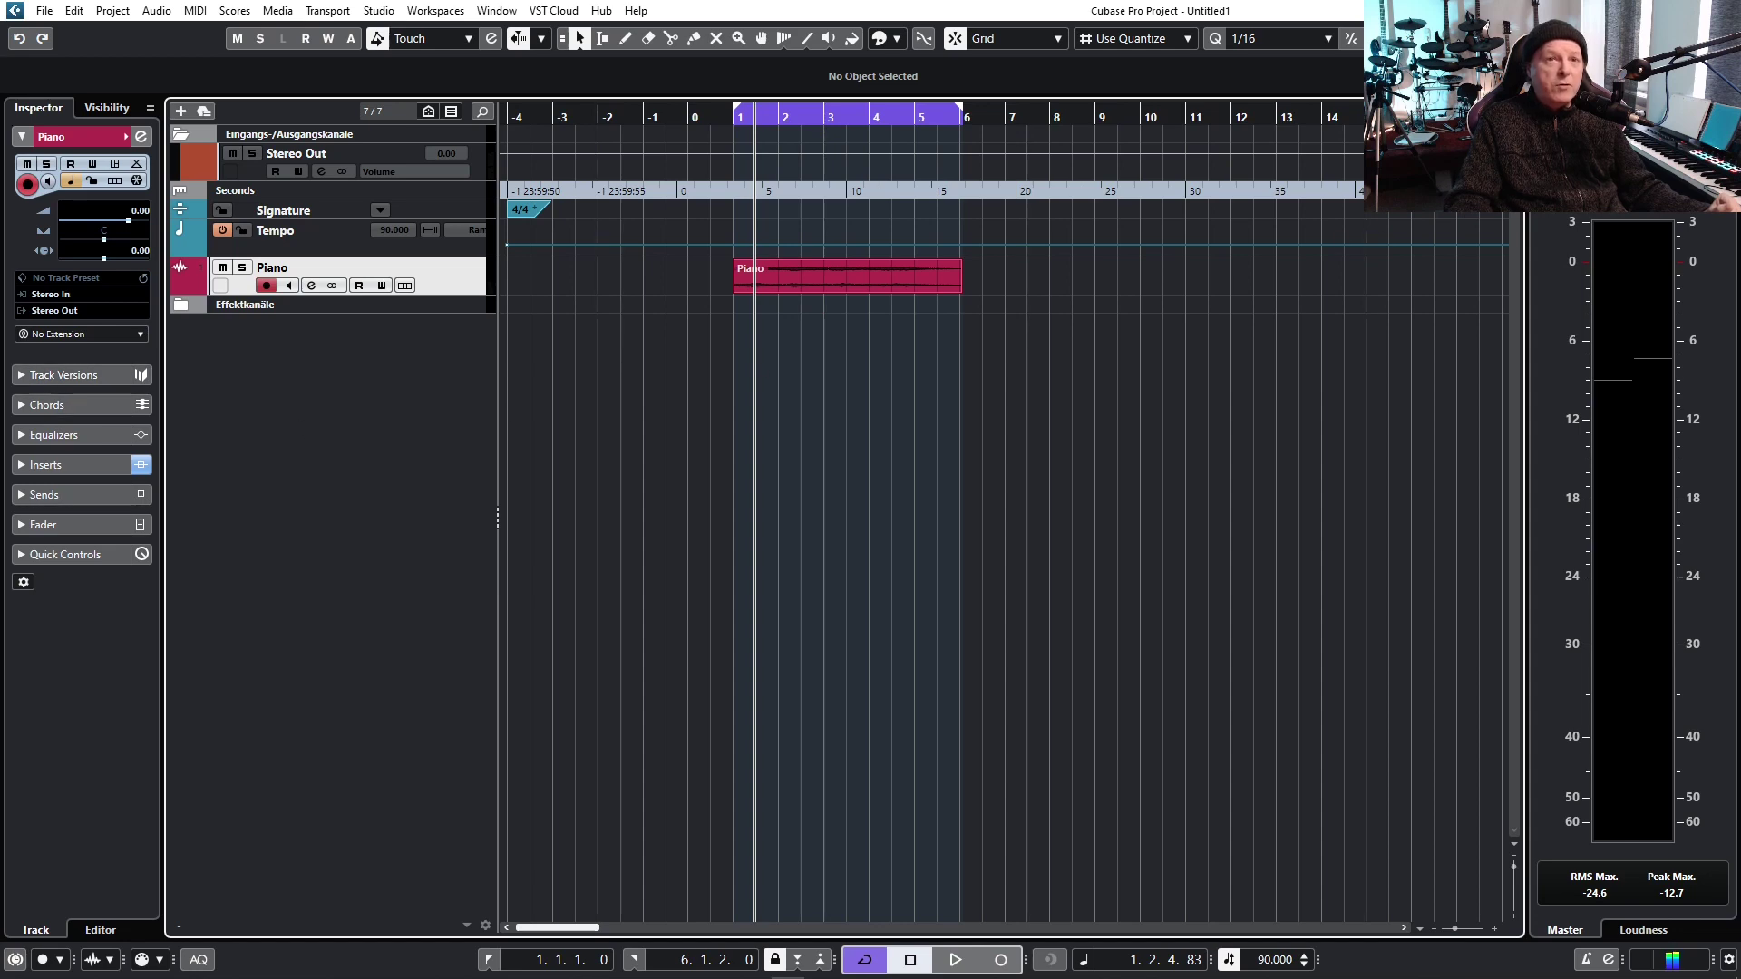
key("ctrl+alt+l")
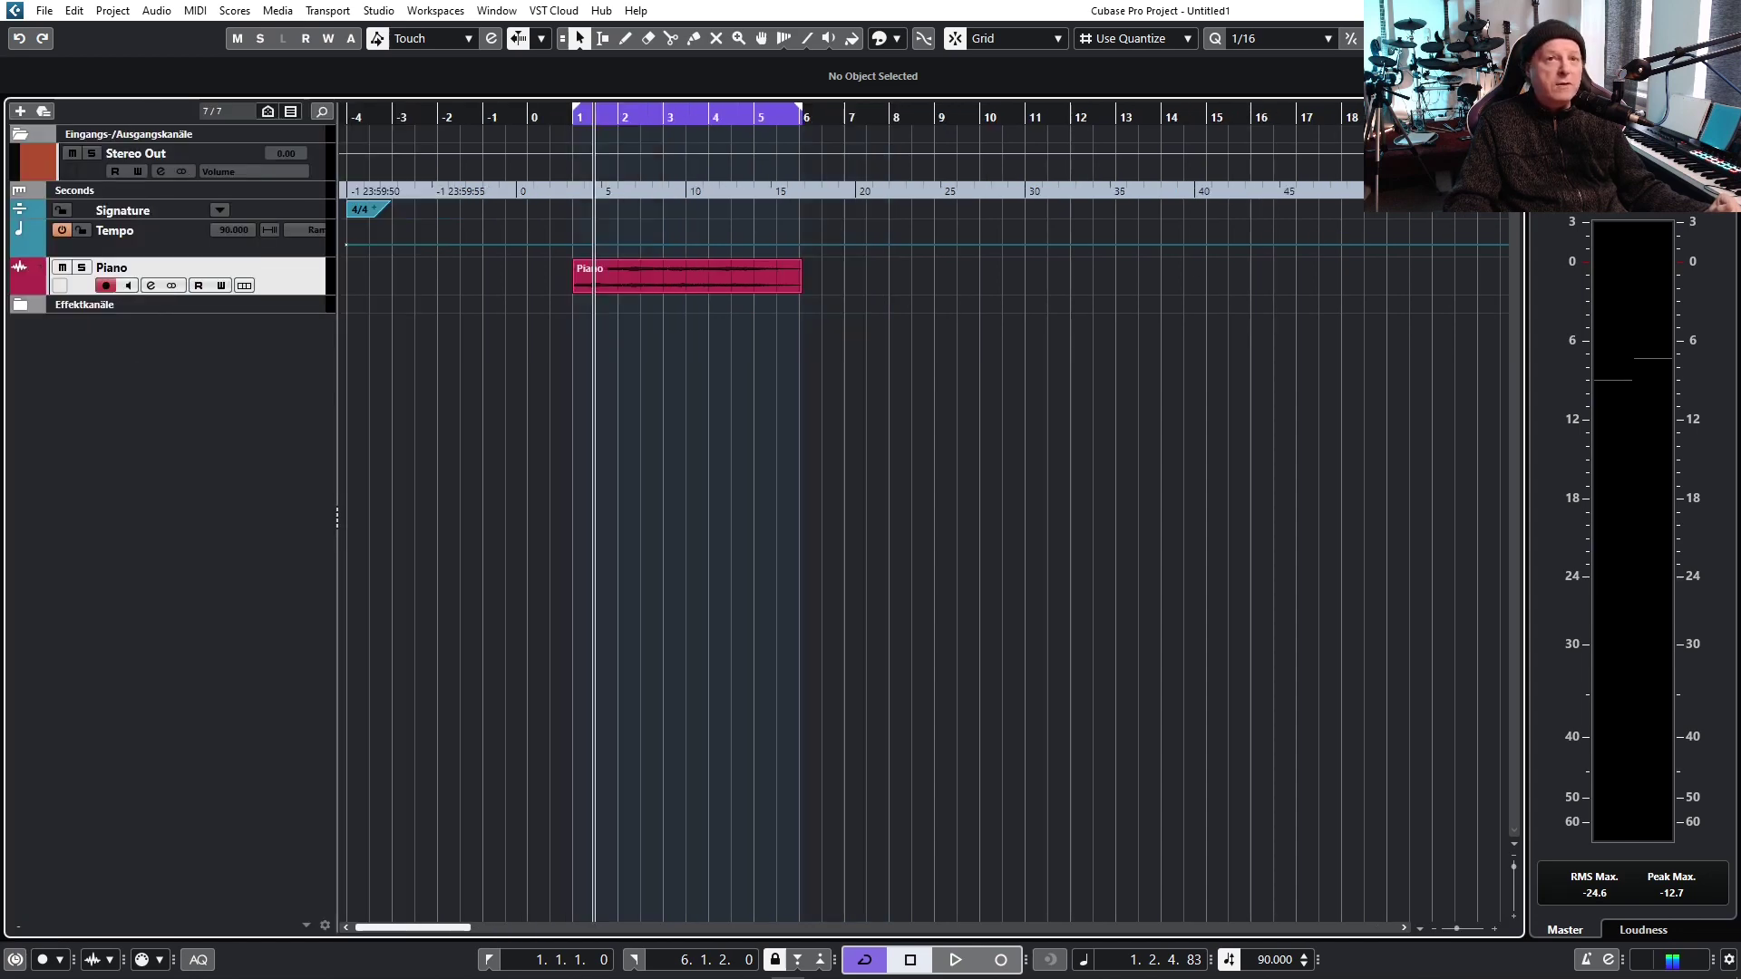
key("ctrl+alt+l")
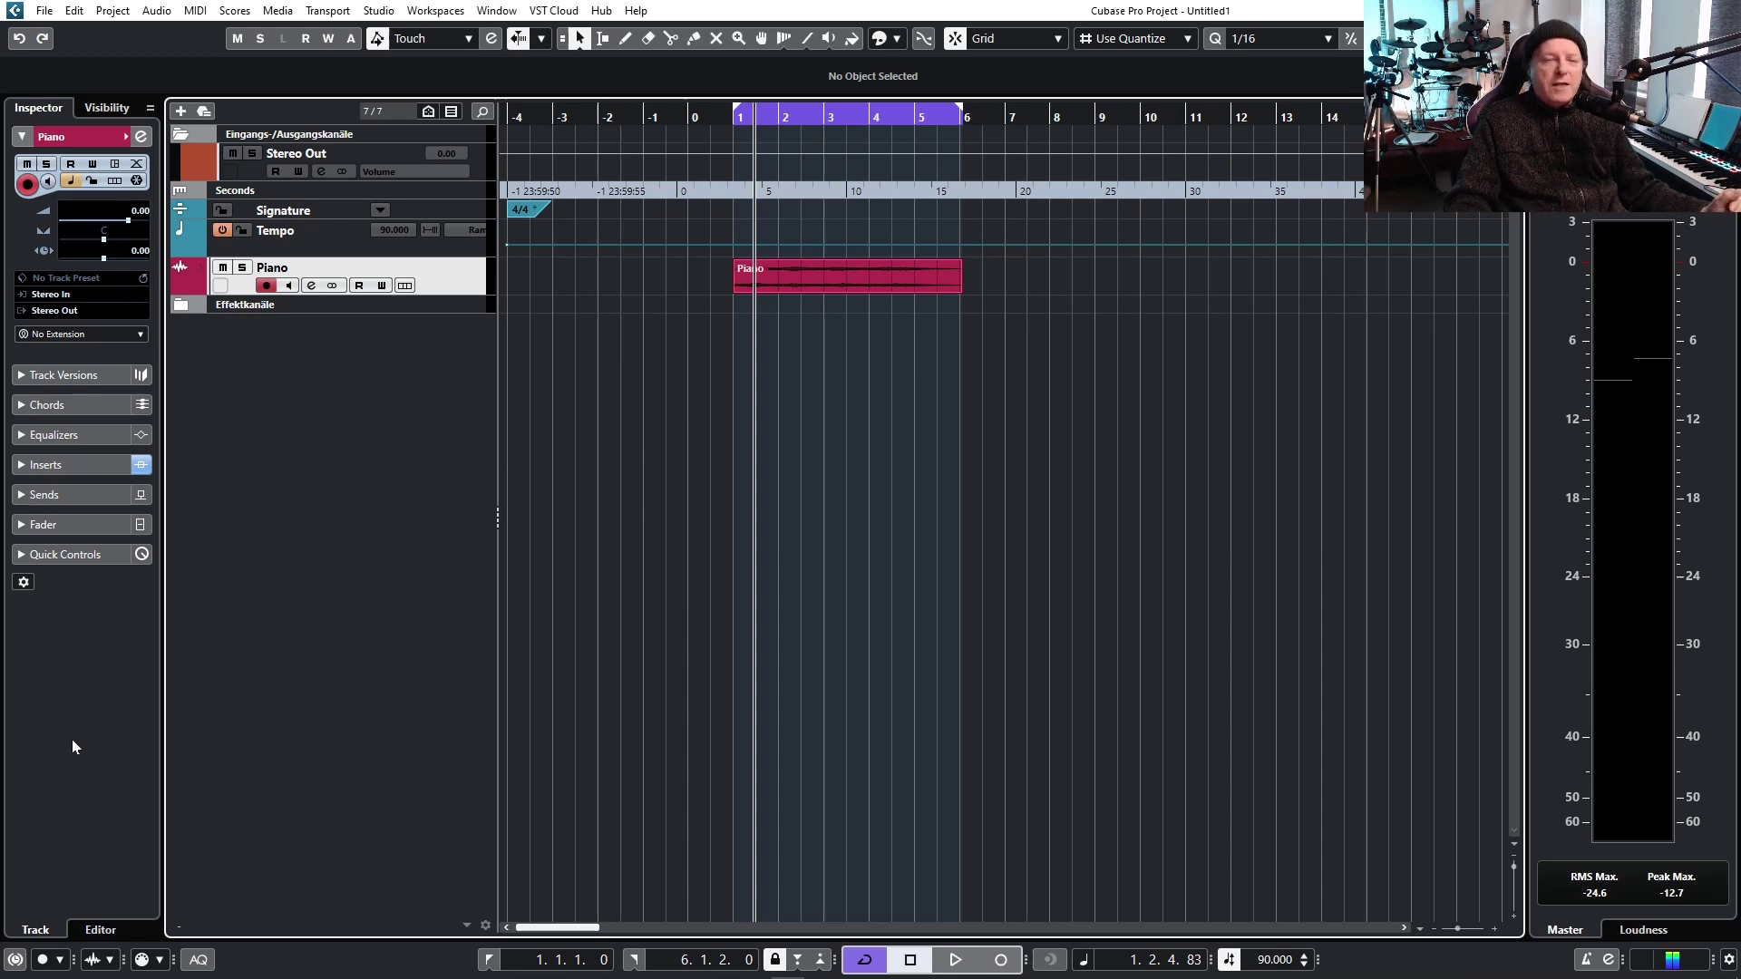
- Expand the Inspector inserts, reopen Channel Settings, and load EQ > GEQ-30 into insert slot 4
left_click(20, 465)
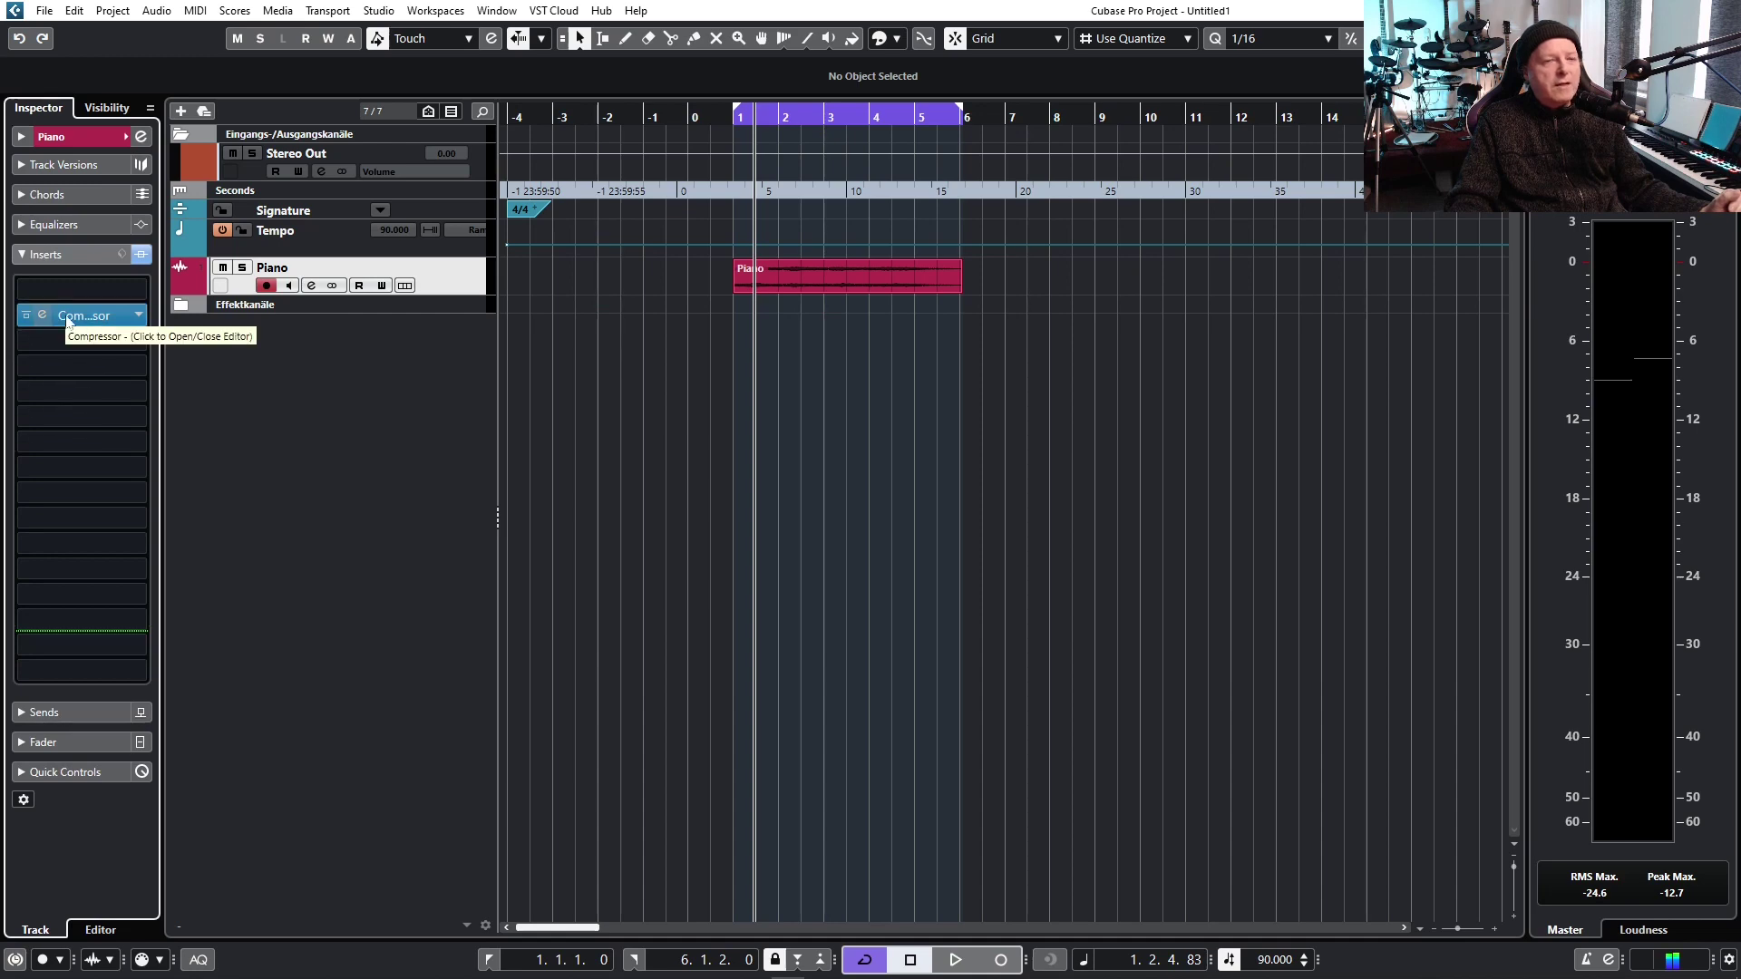
left_click(311, 286)
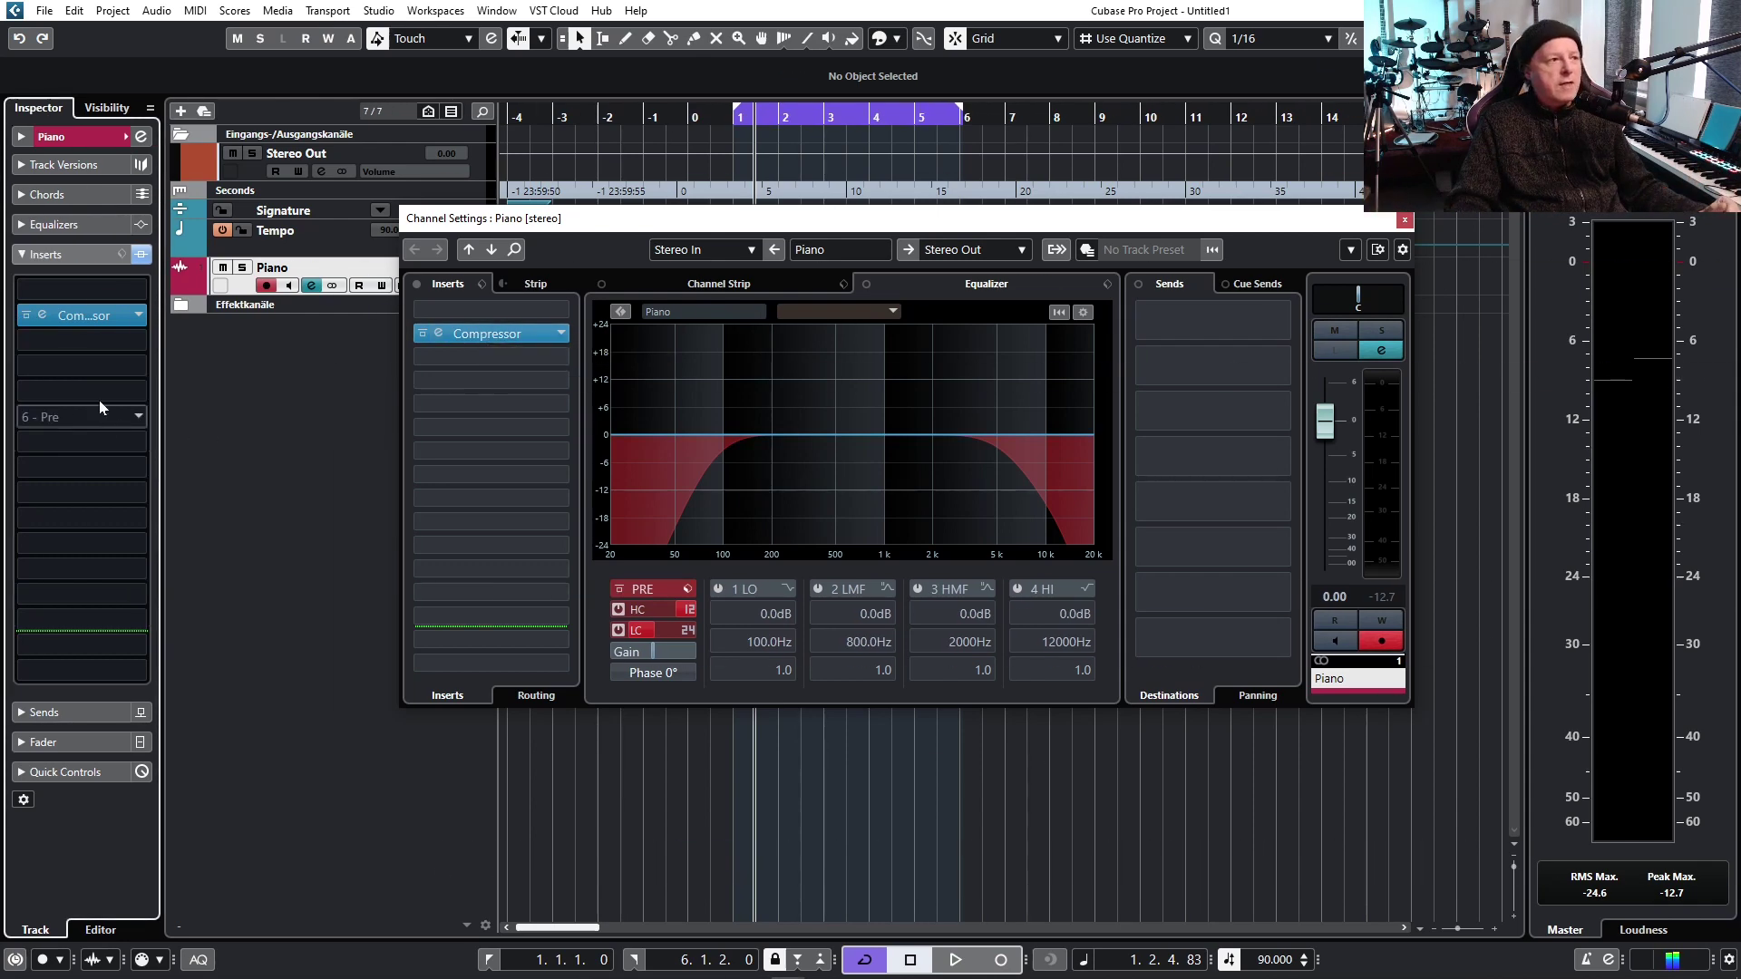
left_click(78, 364)
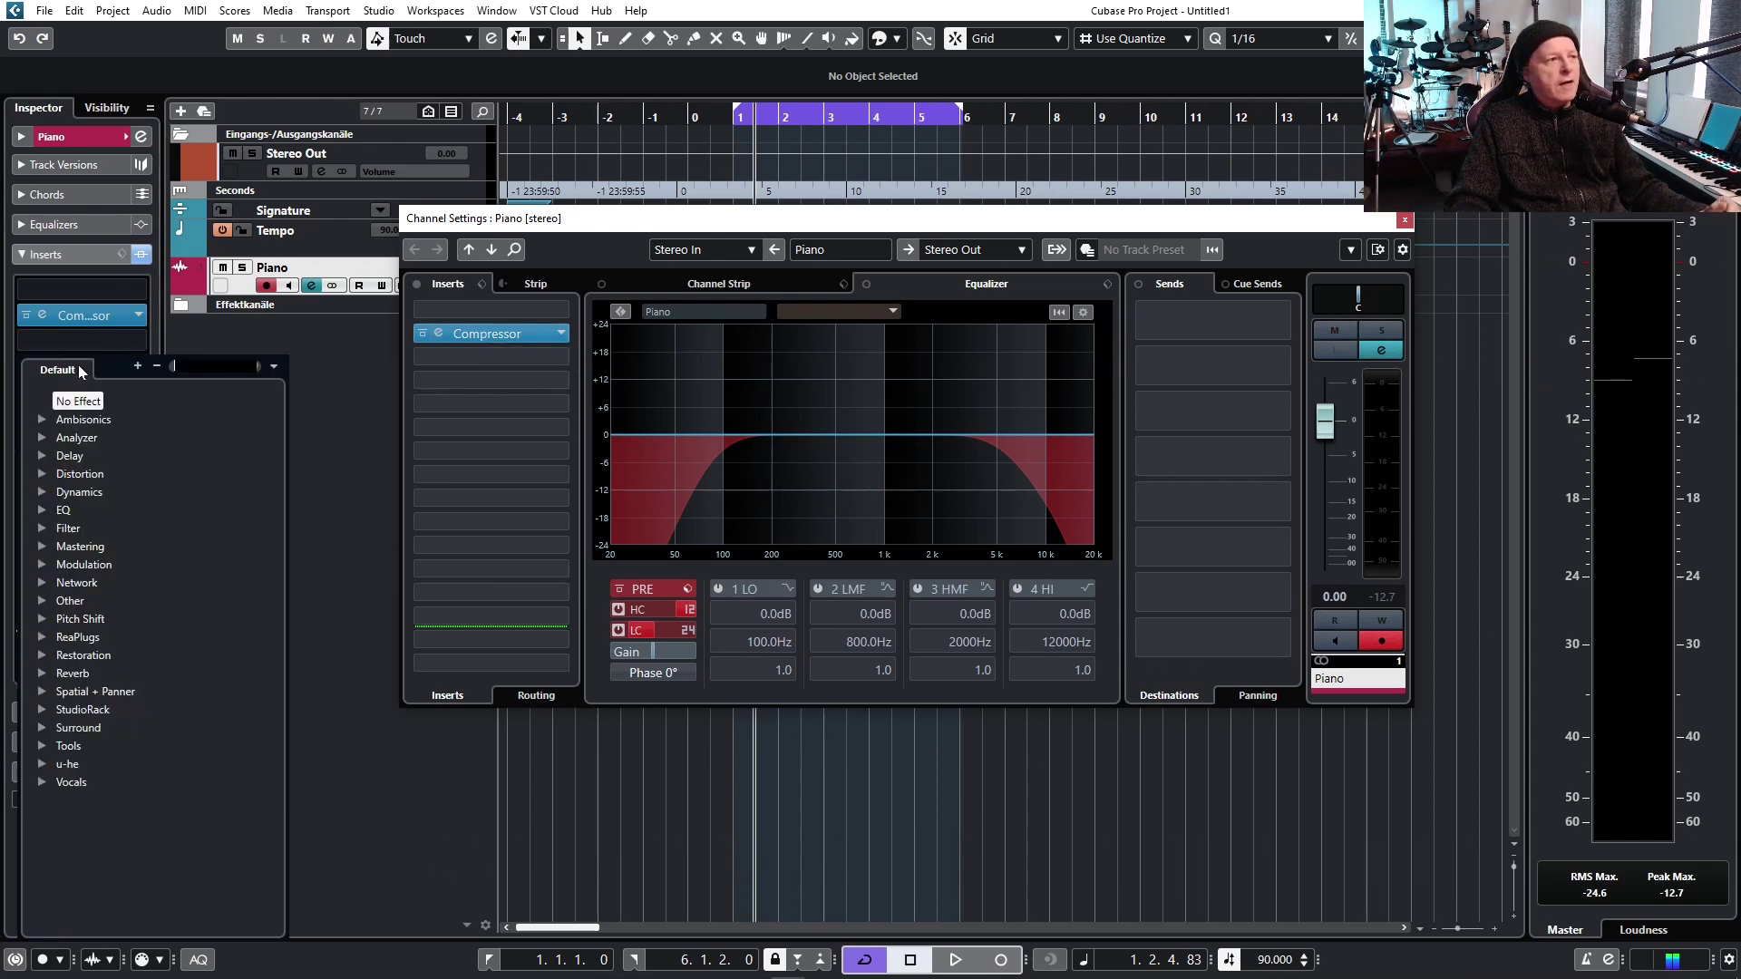
left_click(42, 509)
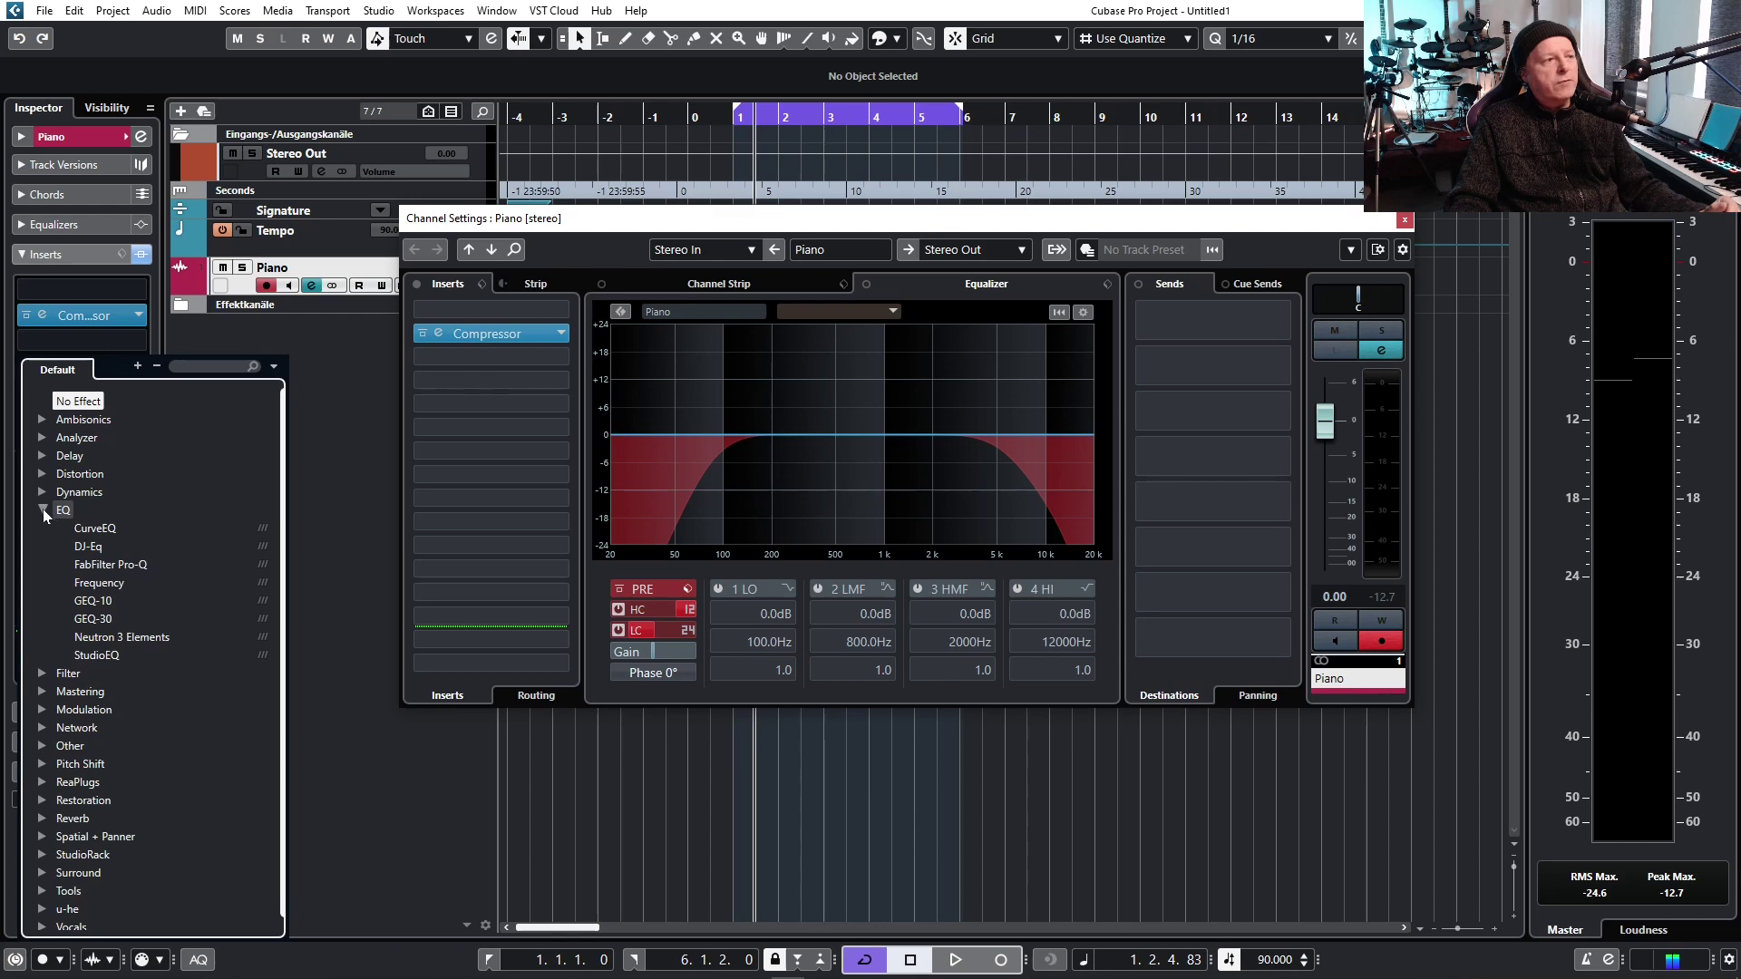
left_click(83, 610)
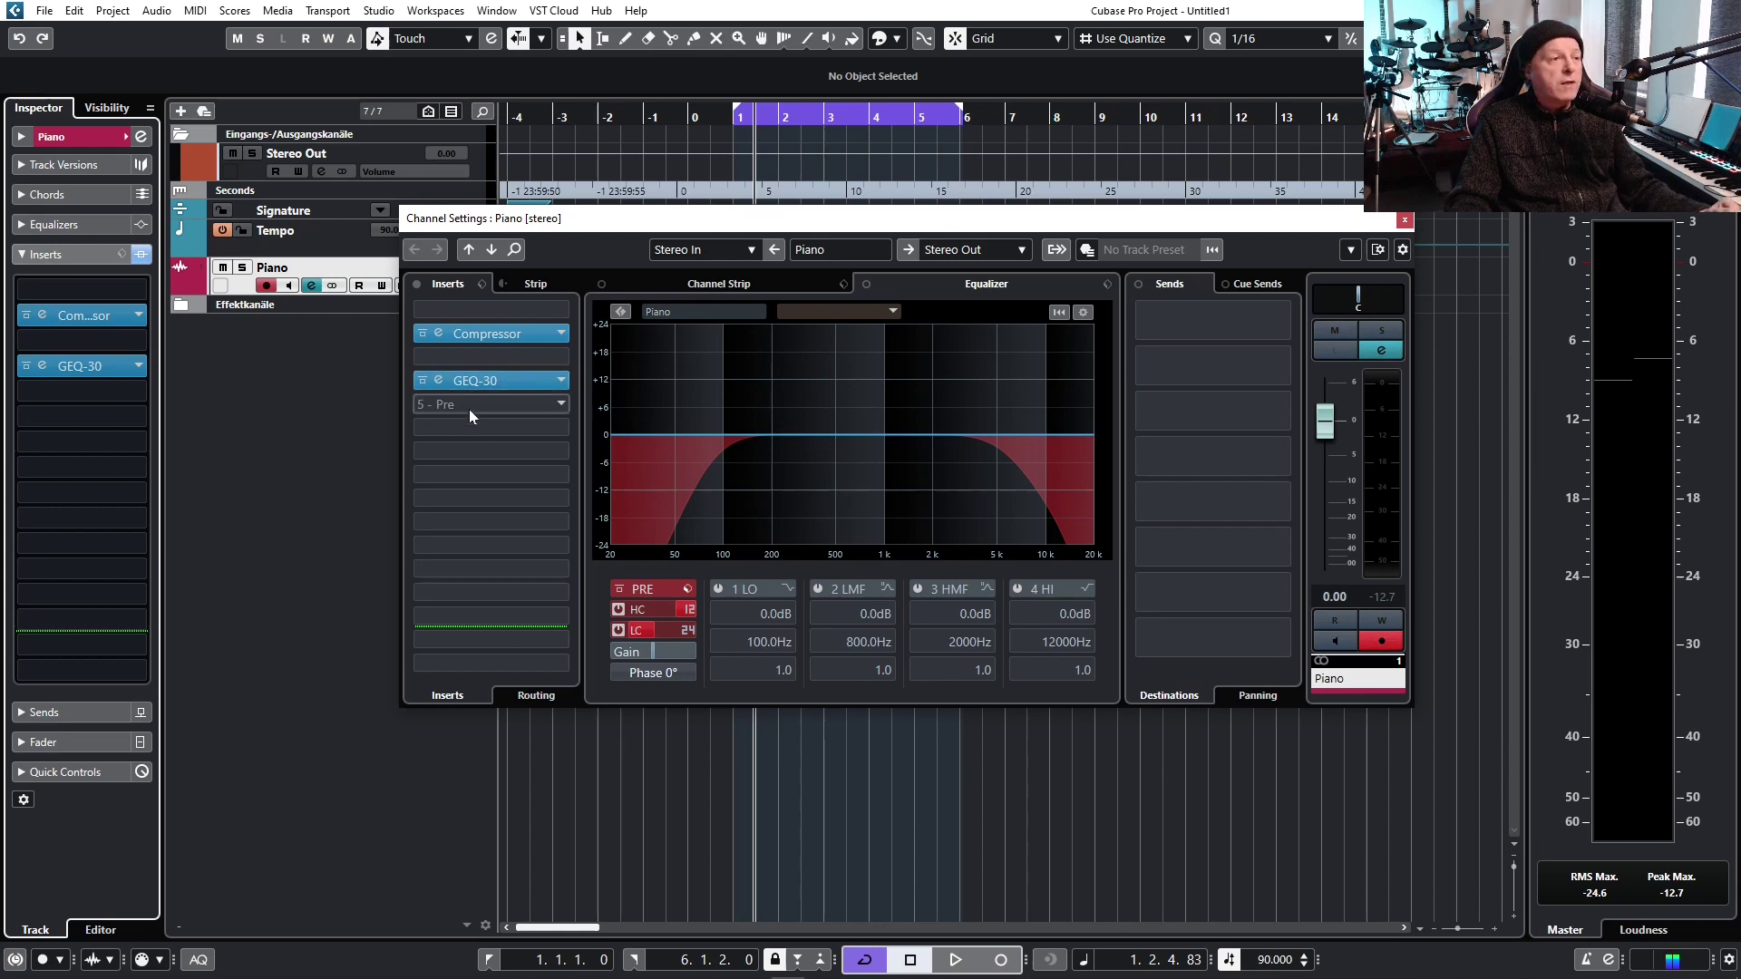
- Open and close the GEQ-30 editor, then bypass and re-enable the Compressor insert
left_click(439, 380)
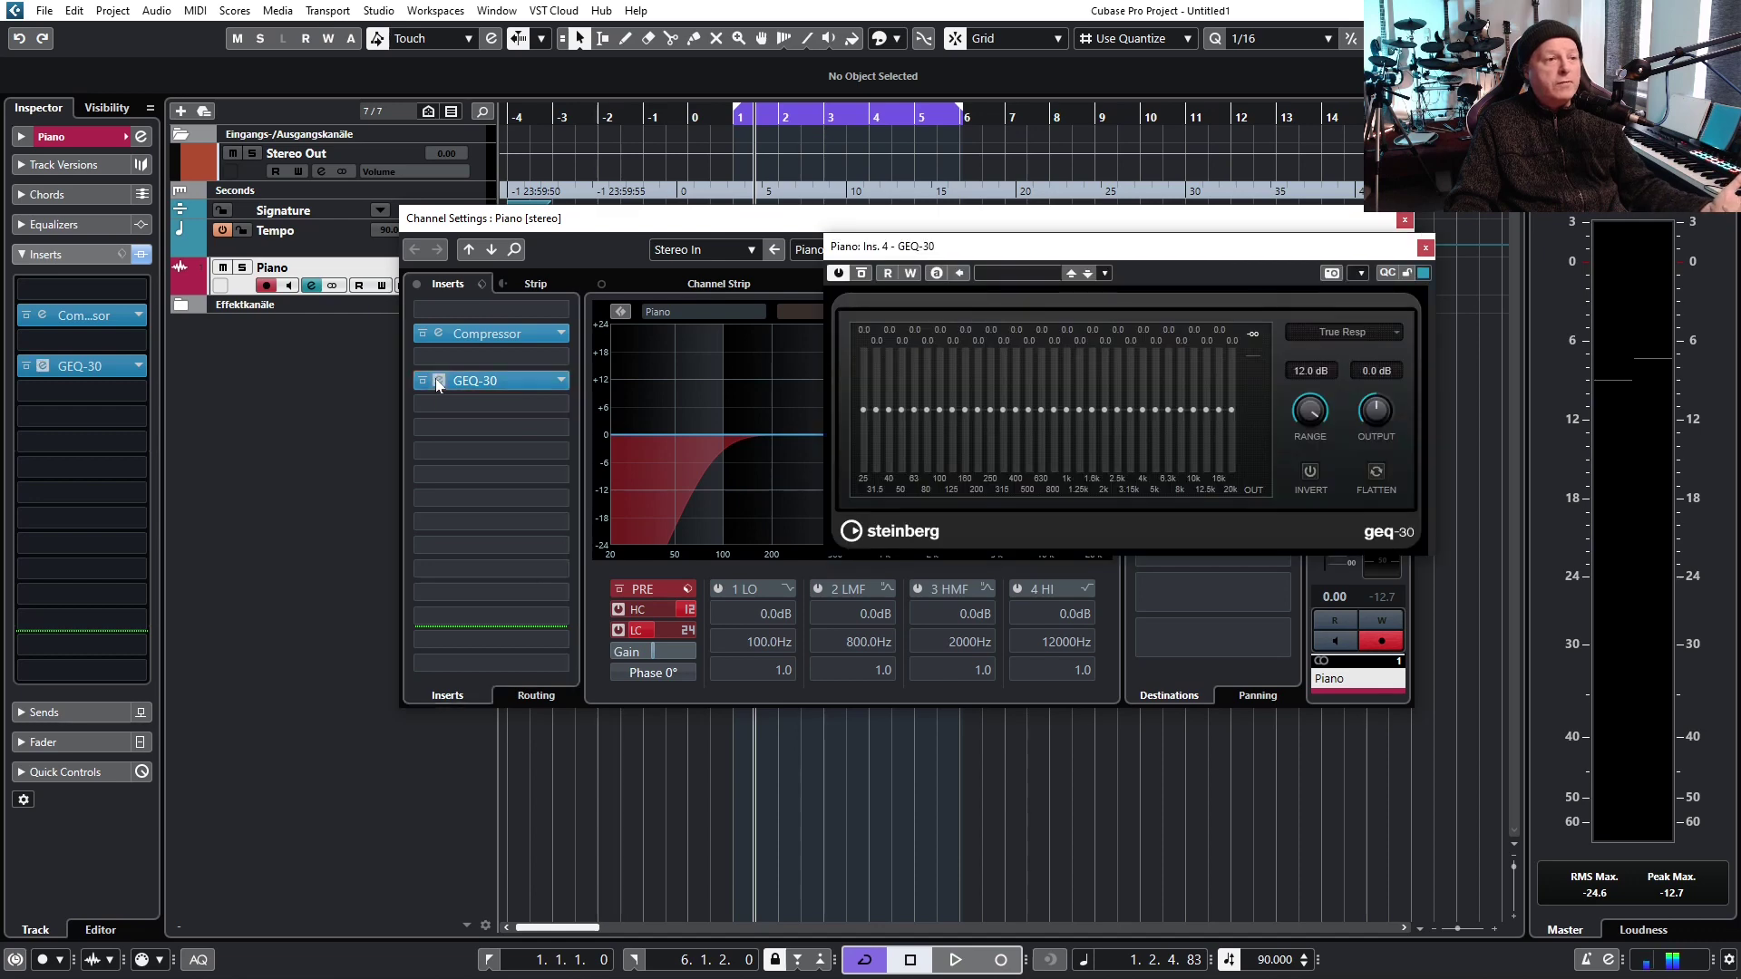
left_click(43, 374)
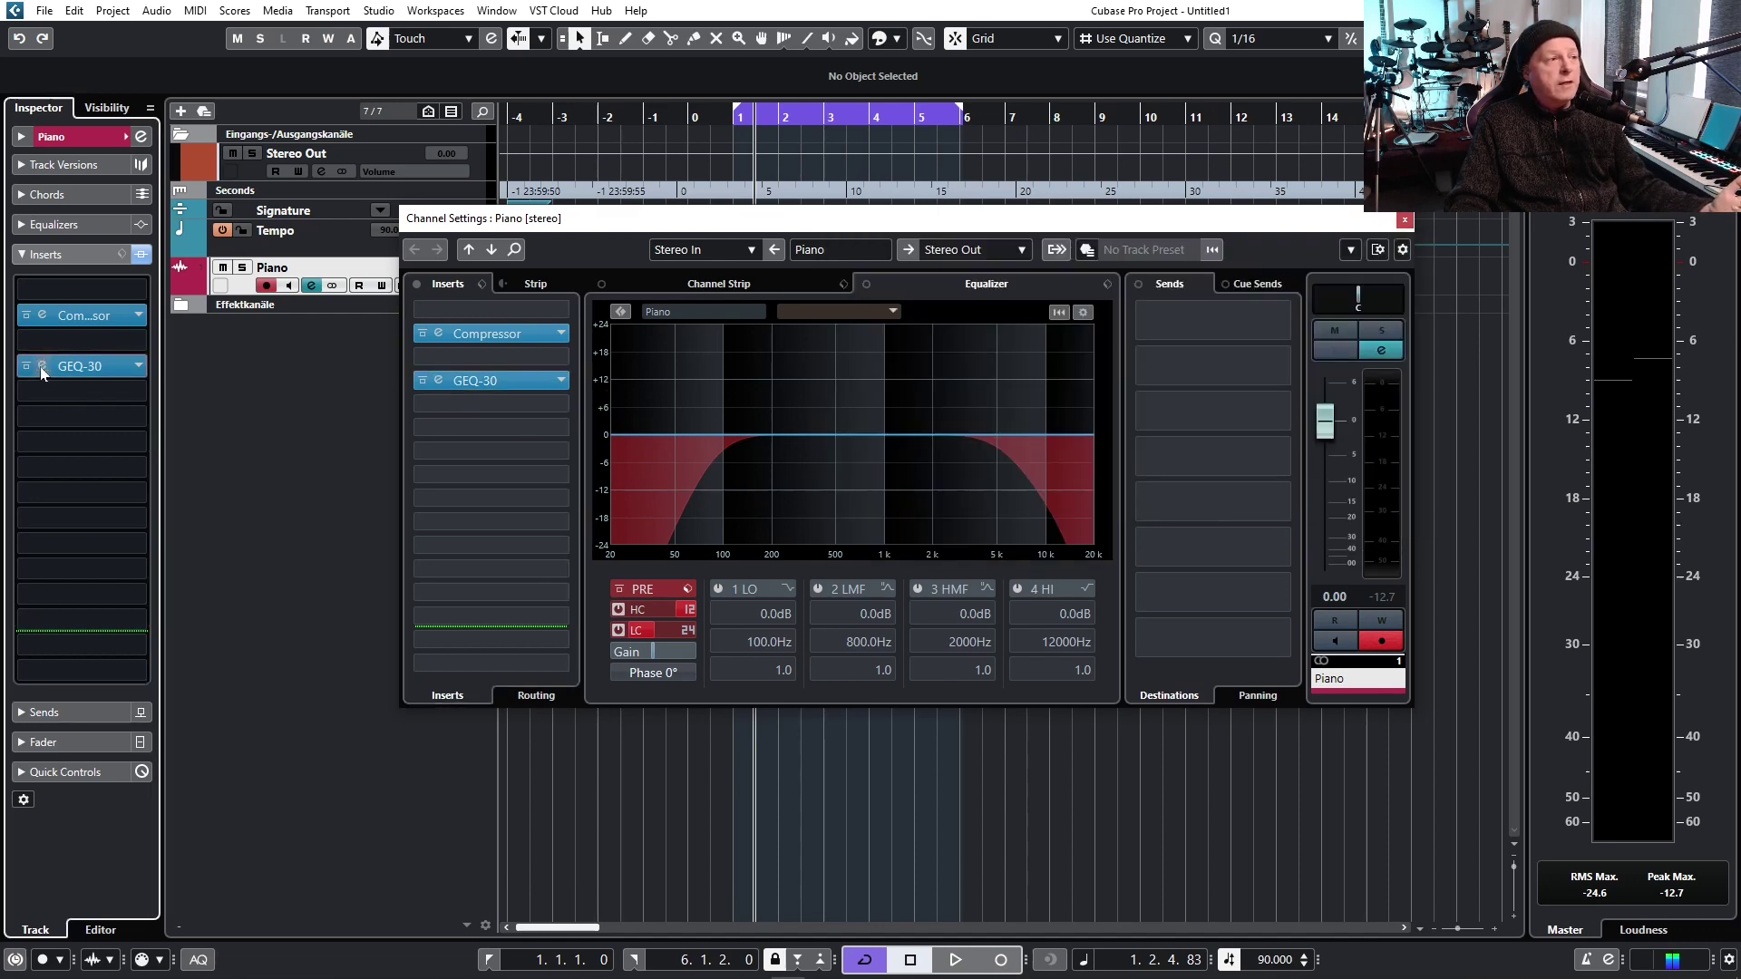
left_click(25, 317)
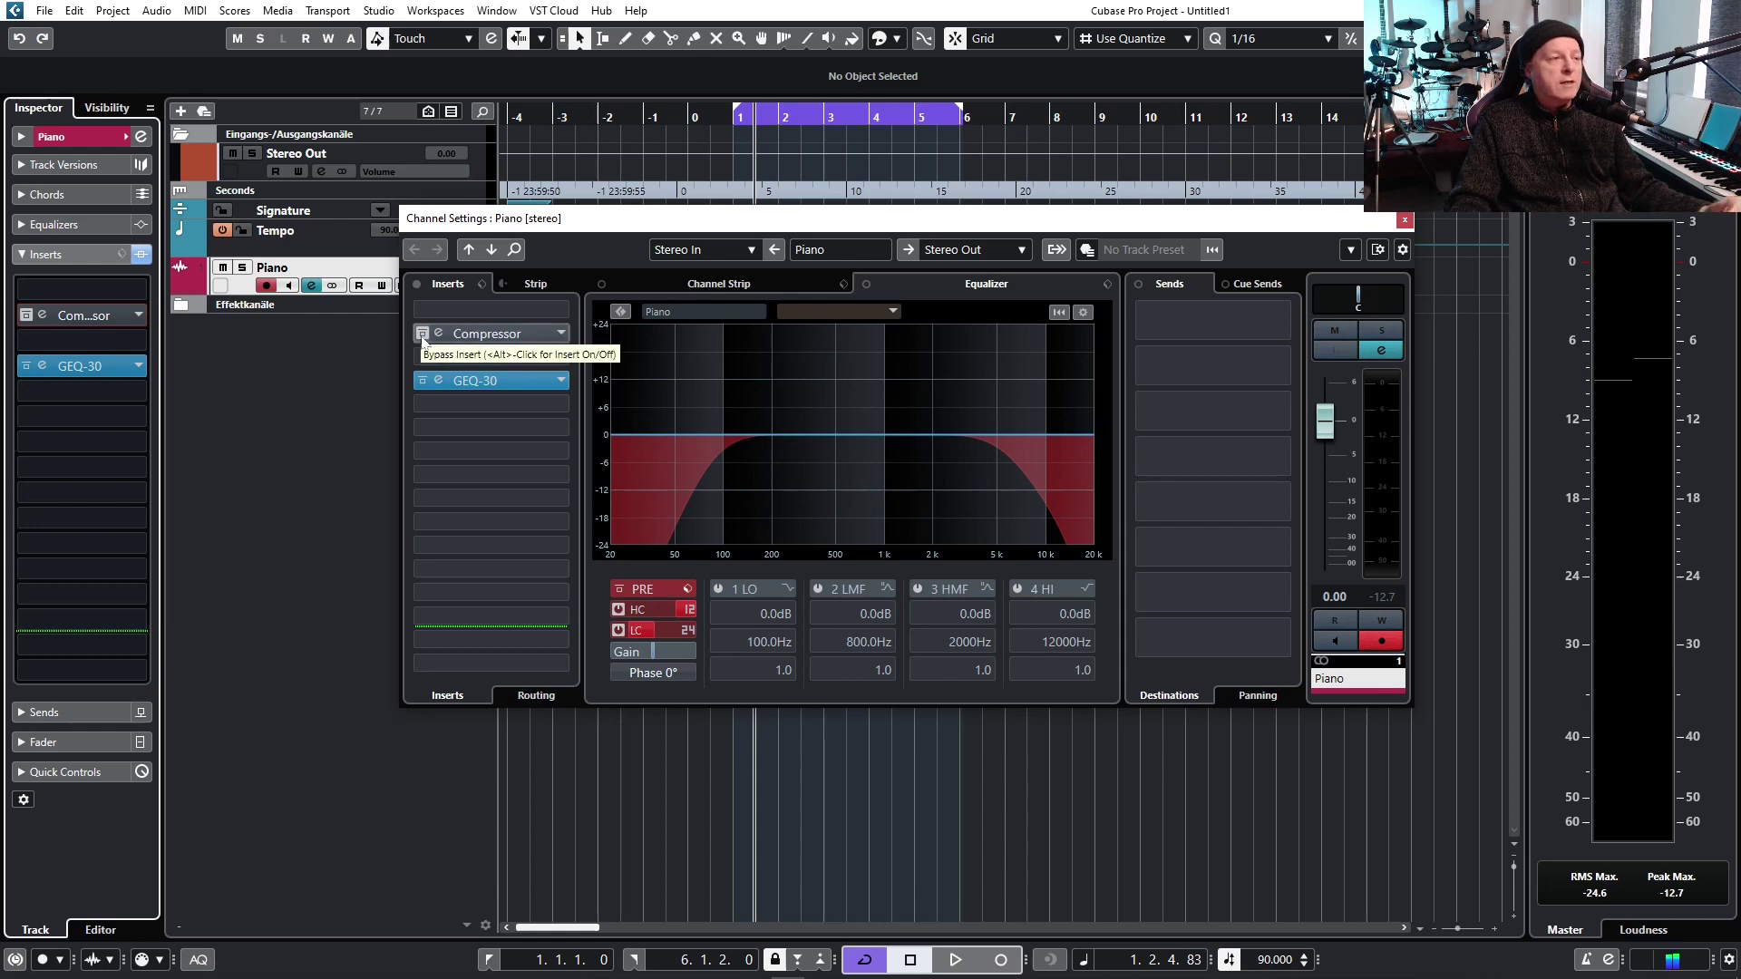
left_click(423, 334)
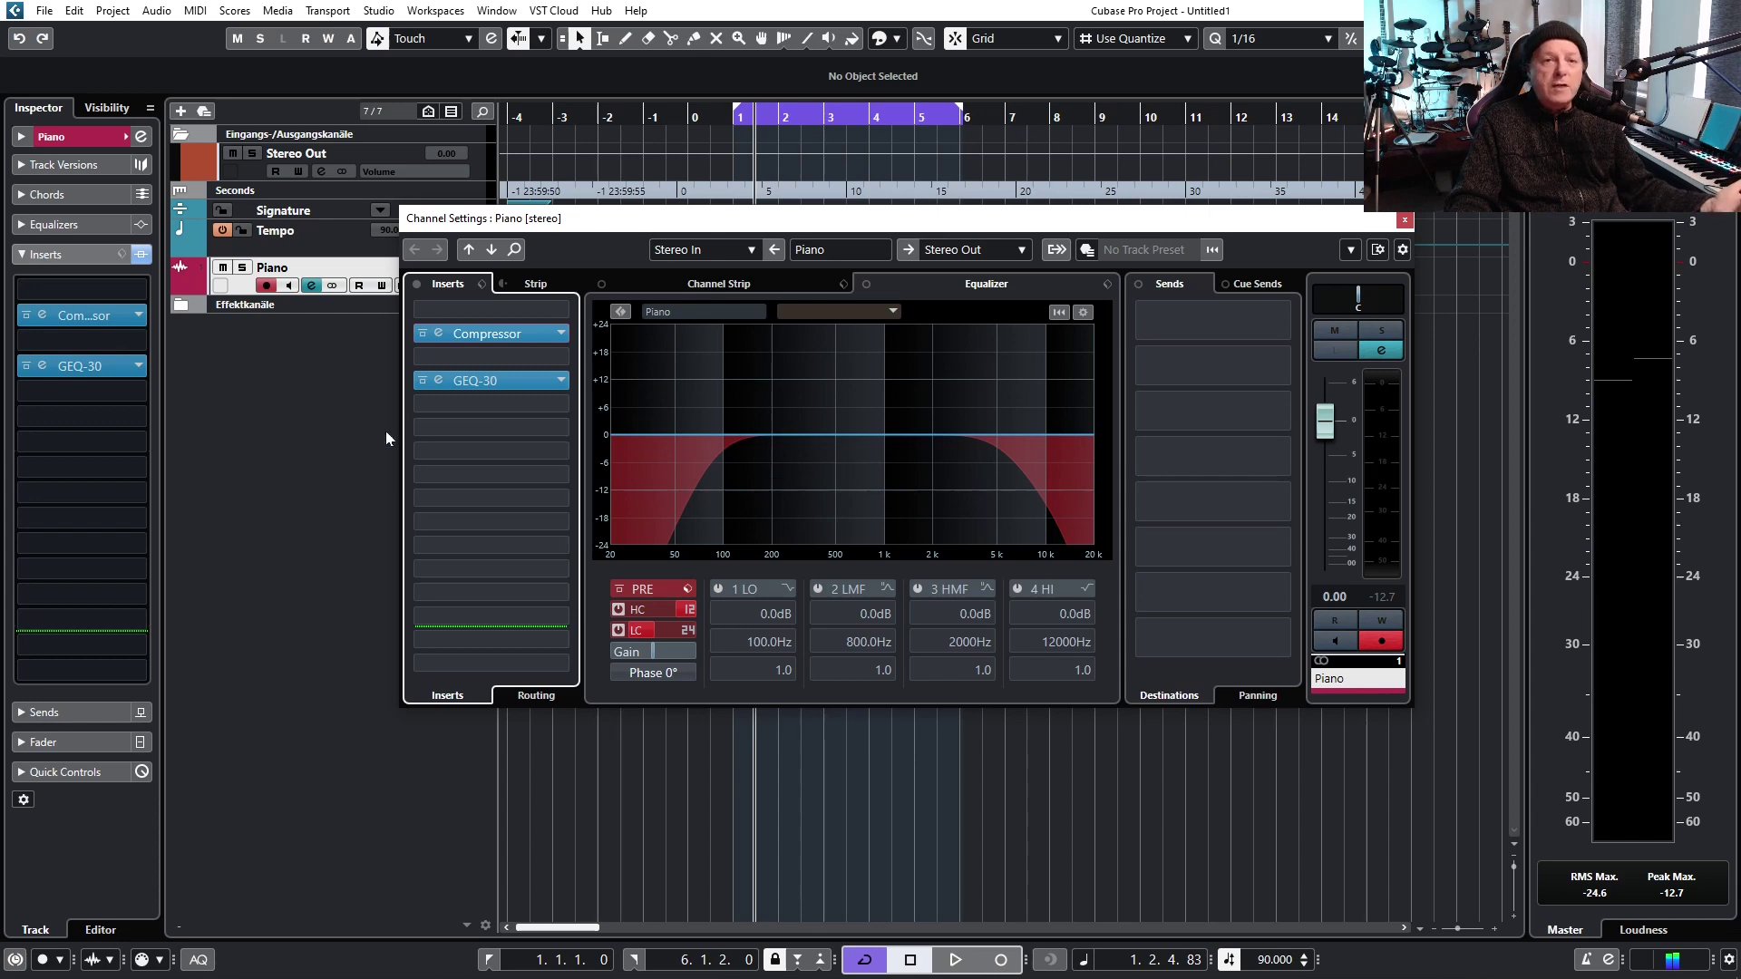
- Drag the GEQ-30 insert up into the first slot, above the Compressor
left_click(82, 370)
mouse_move(82, 370)
left_mouse_down()
mouse_move(80, 290)
mouse_move(77, 392)
left_mouse_up()
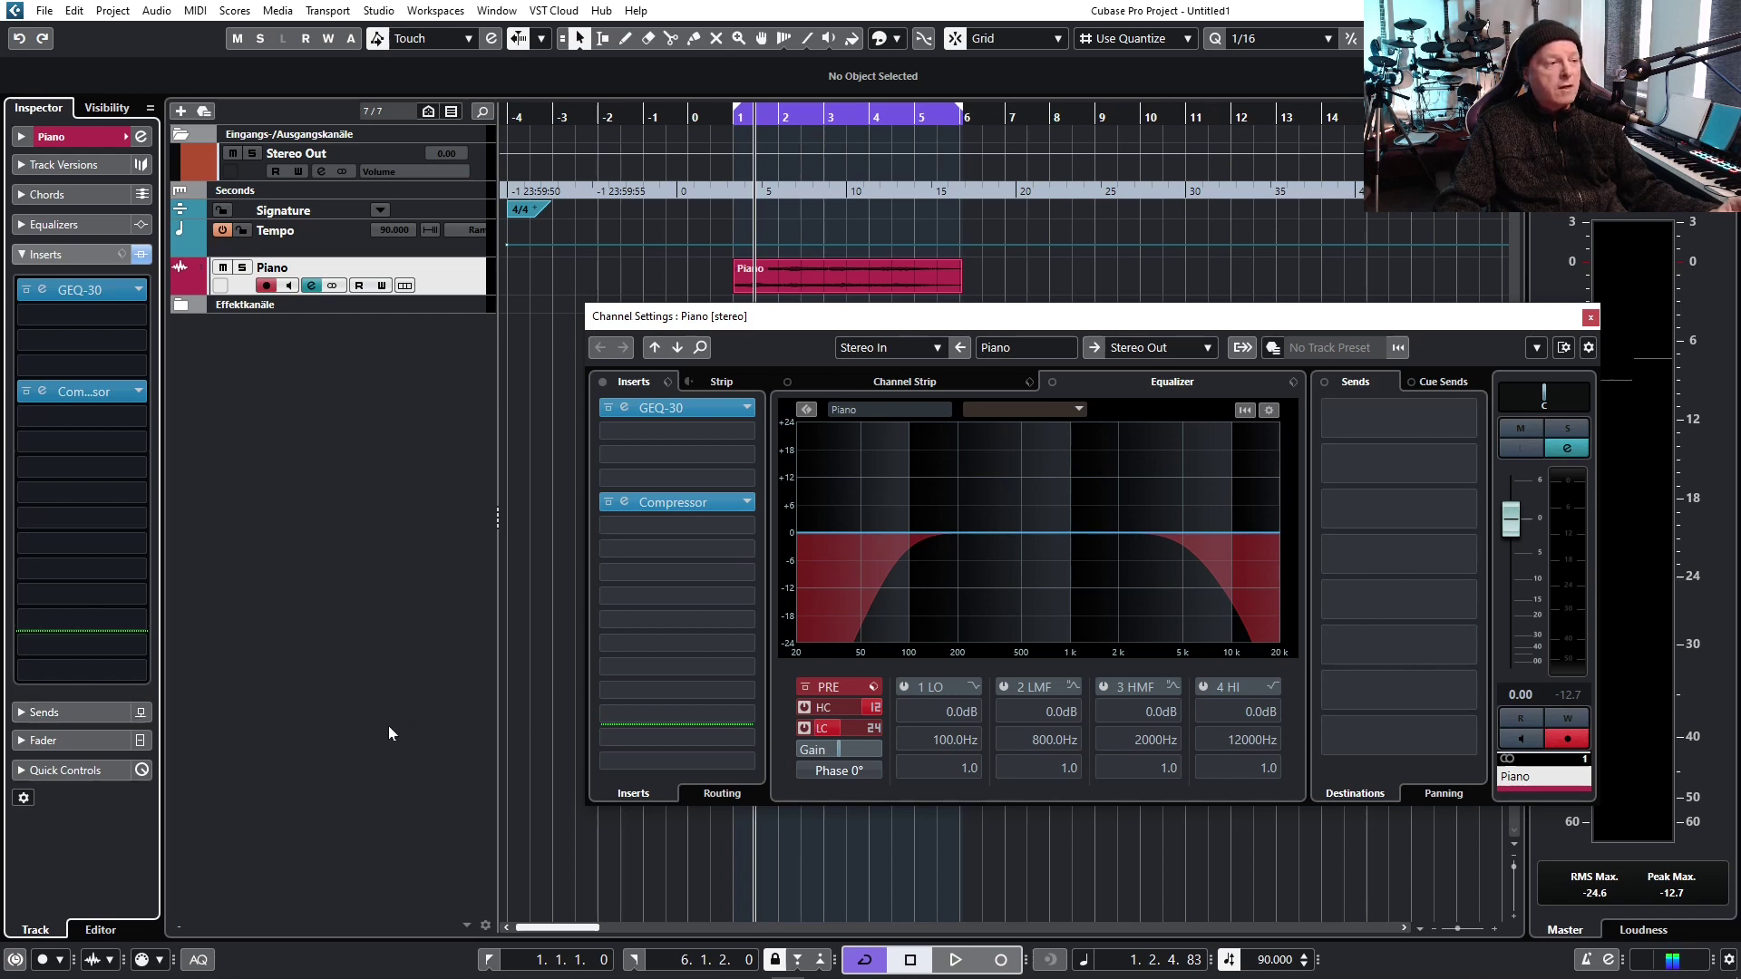
- Expand the Piano track's Sends, view the first send's destinations without choosing, then open the track list context menu
left_click(23, 714)
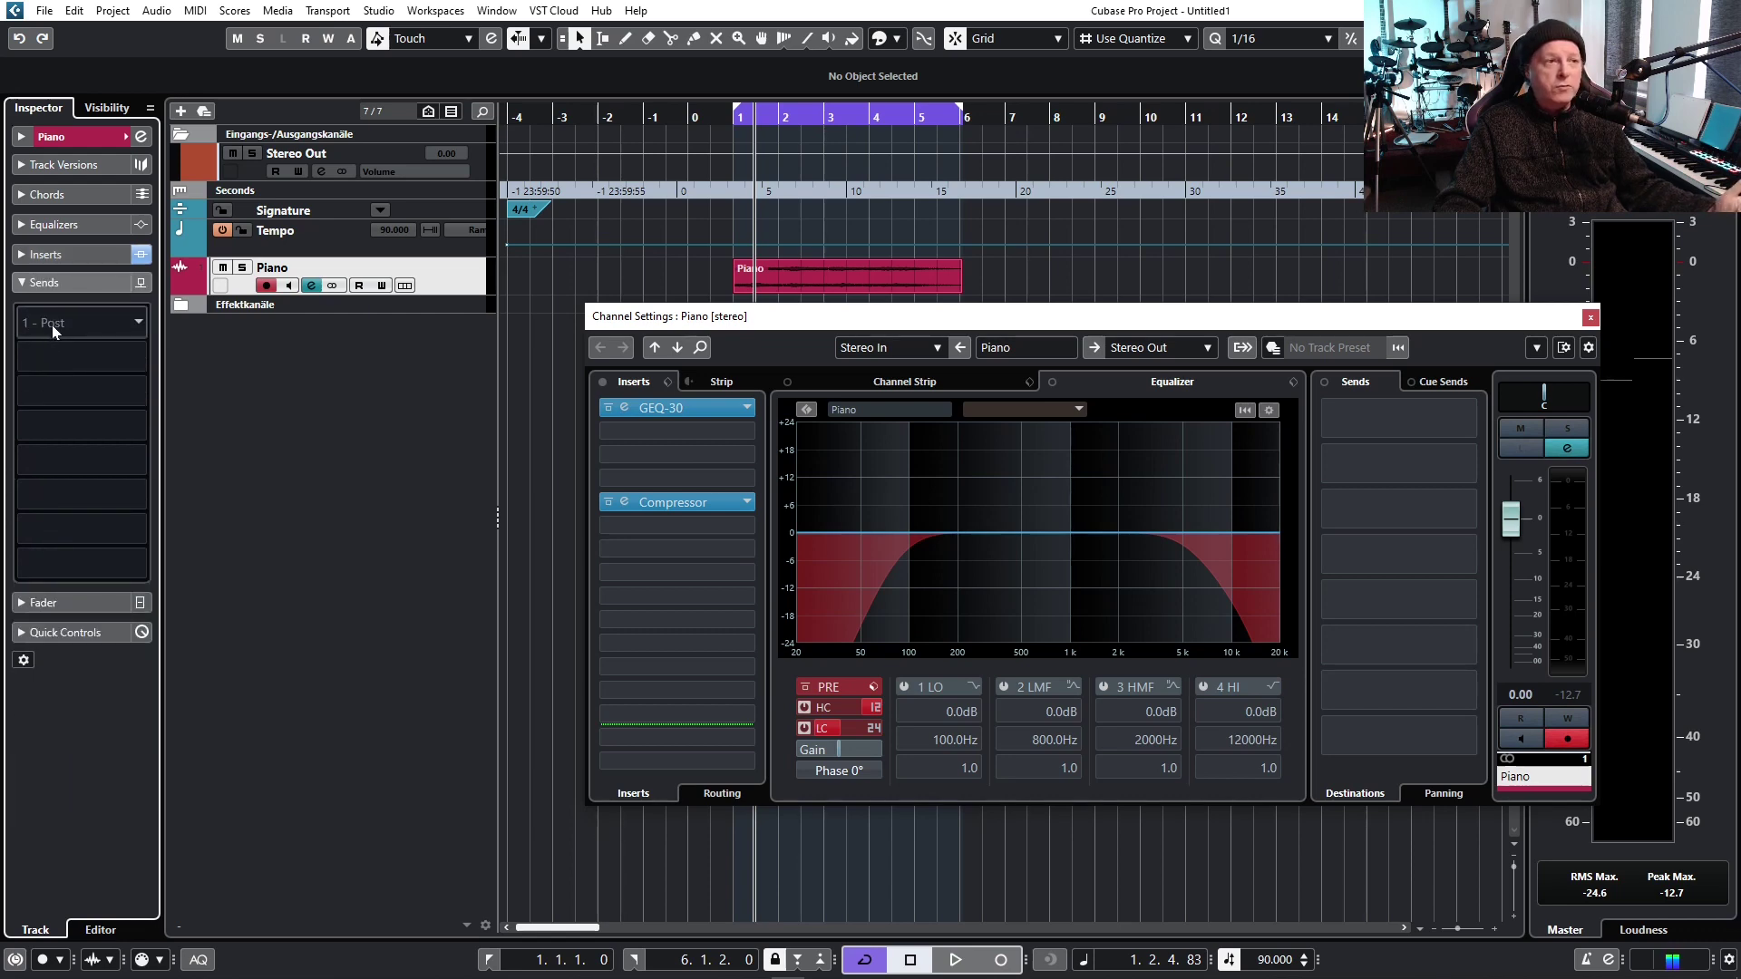
left_click(106, 324)
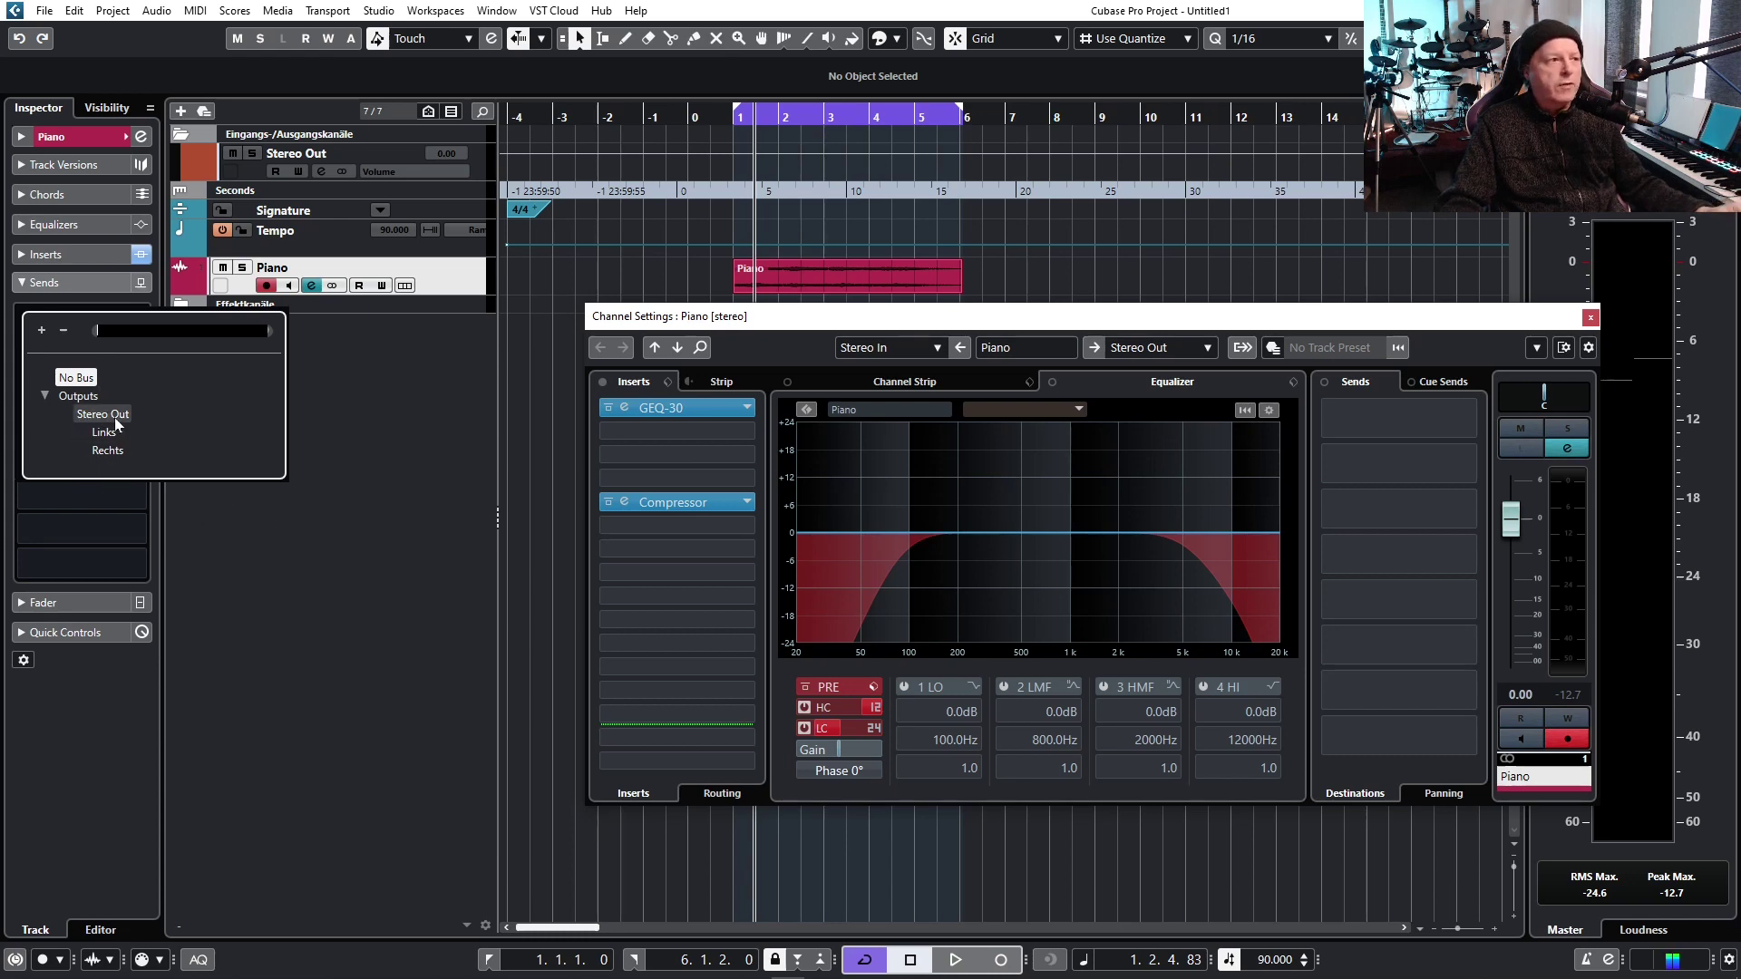
left_click(442, 374)
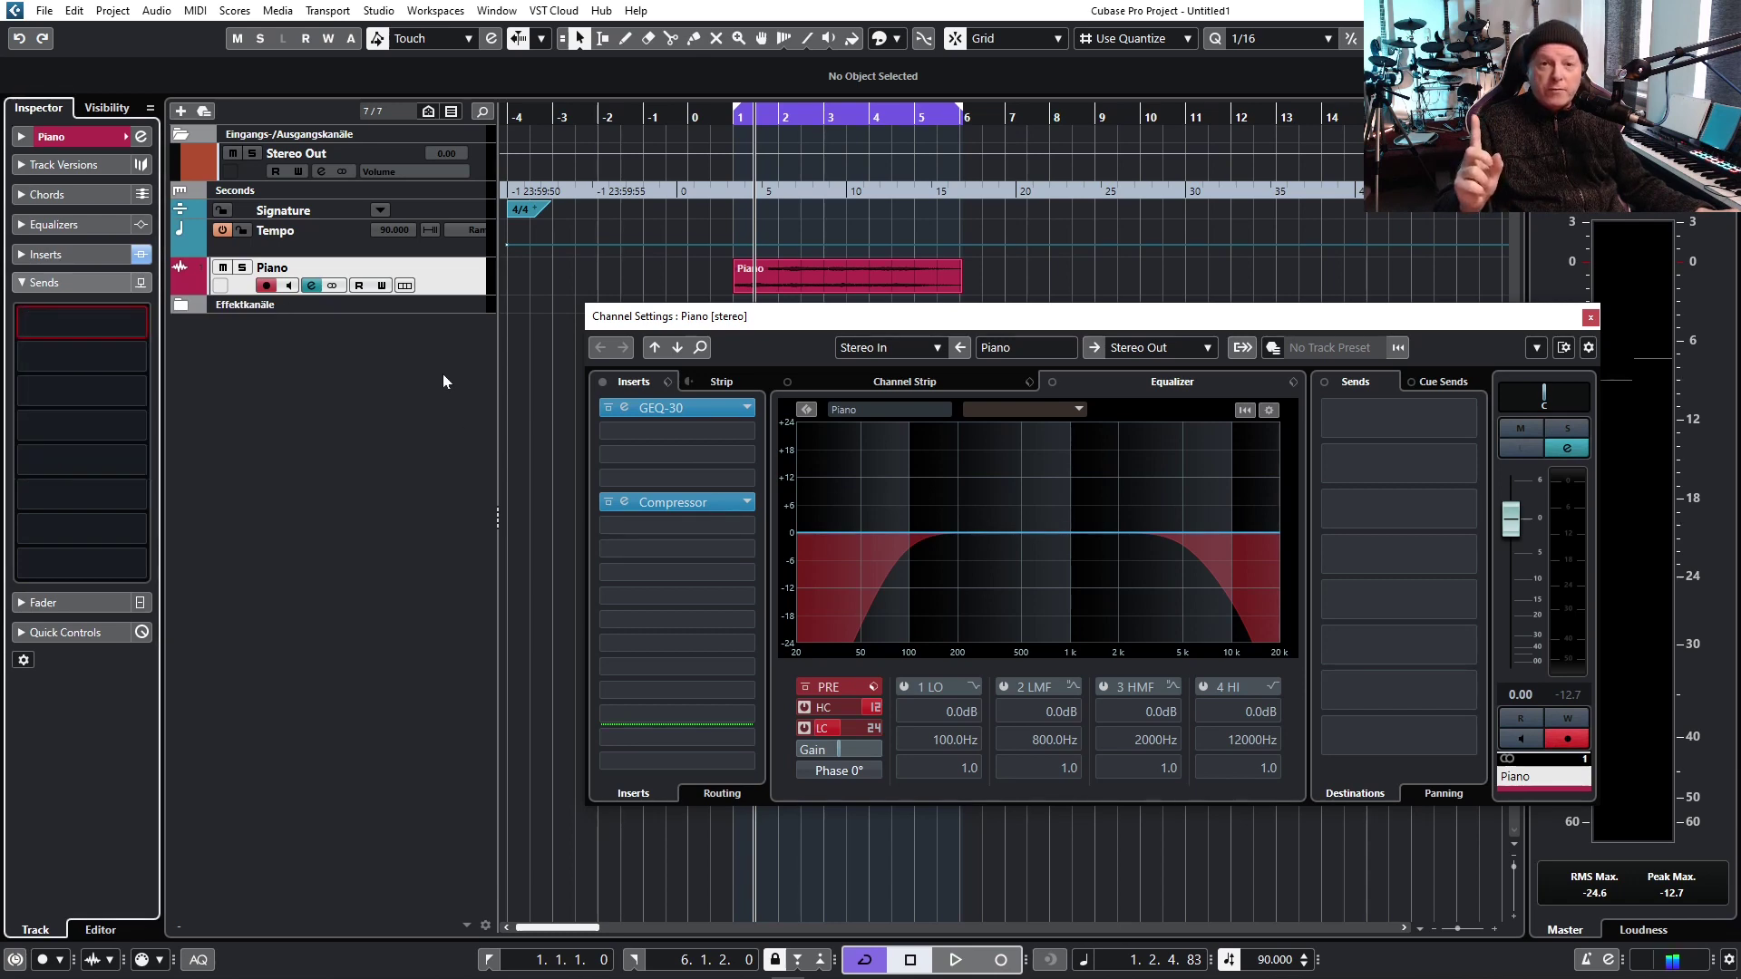
right_click(442, 374)
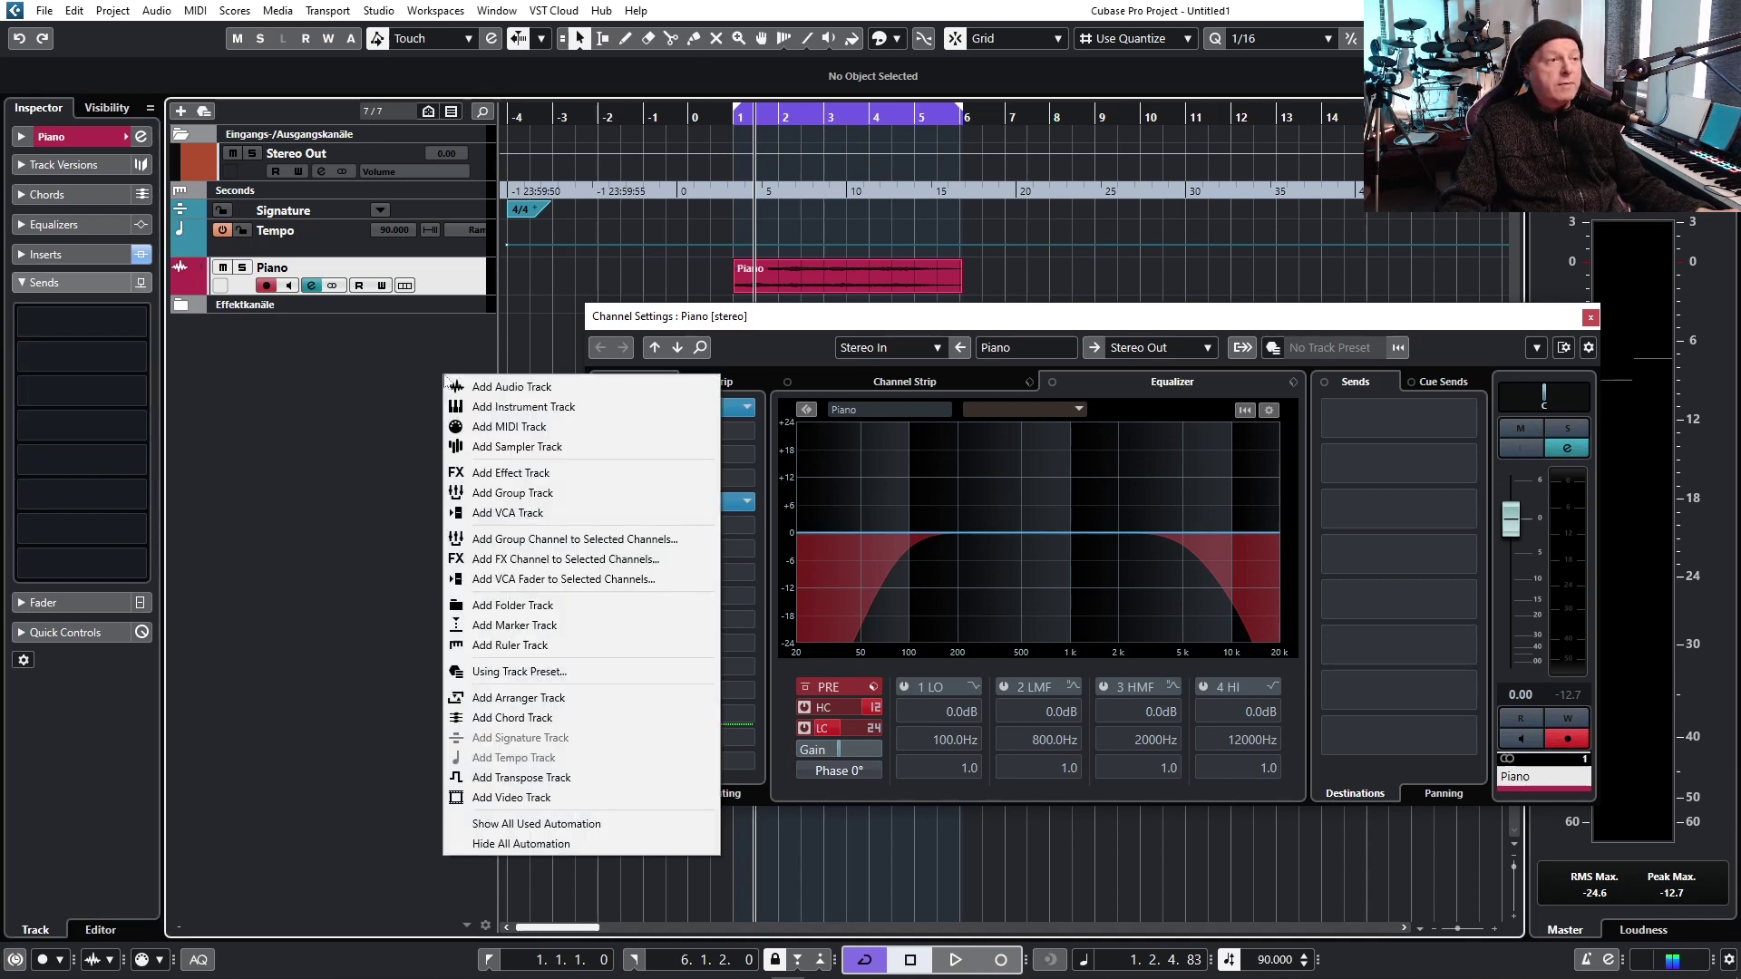
- Add a stereo FX track running RoomWorks SE, output to Stereo Out, as FX 01-RoomWorks SE
left_click(570, 473)
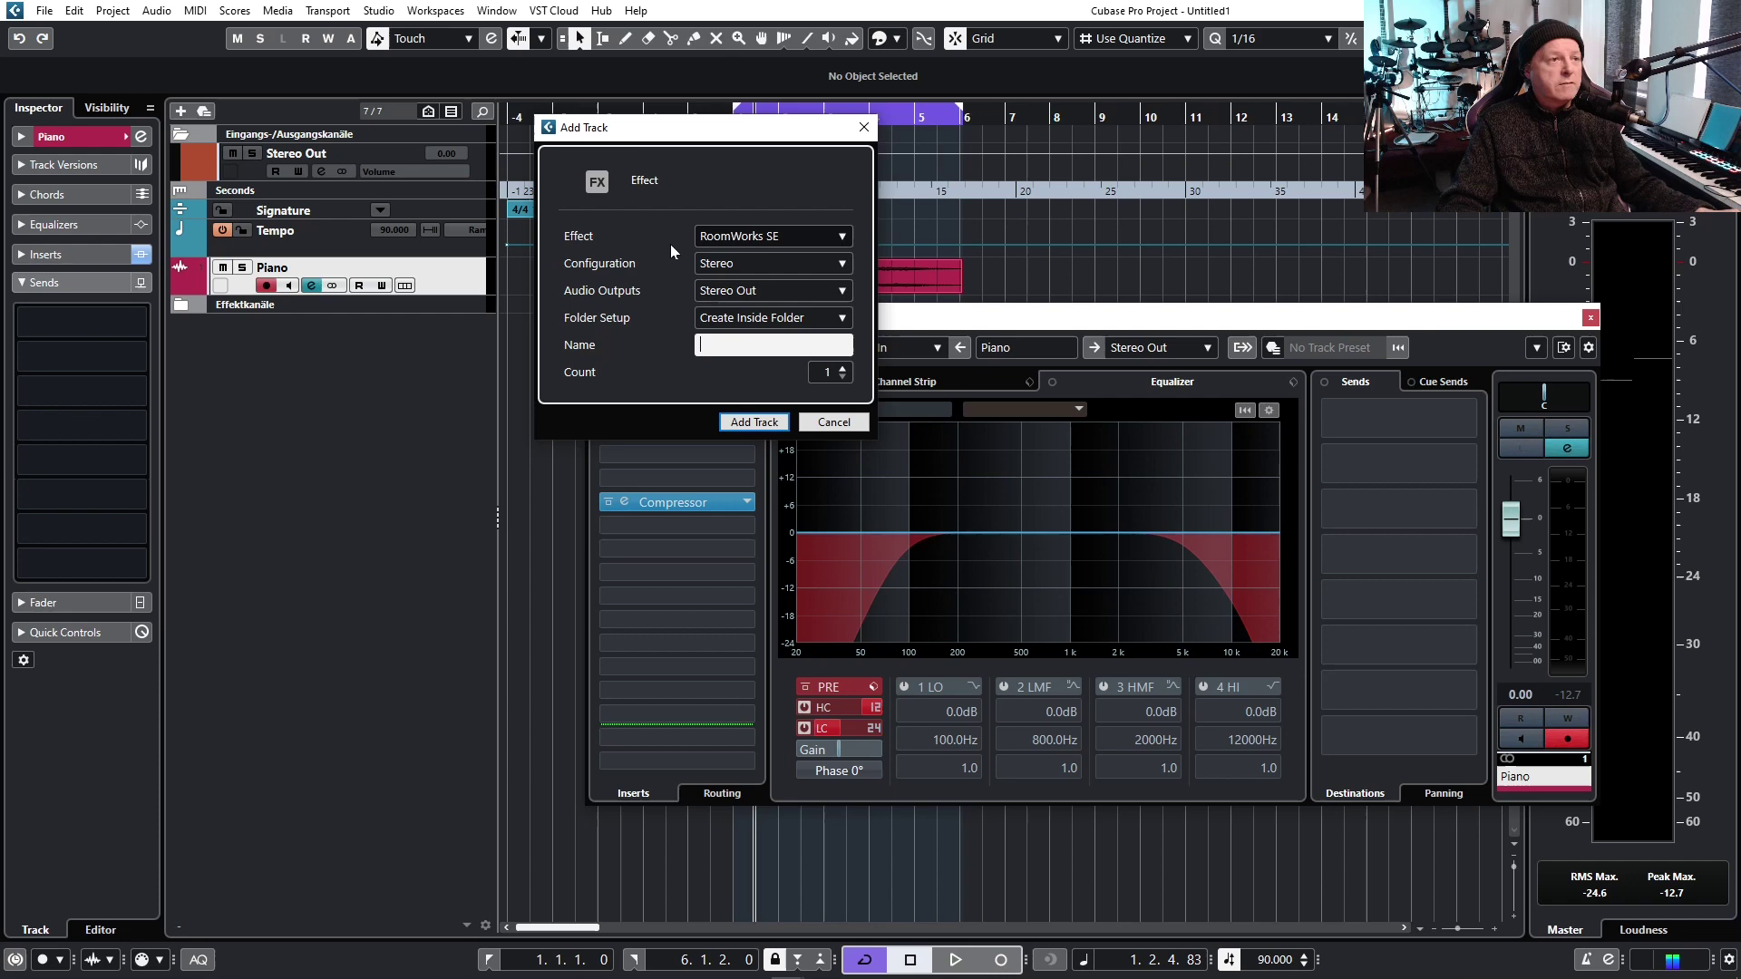
left_click(754, 422)
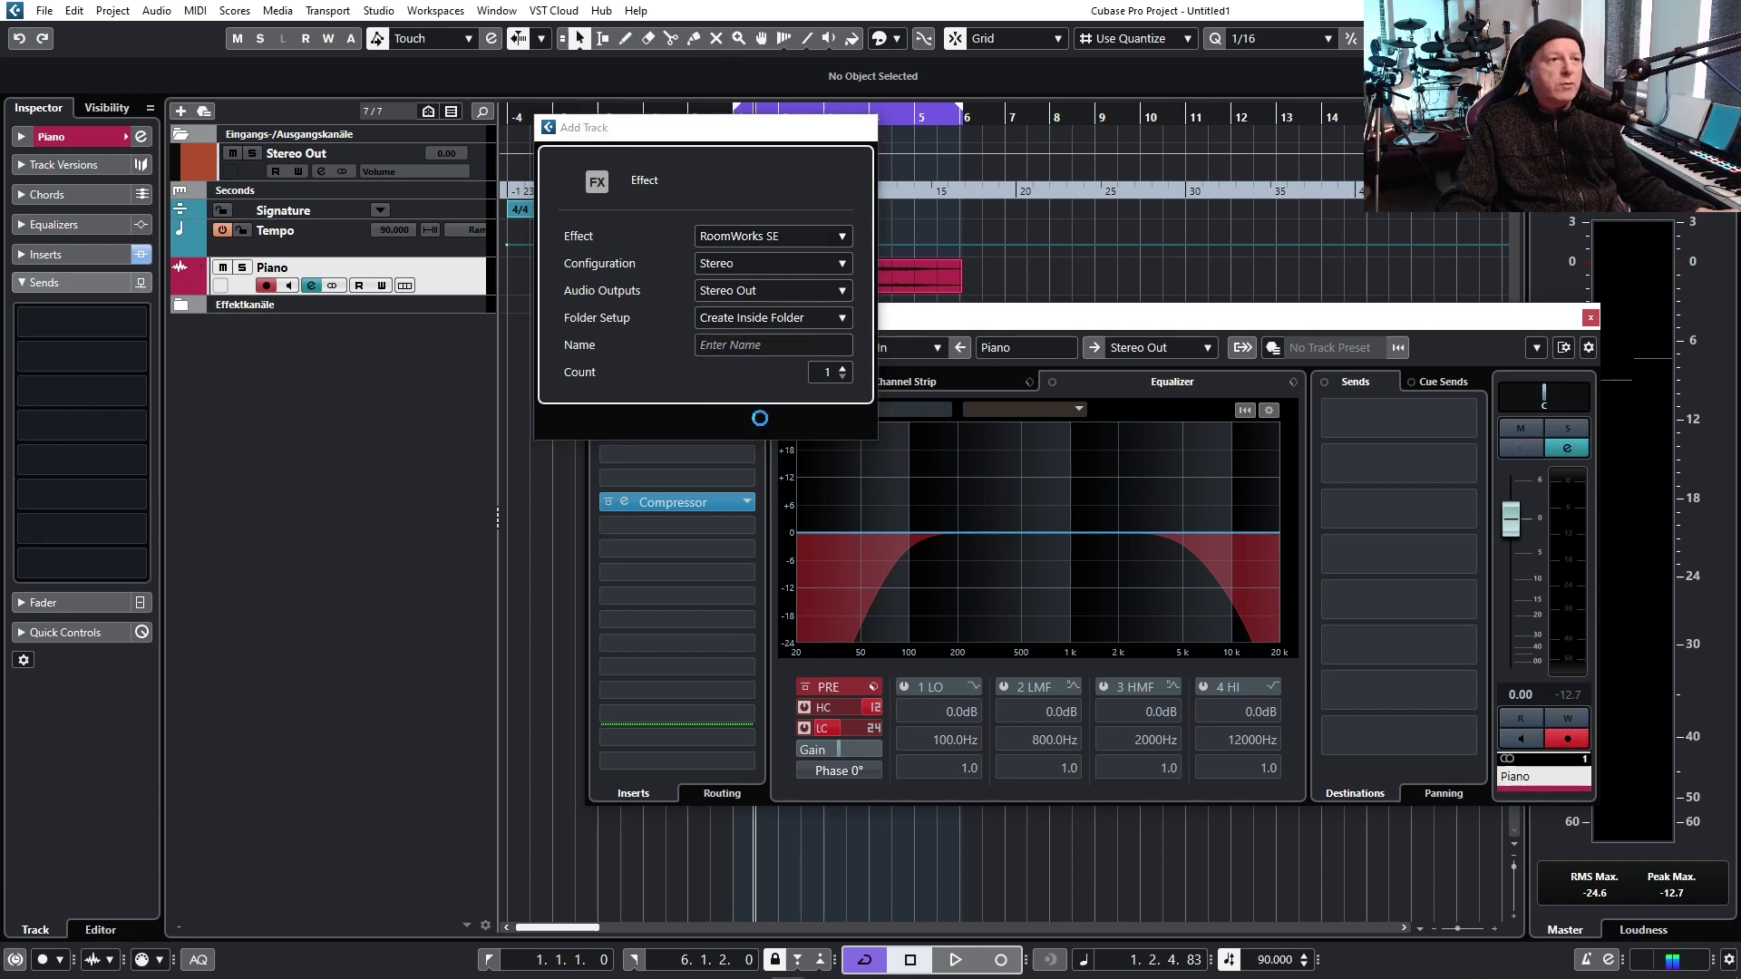
- Expand the FX Channels folder, enlarge the FX 01 track, and open its RoomWorks SE editor (1.00 s, 40% mix)
left_click(181, 306)
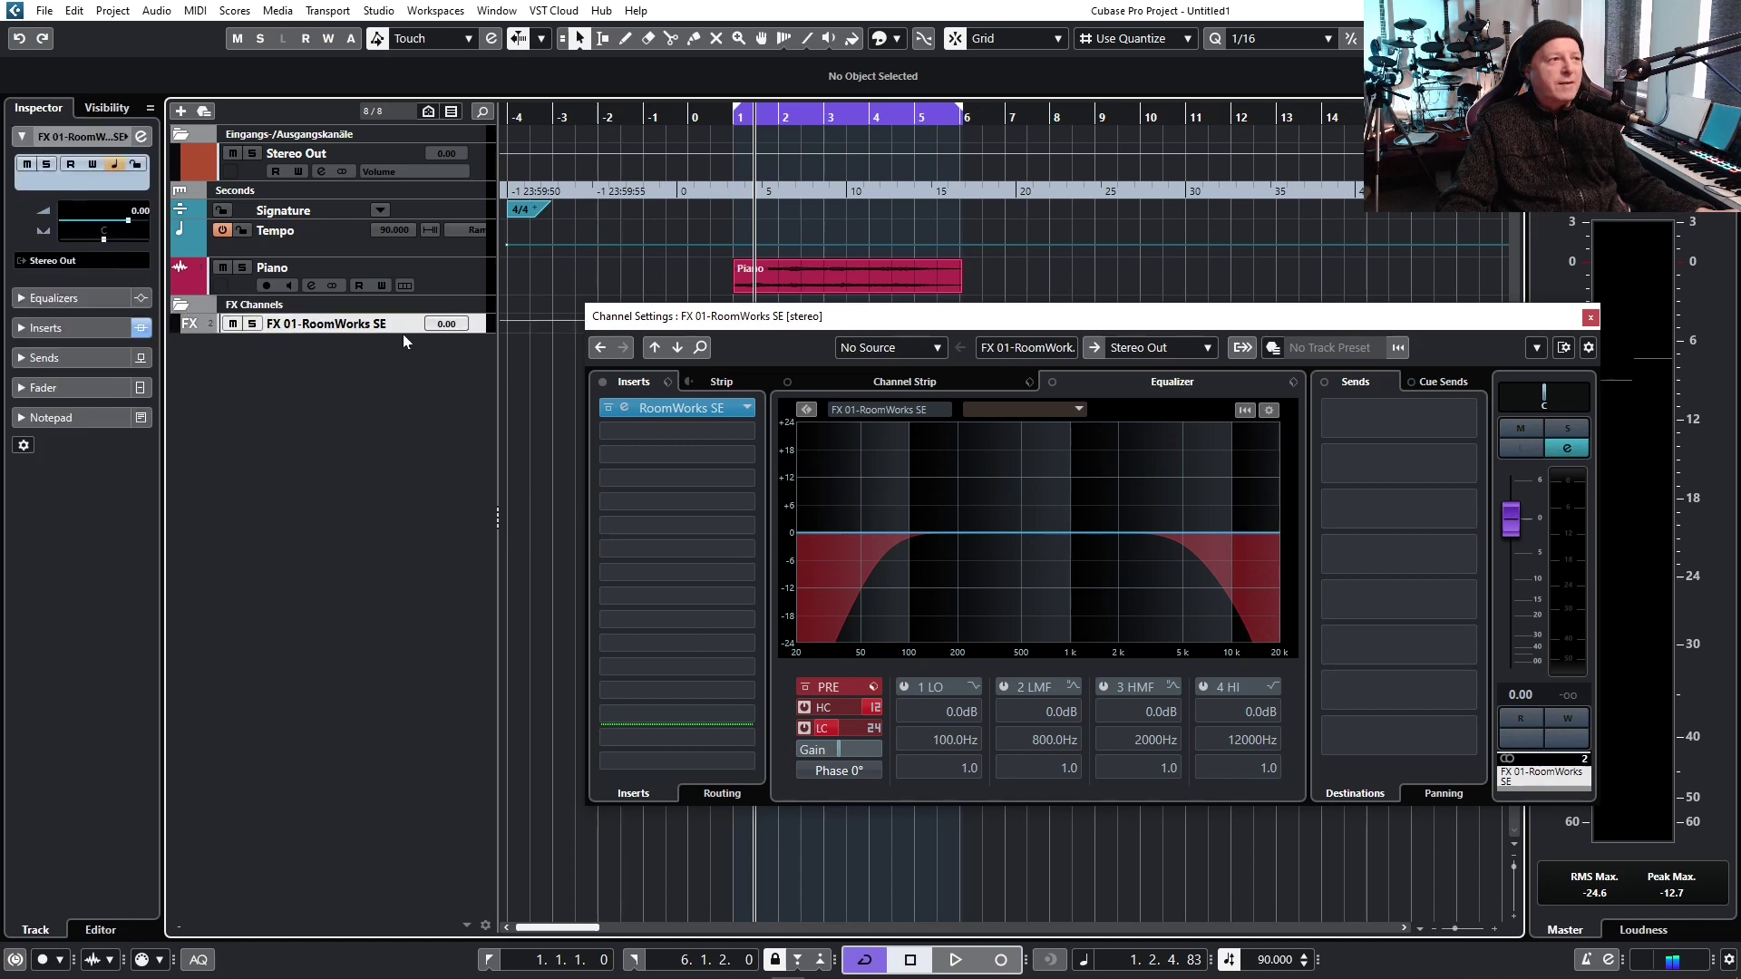
left_click_drag(403, 333, 403, 352)
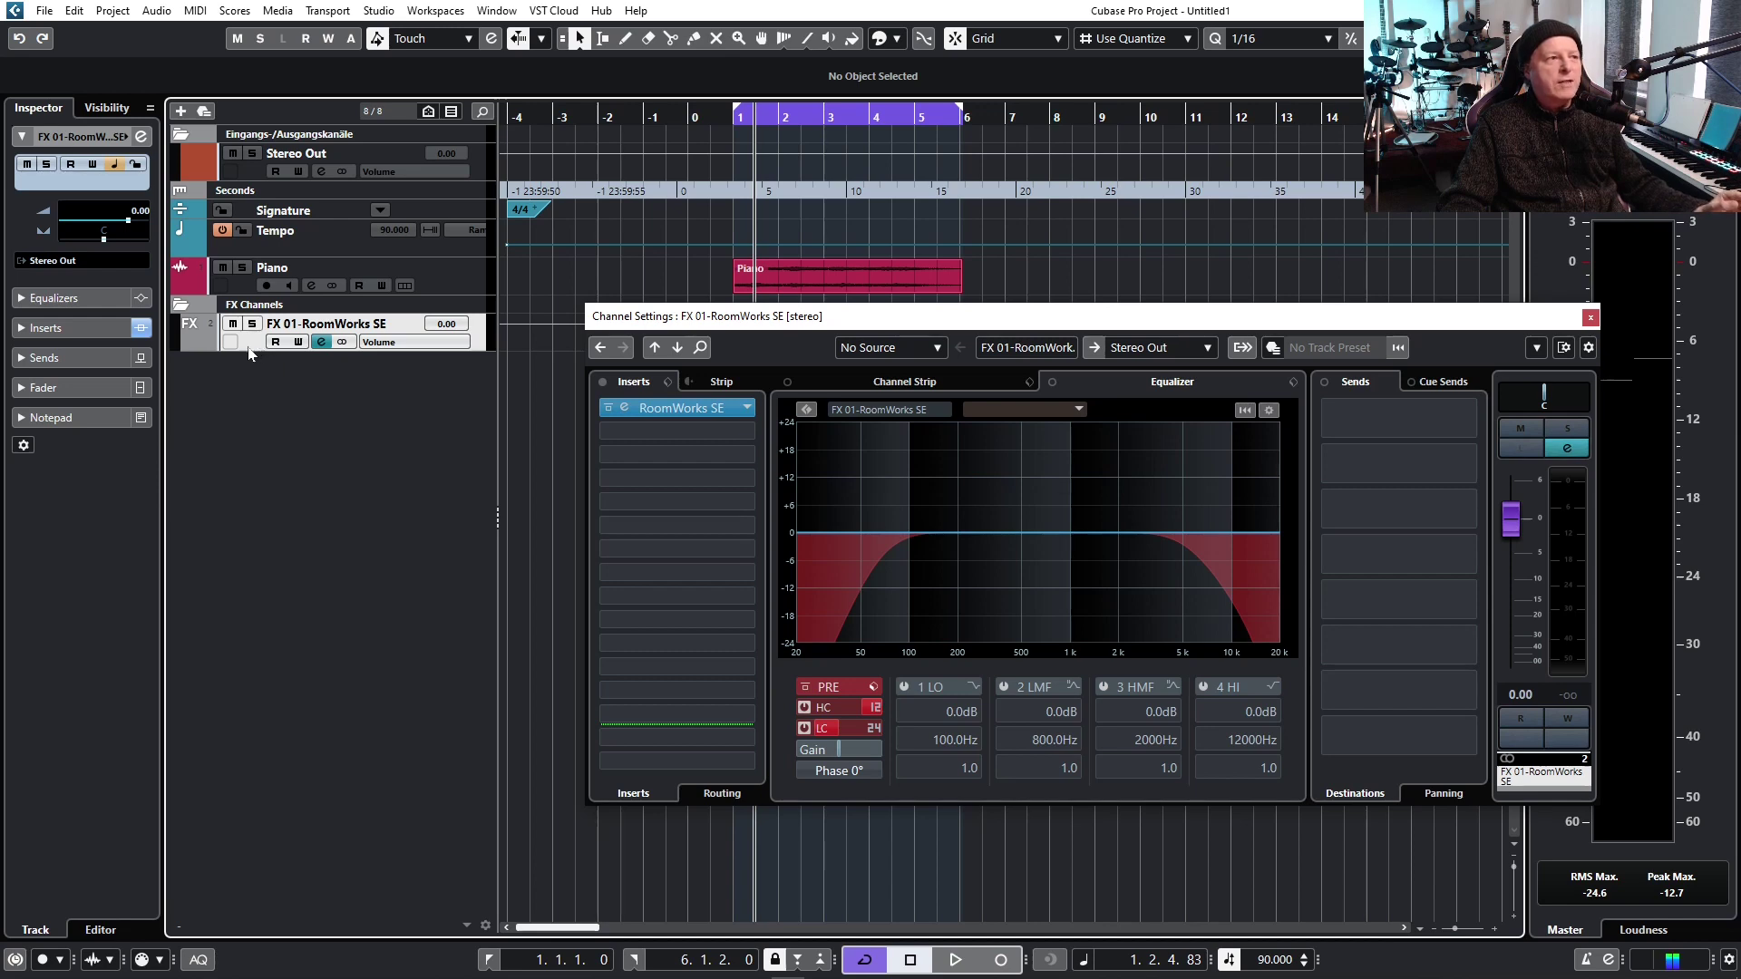
left_click(23, 332)
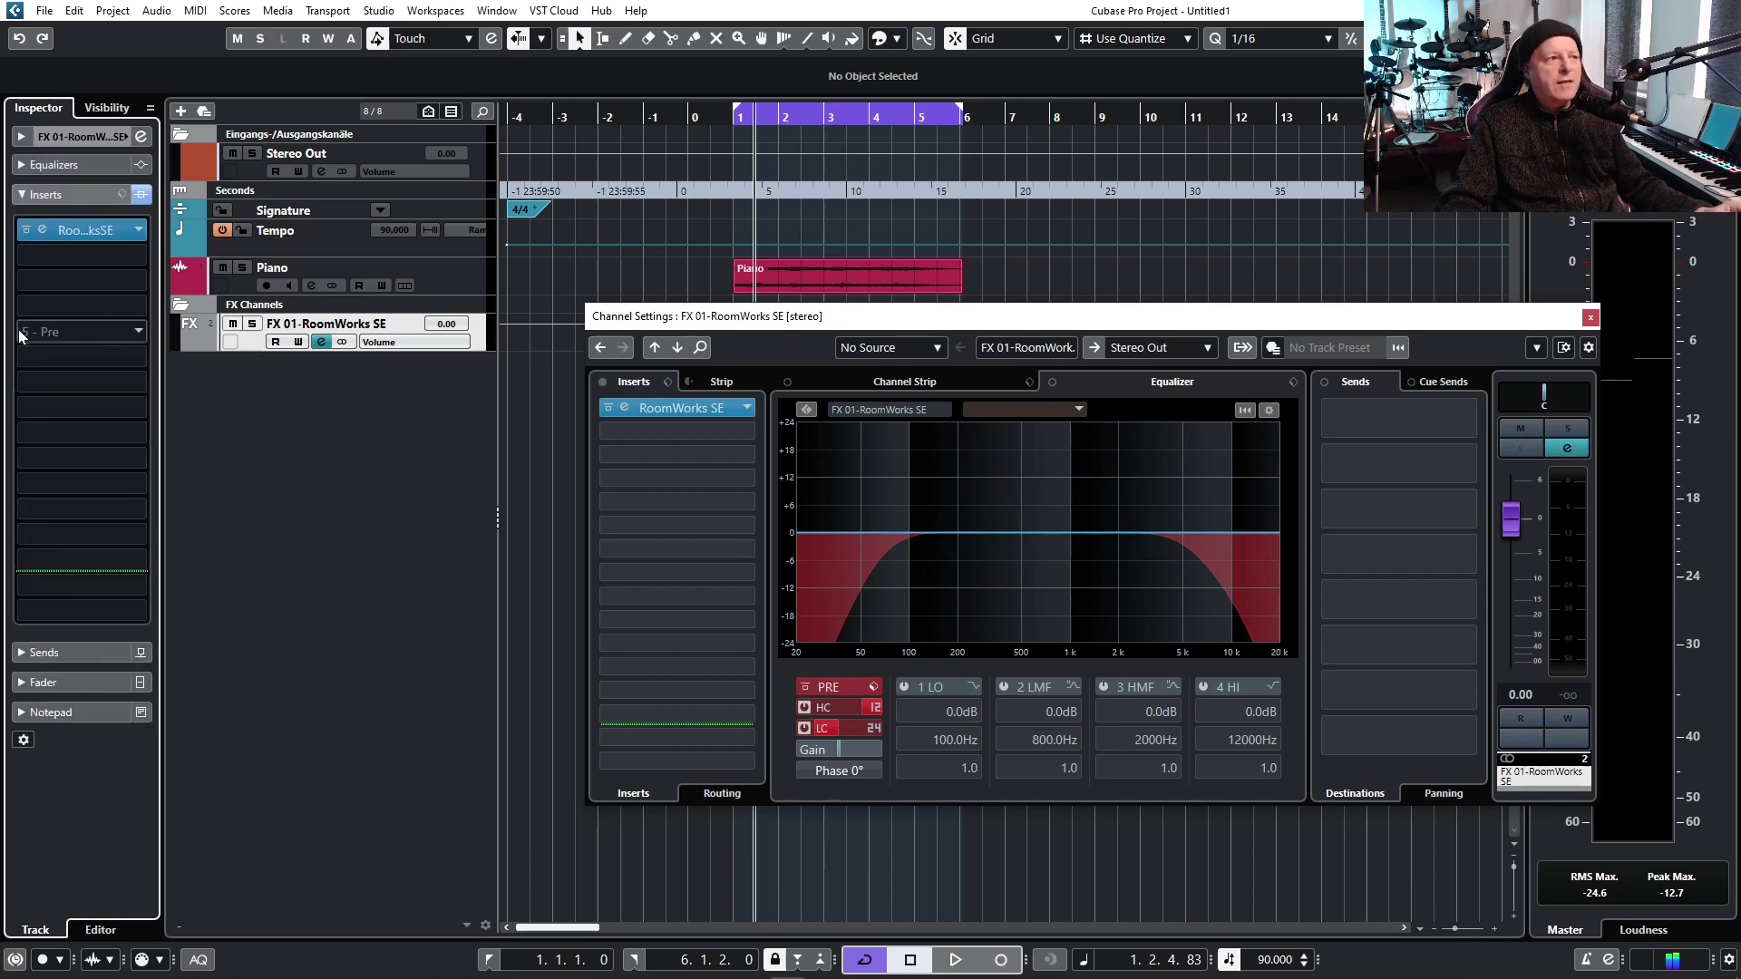
left_click(42, 232)
left_click_drag(777, 357, 354, 405)
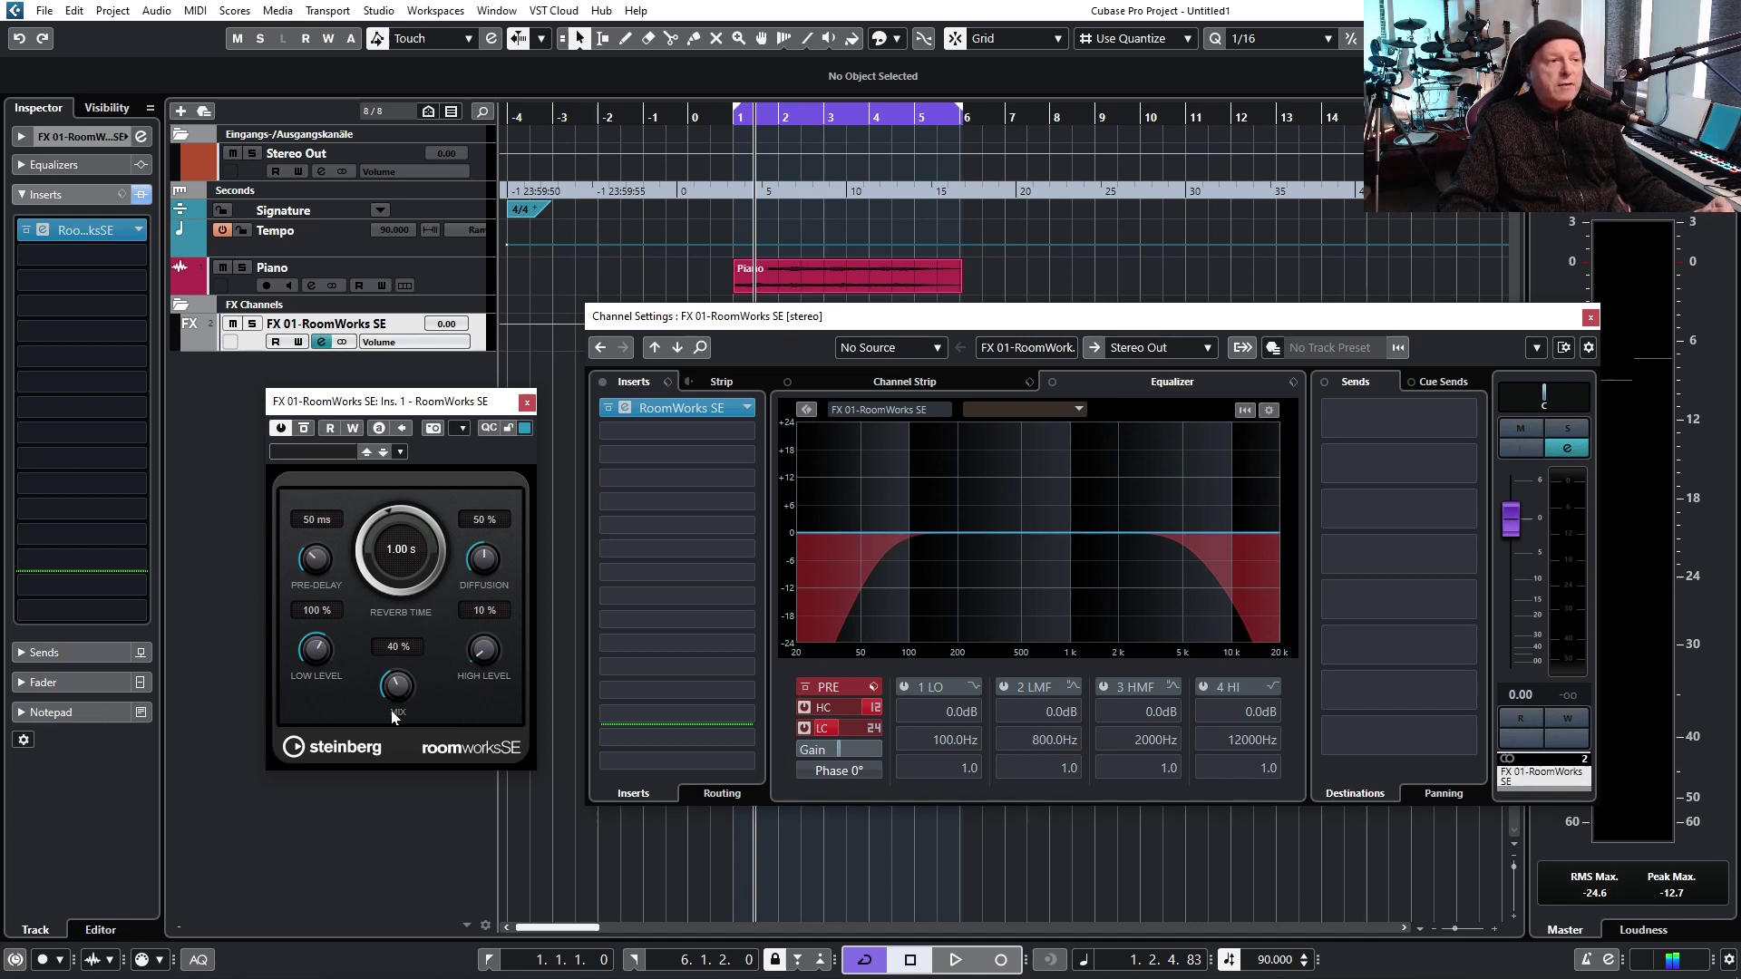
- Raise the RoomWorks SE mix to 100% and shift the reverb editor slightly lower
left_click_drag(405, 692, 409, 678)
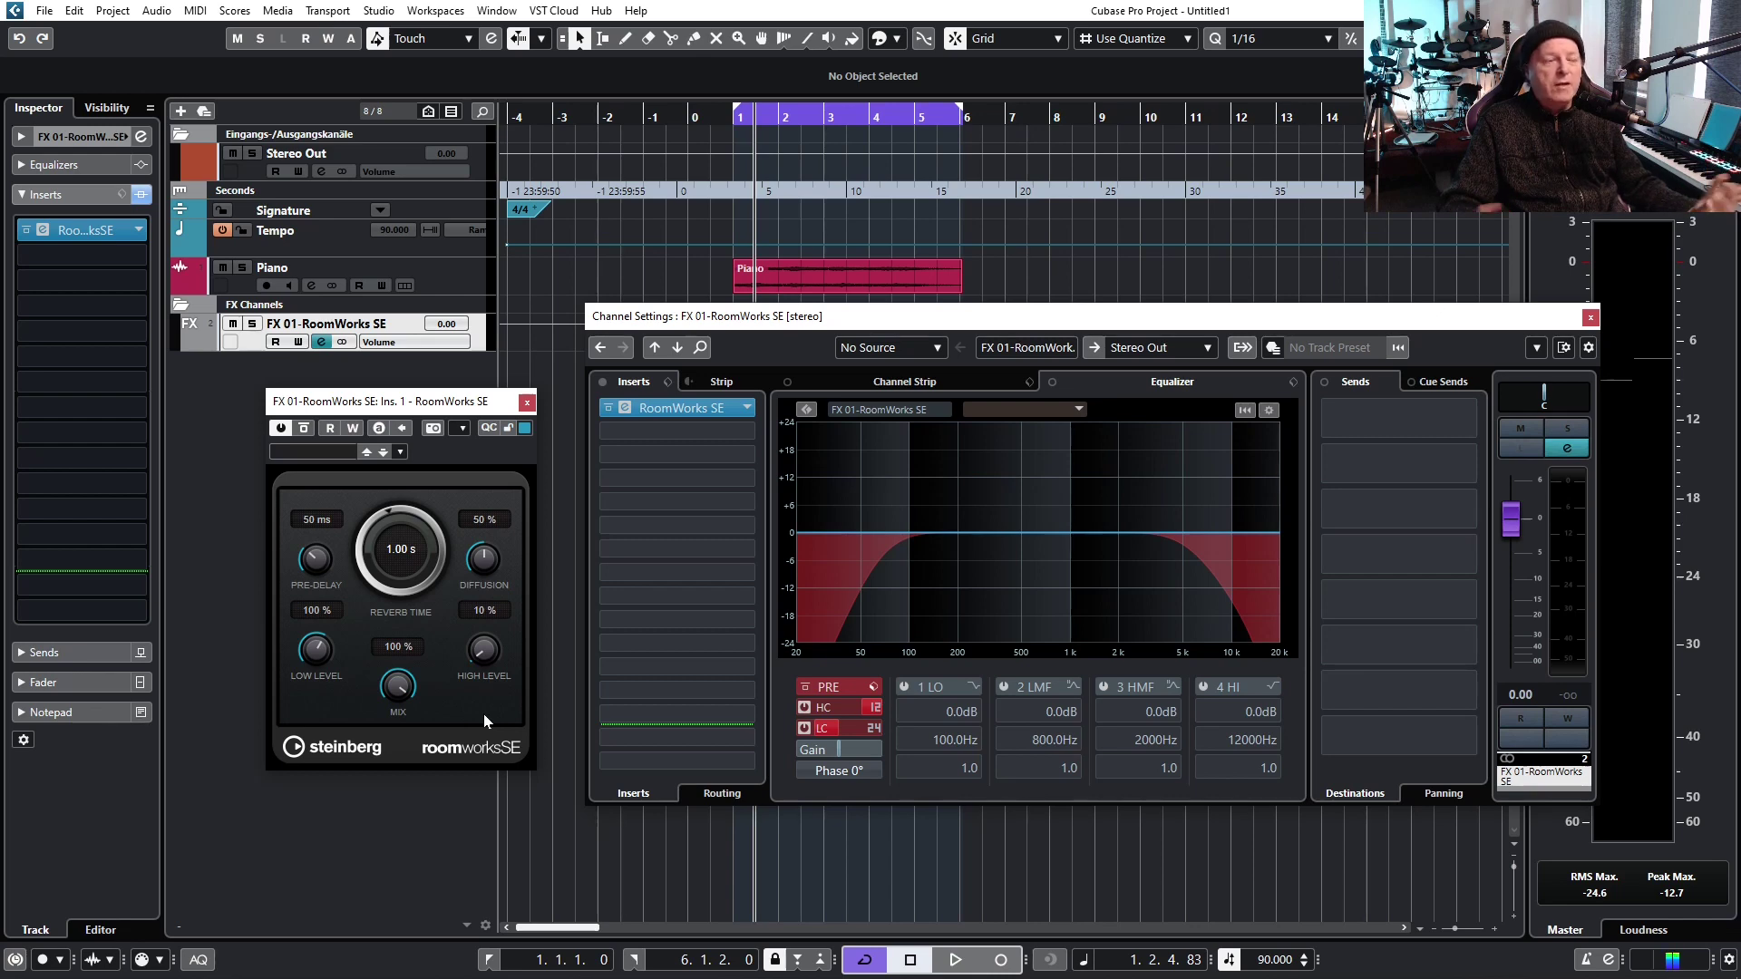
left_click_drag(440, 409, 436, 448)
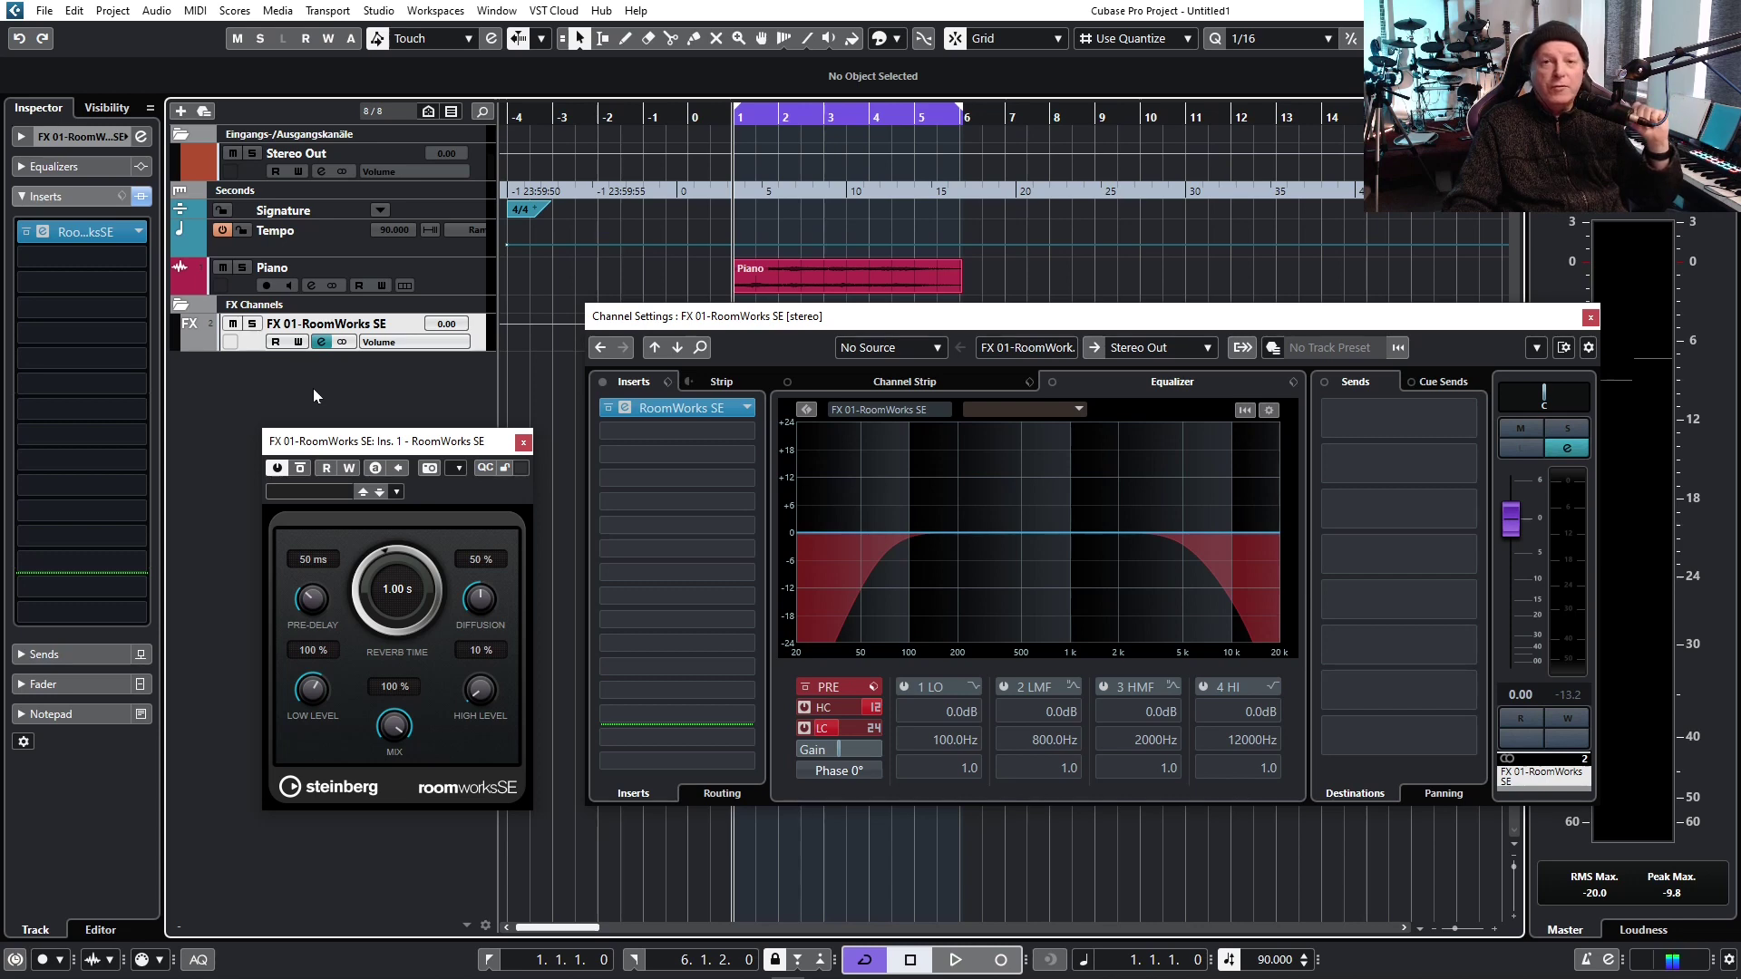
- Route the Piano track's first send to FX 01-RoomWorks SE and activate it
left_click(453, 281)
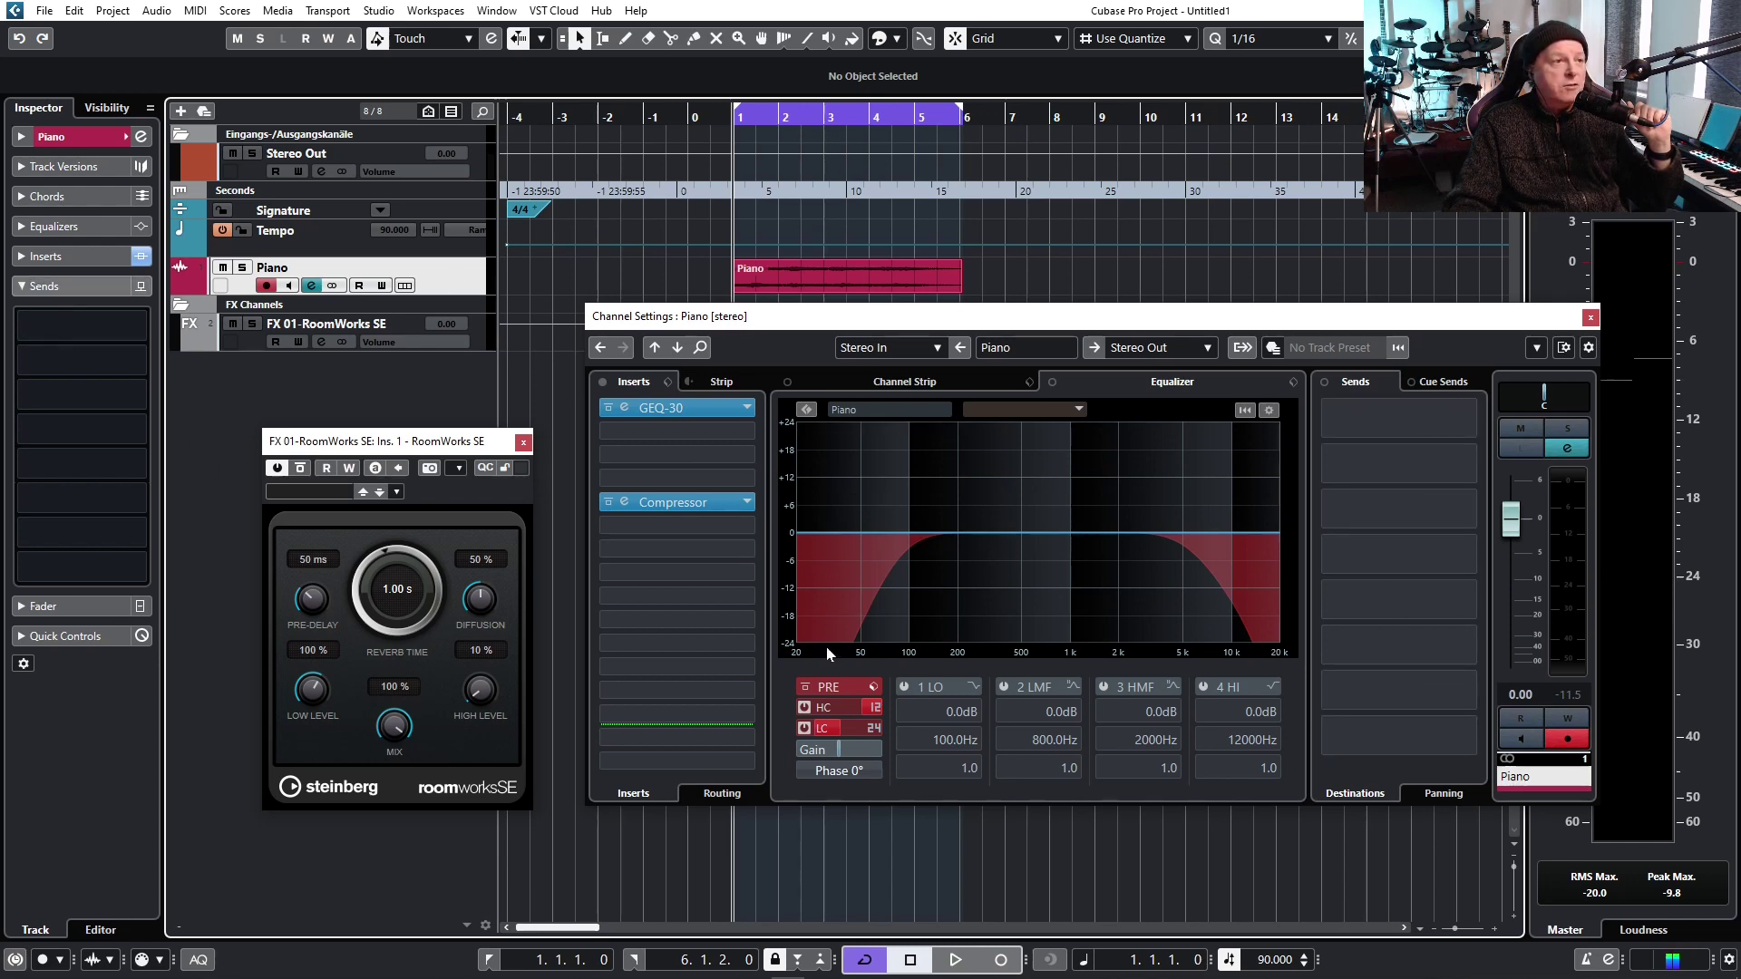
left_click(64, 363)
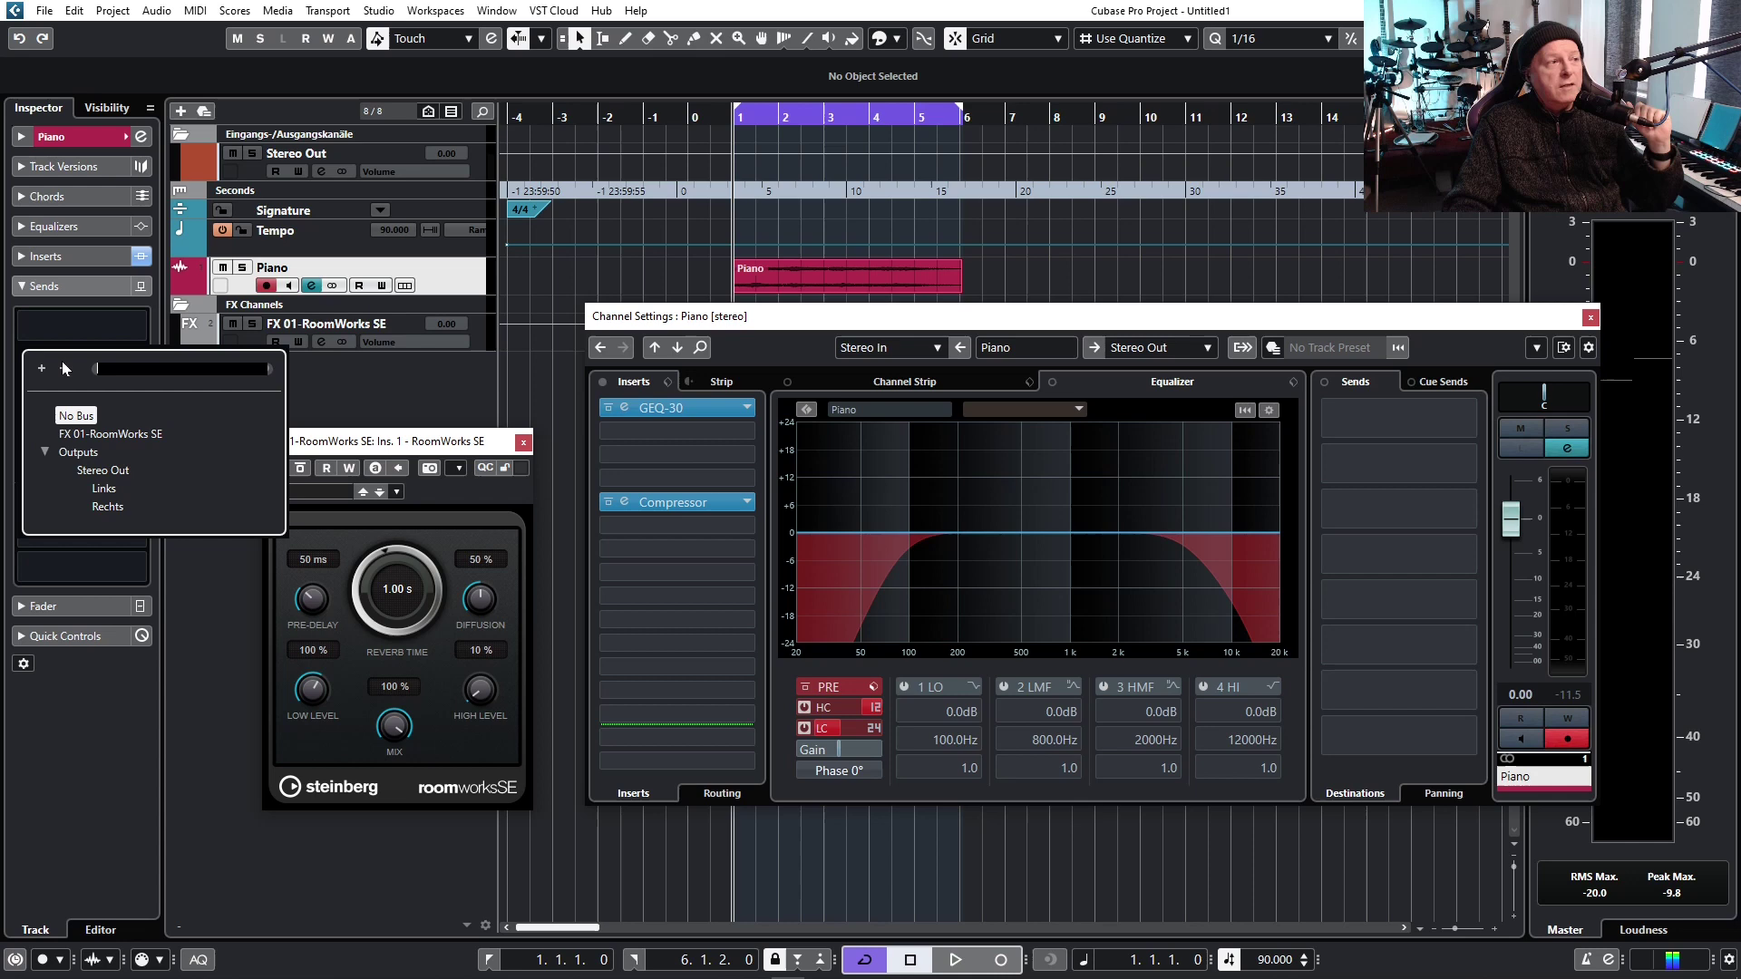
left_click(111, 434)
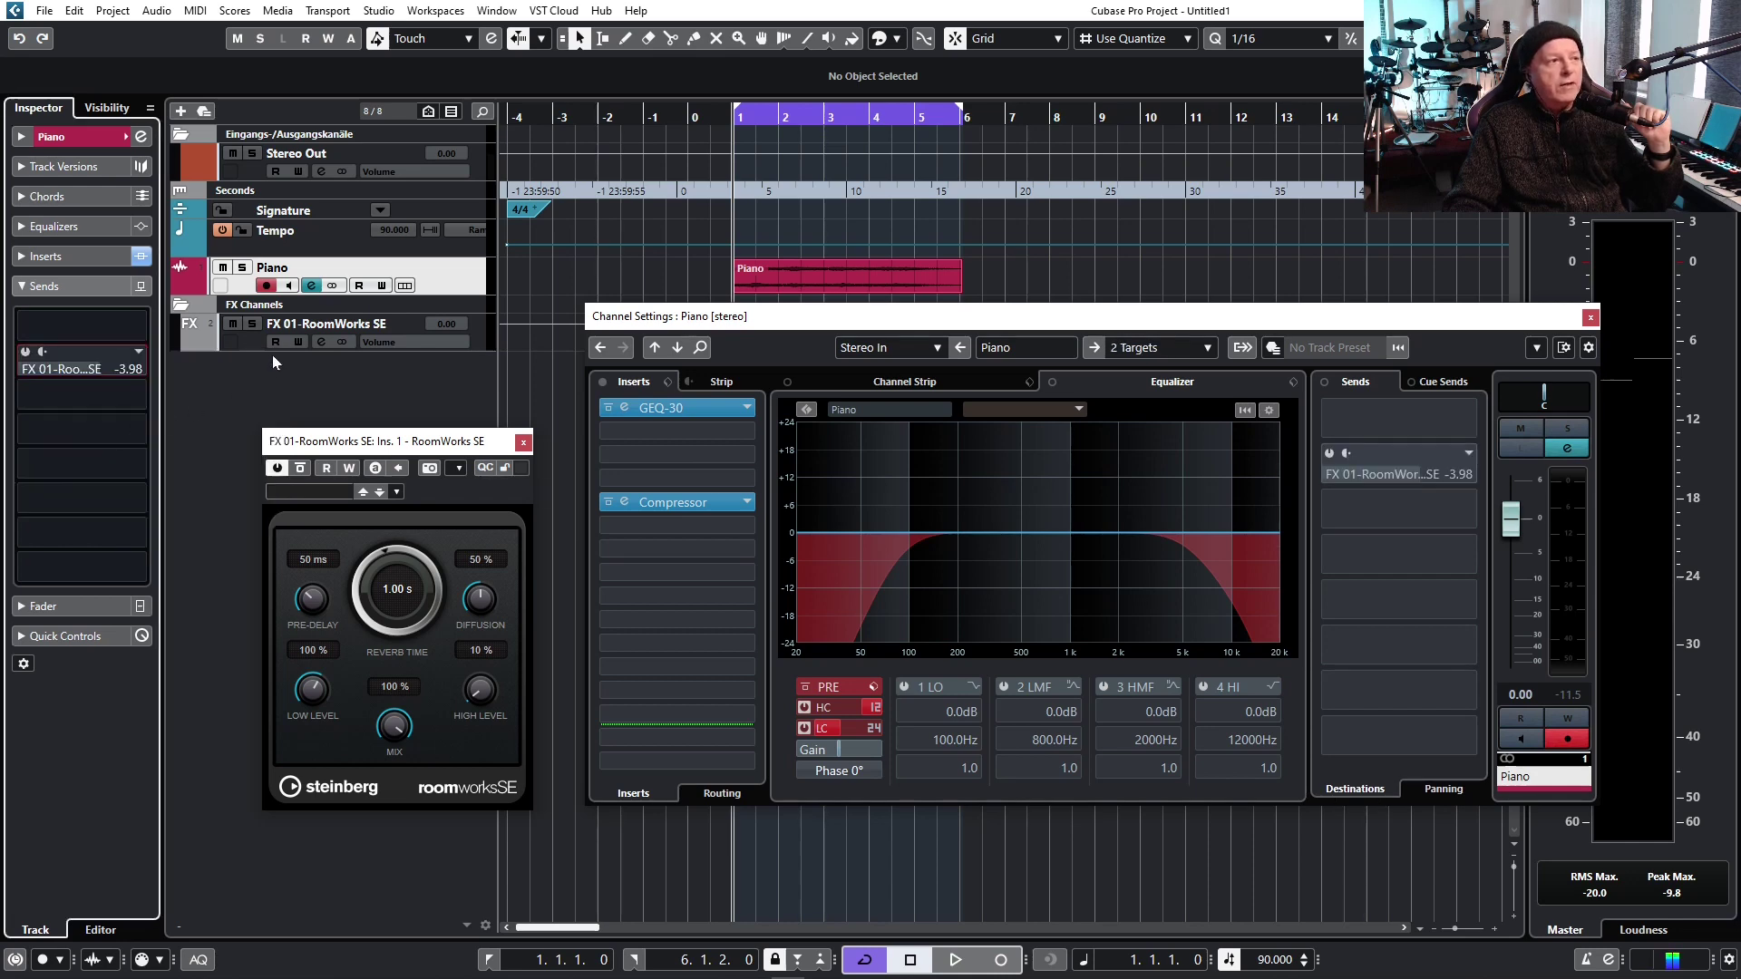
left_click(26, 353)
mouse_move(98, 370)
left_mouse_down()
mouse_move(116, 366)
mouse_move(85, 382)
mouse_move(128, 377)
left_mouse_up()
- Audition the reverb during playback, lowering the send level to -2.51 dB
key("space")
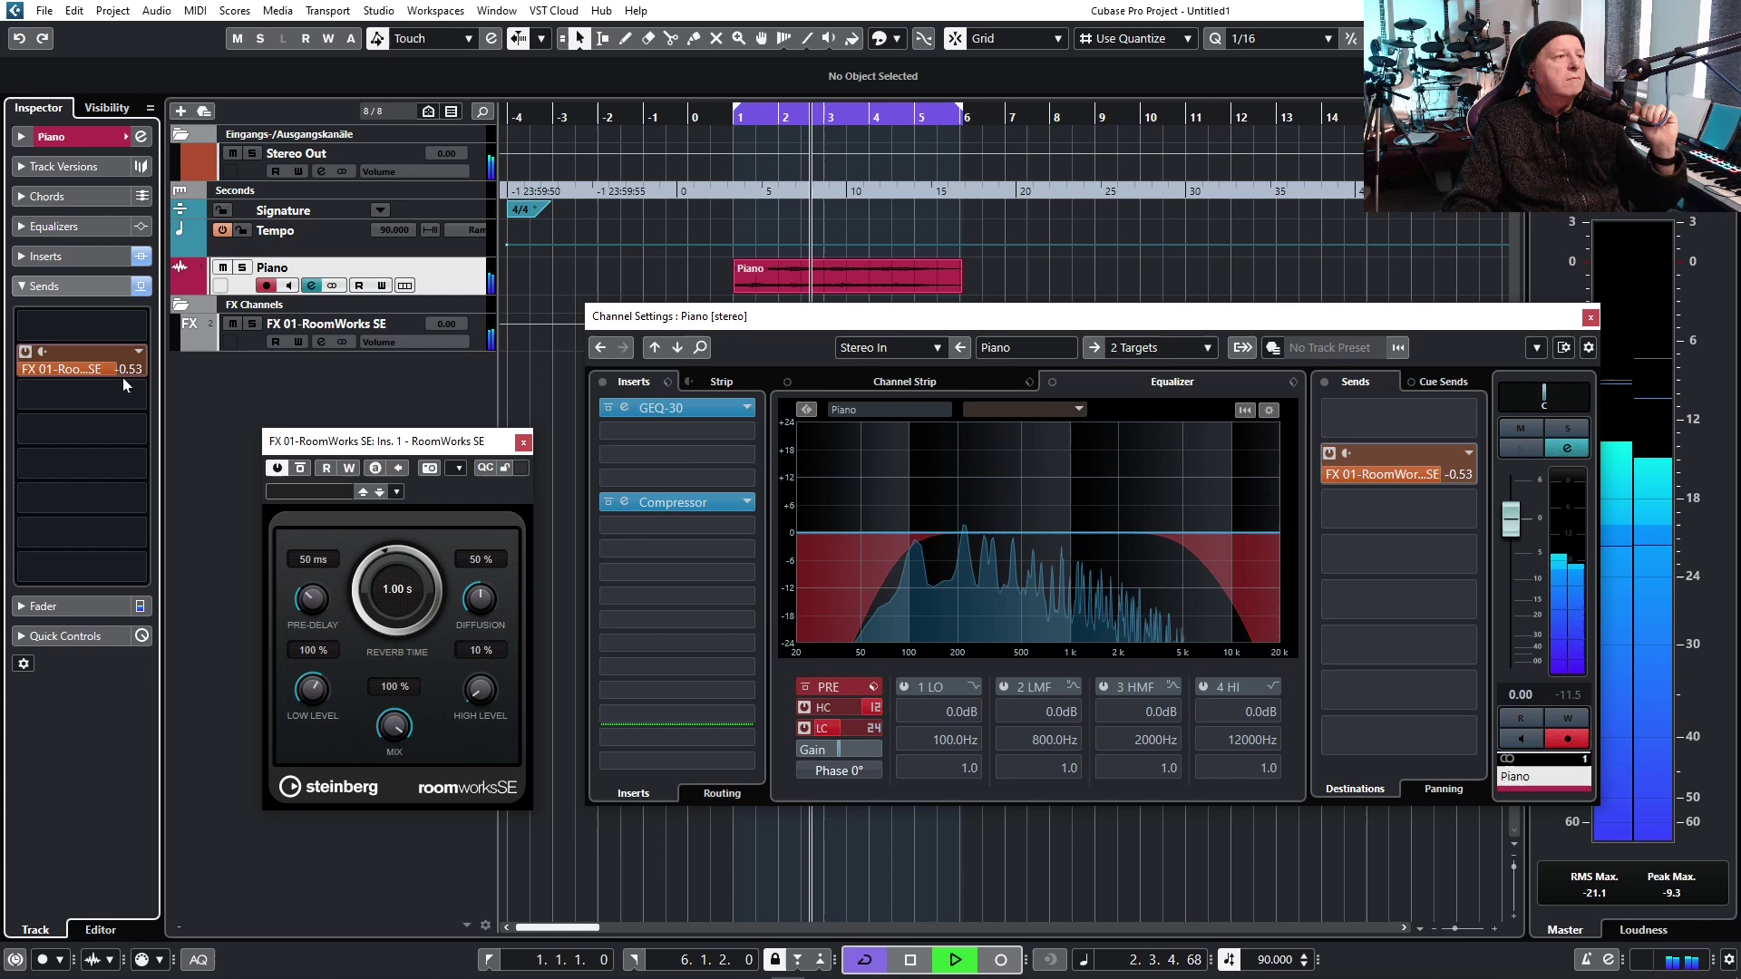
mouse_move(123, 377)
left_mouse_down()
mouse_move(96, 377)
mouse_move(111, 378)
left_mouse_up()
key("space")
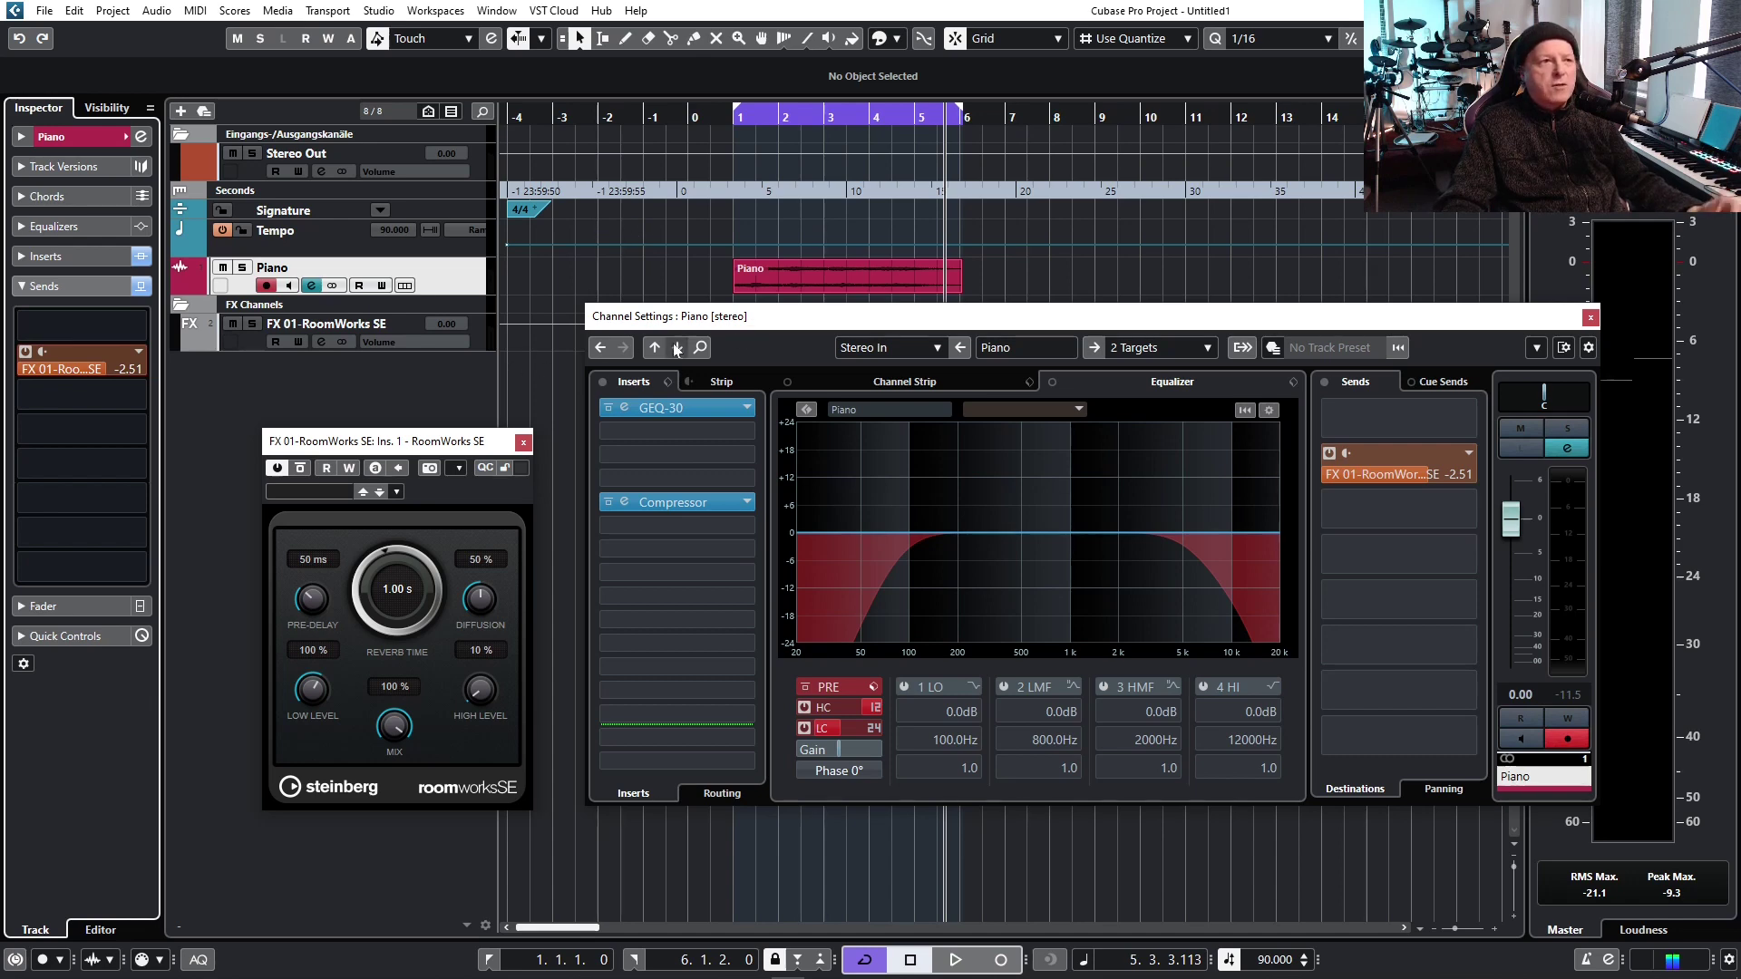
- Close the Piano channel settings and the RoomWorks SE editor, then select the Piano event
left_click(1590, 316)
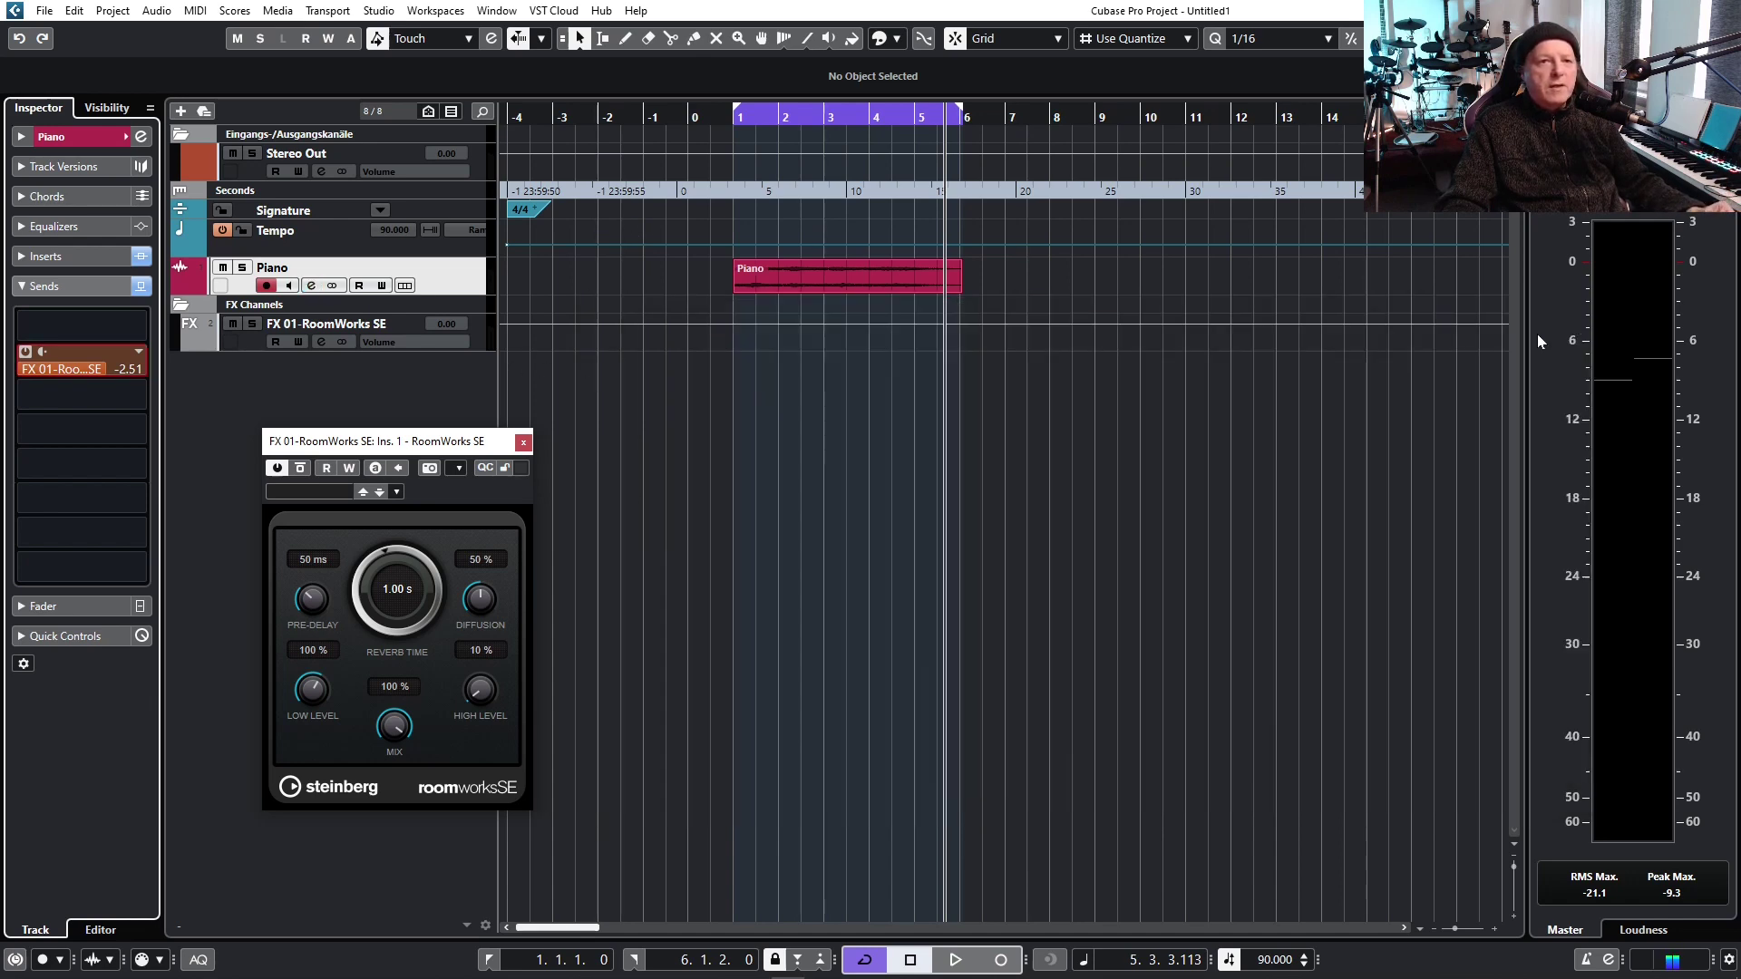
left_click(524, 444)
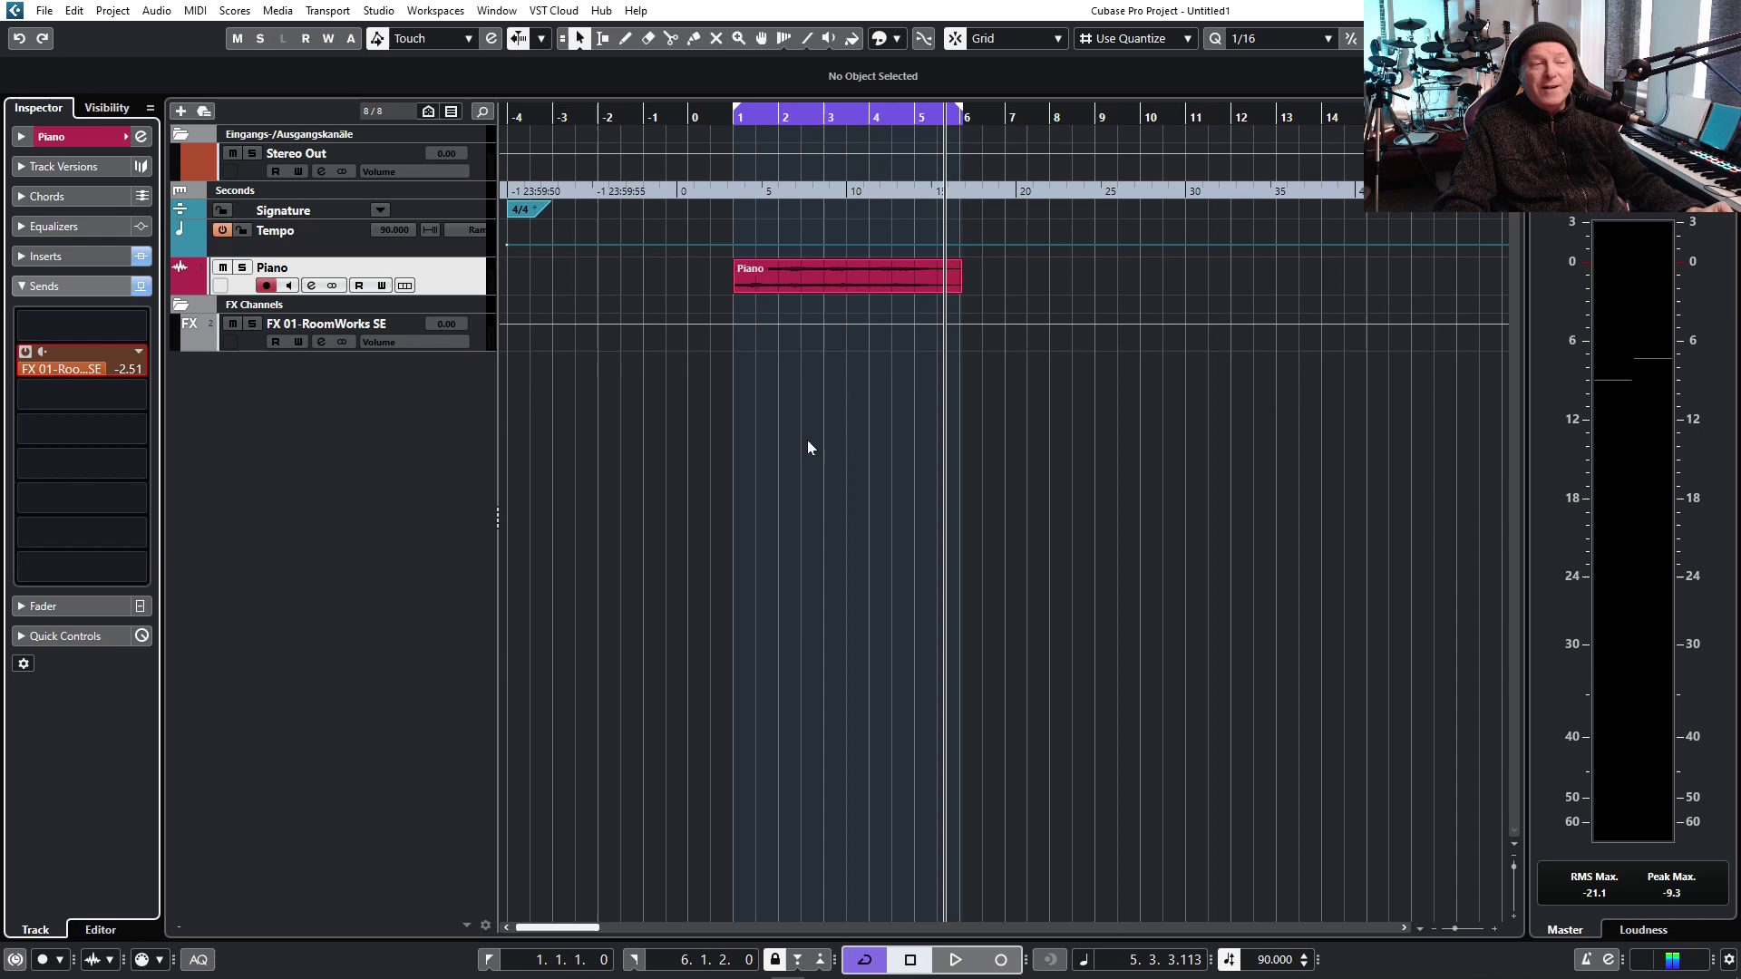
left_click(818, 283)
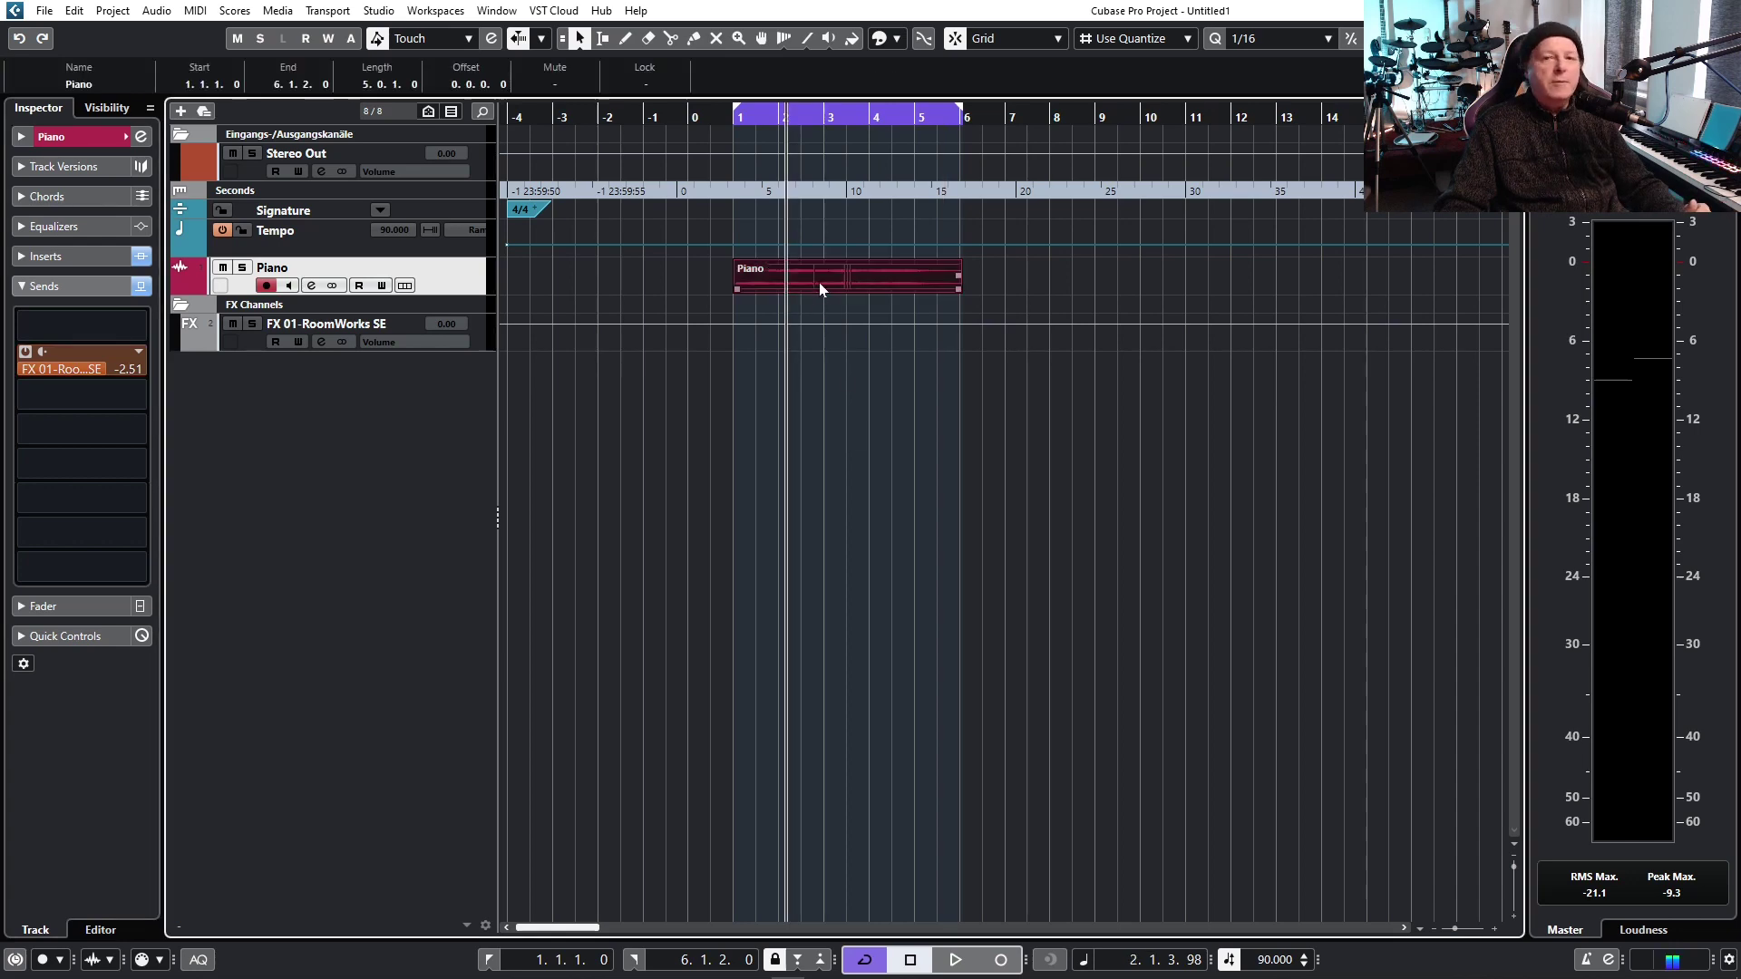
- Browse the Audio > Plug-ins menu without choosing anything
left_click(157, 11)
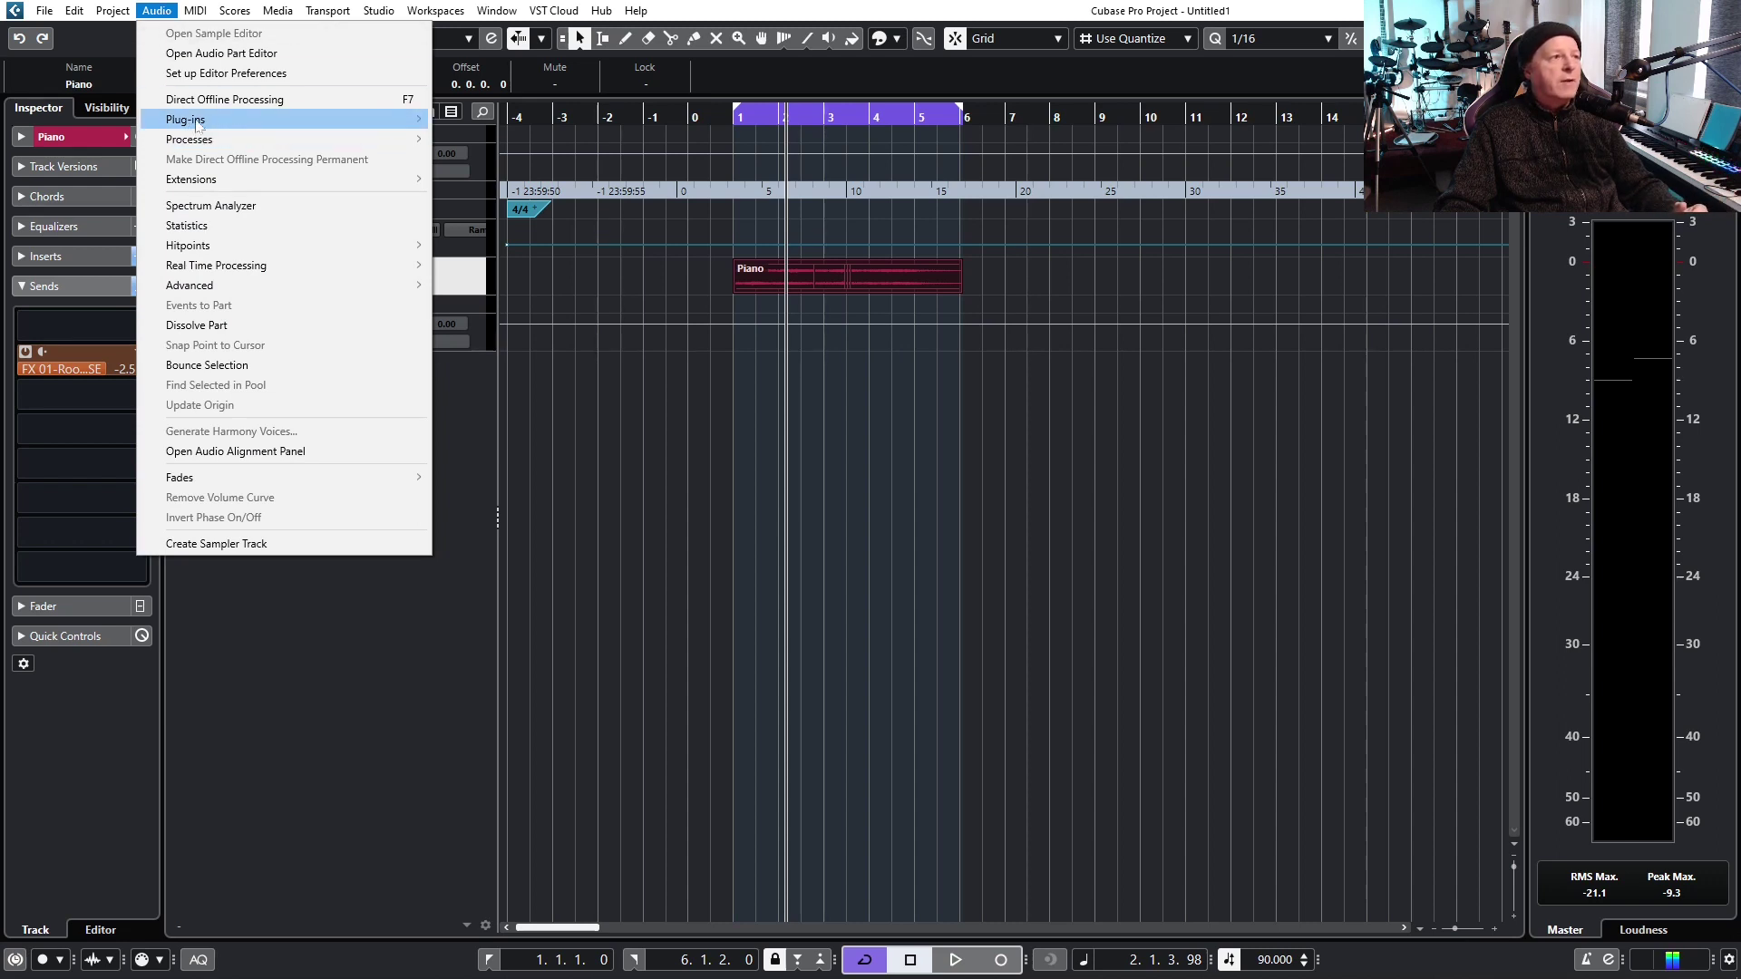
mouse_move(197, 122)
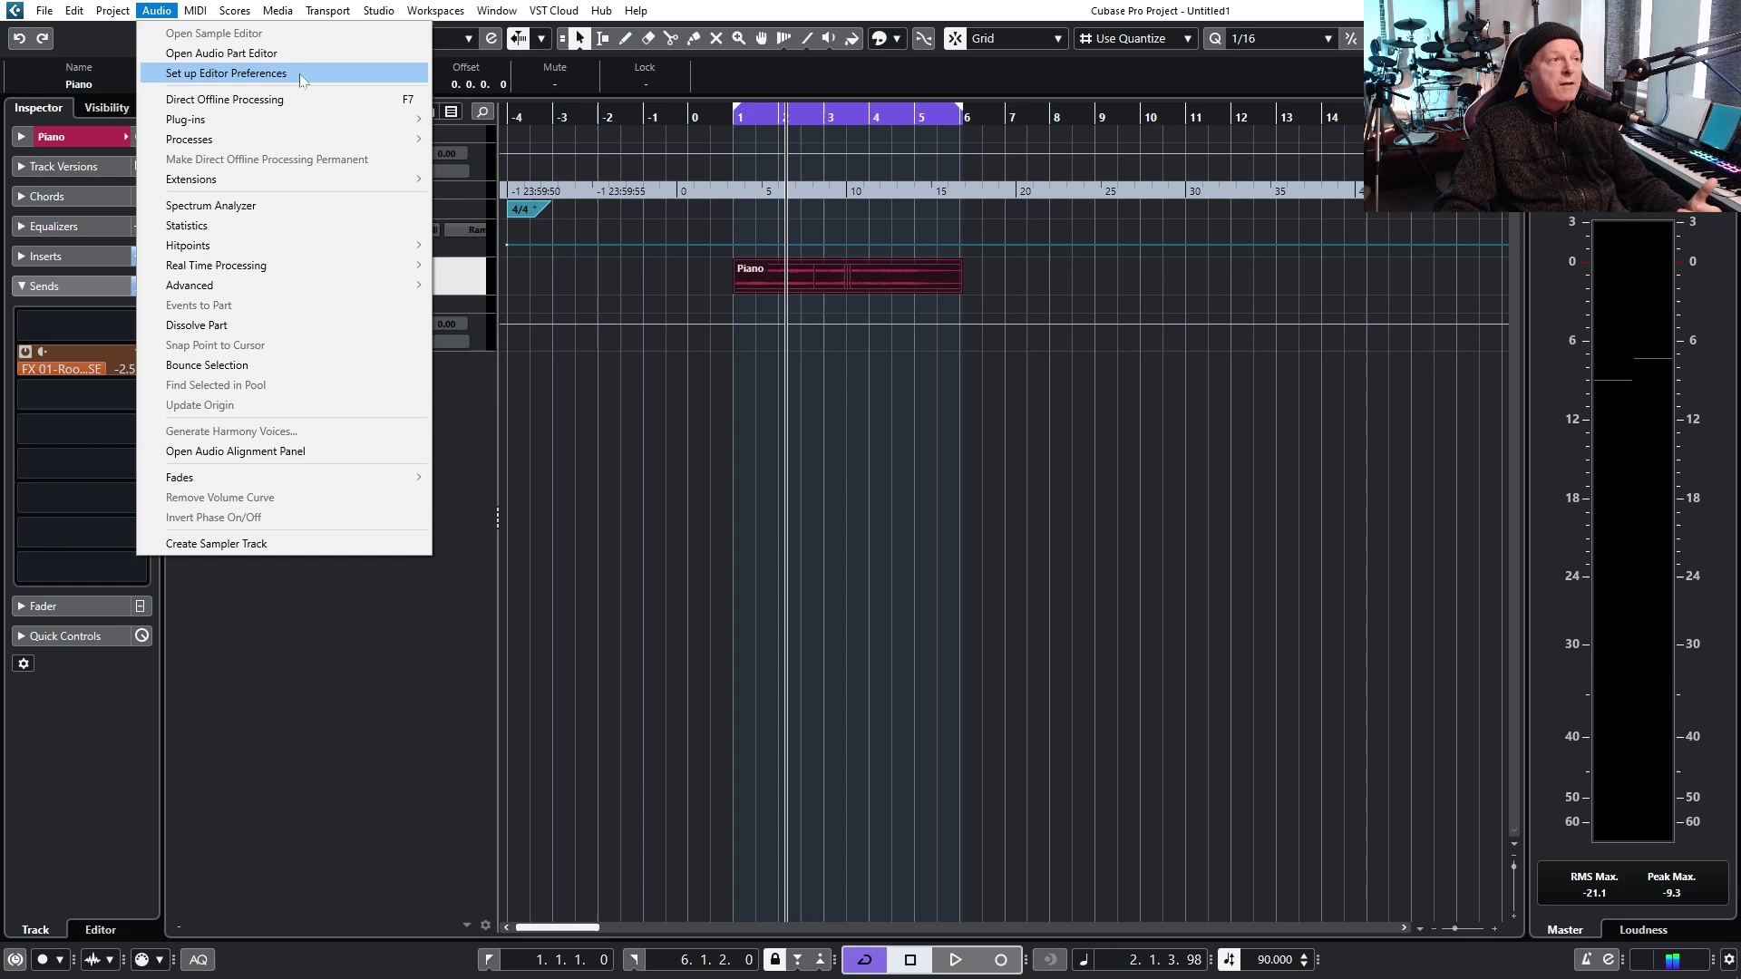
mouse_move(289, 125)
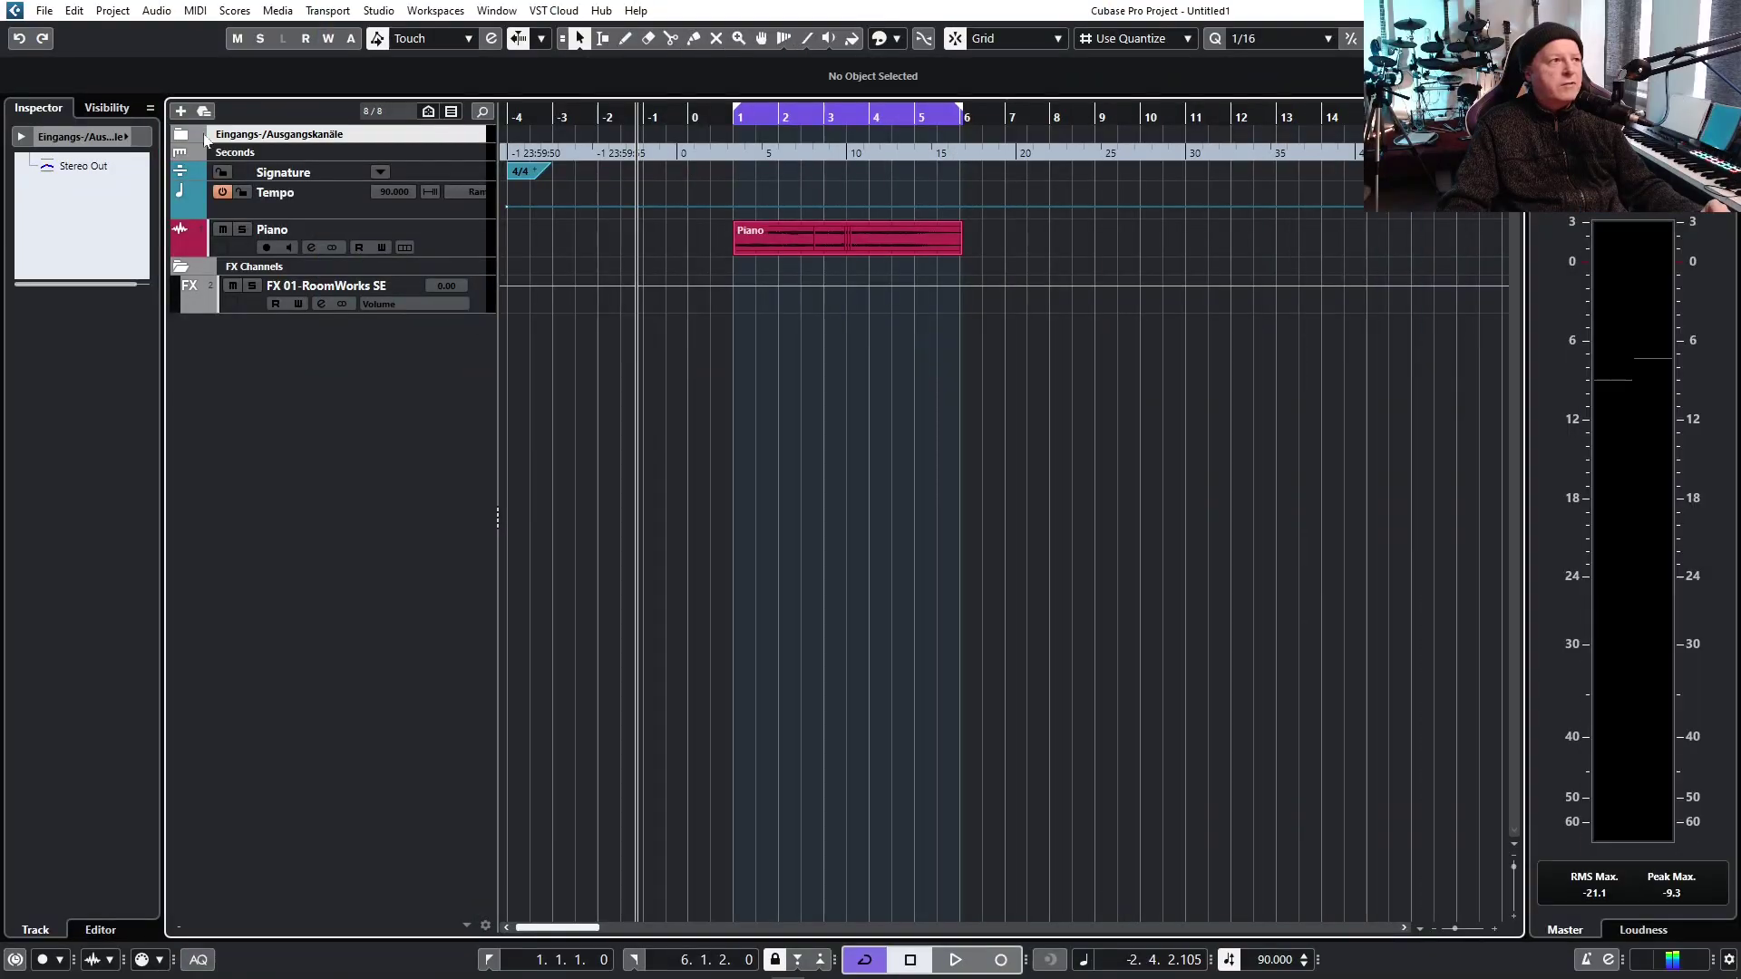
- Expand the input/output channels folder and select the Stereo Out channel
left_click(179, 138)
left_click(242, 174)
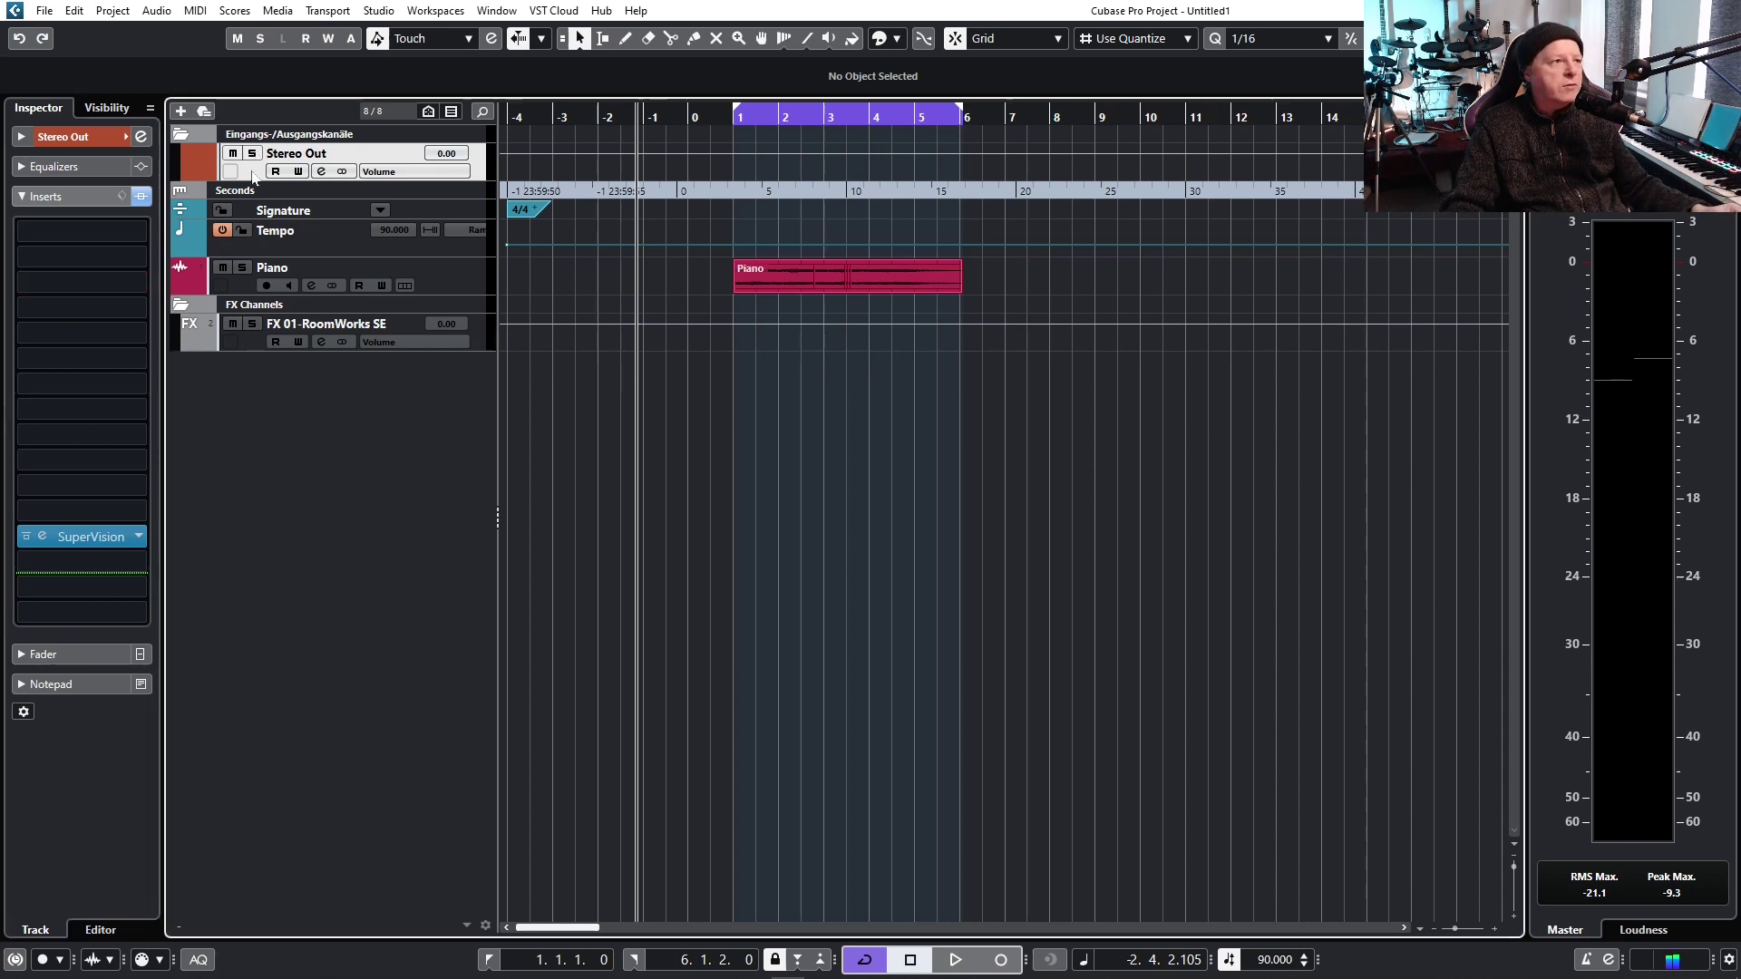
left_click(43, 541)
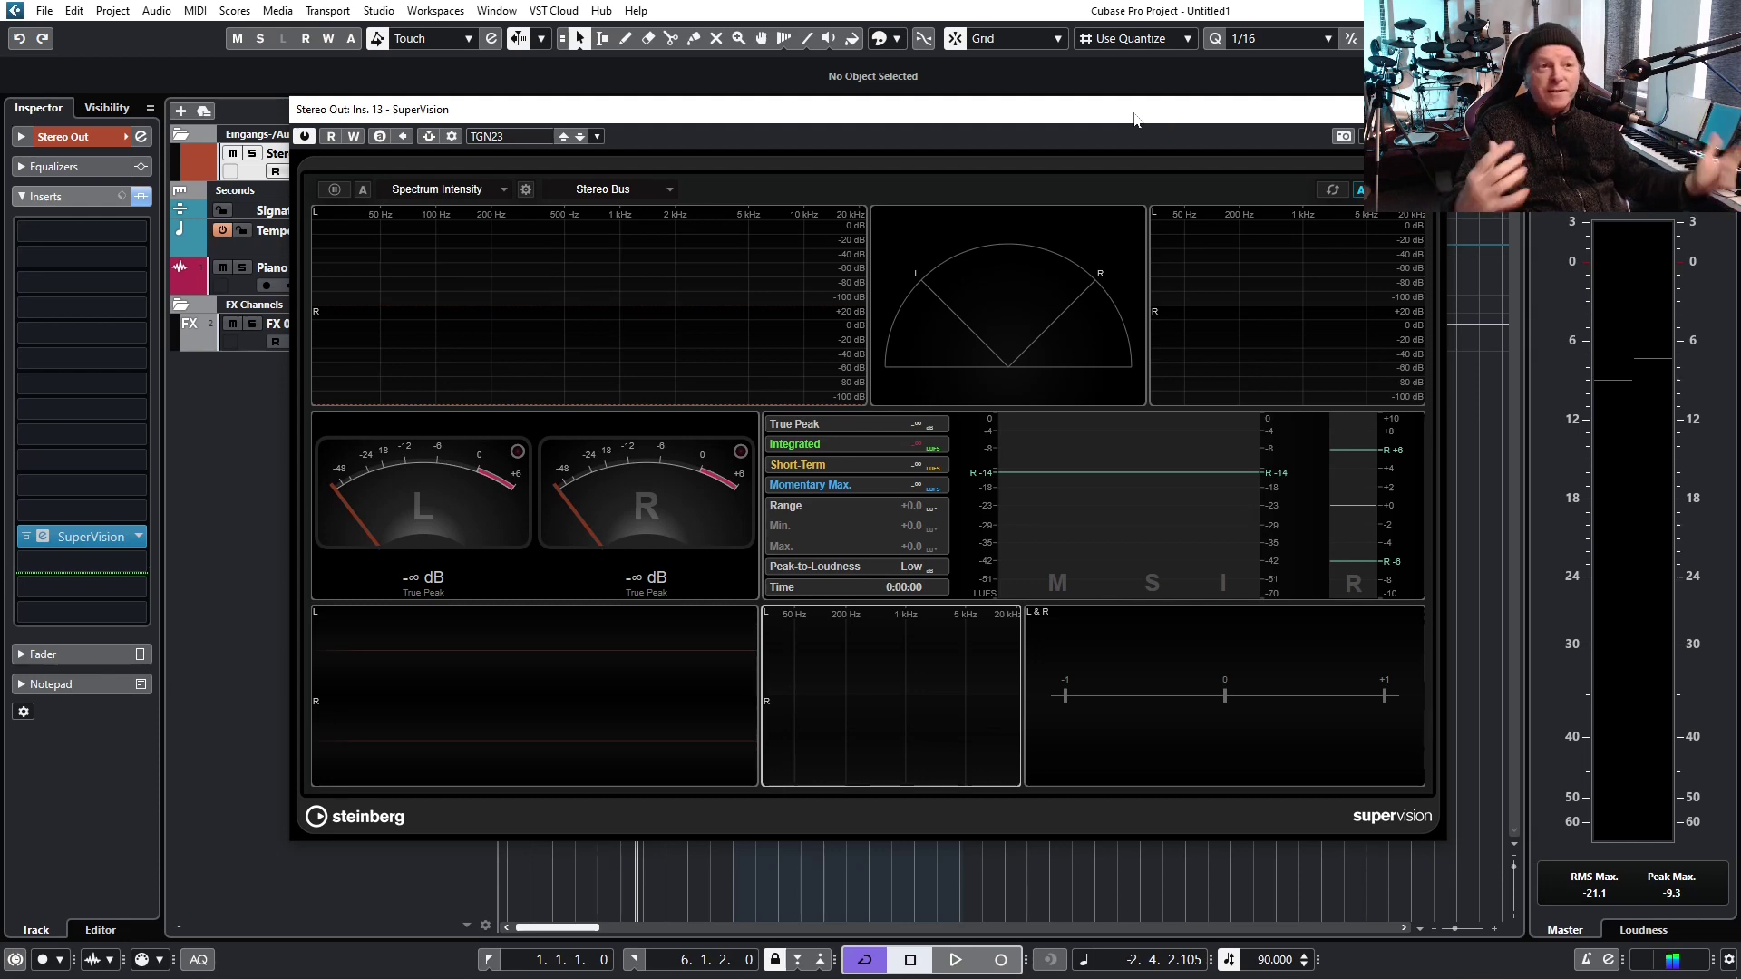
- Close SuperVision, then add an enabled Tube Compressor to Stereo Out insert 2 with drive at 1.0 dB
left_click(1436, 108)
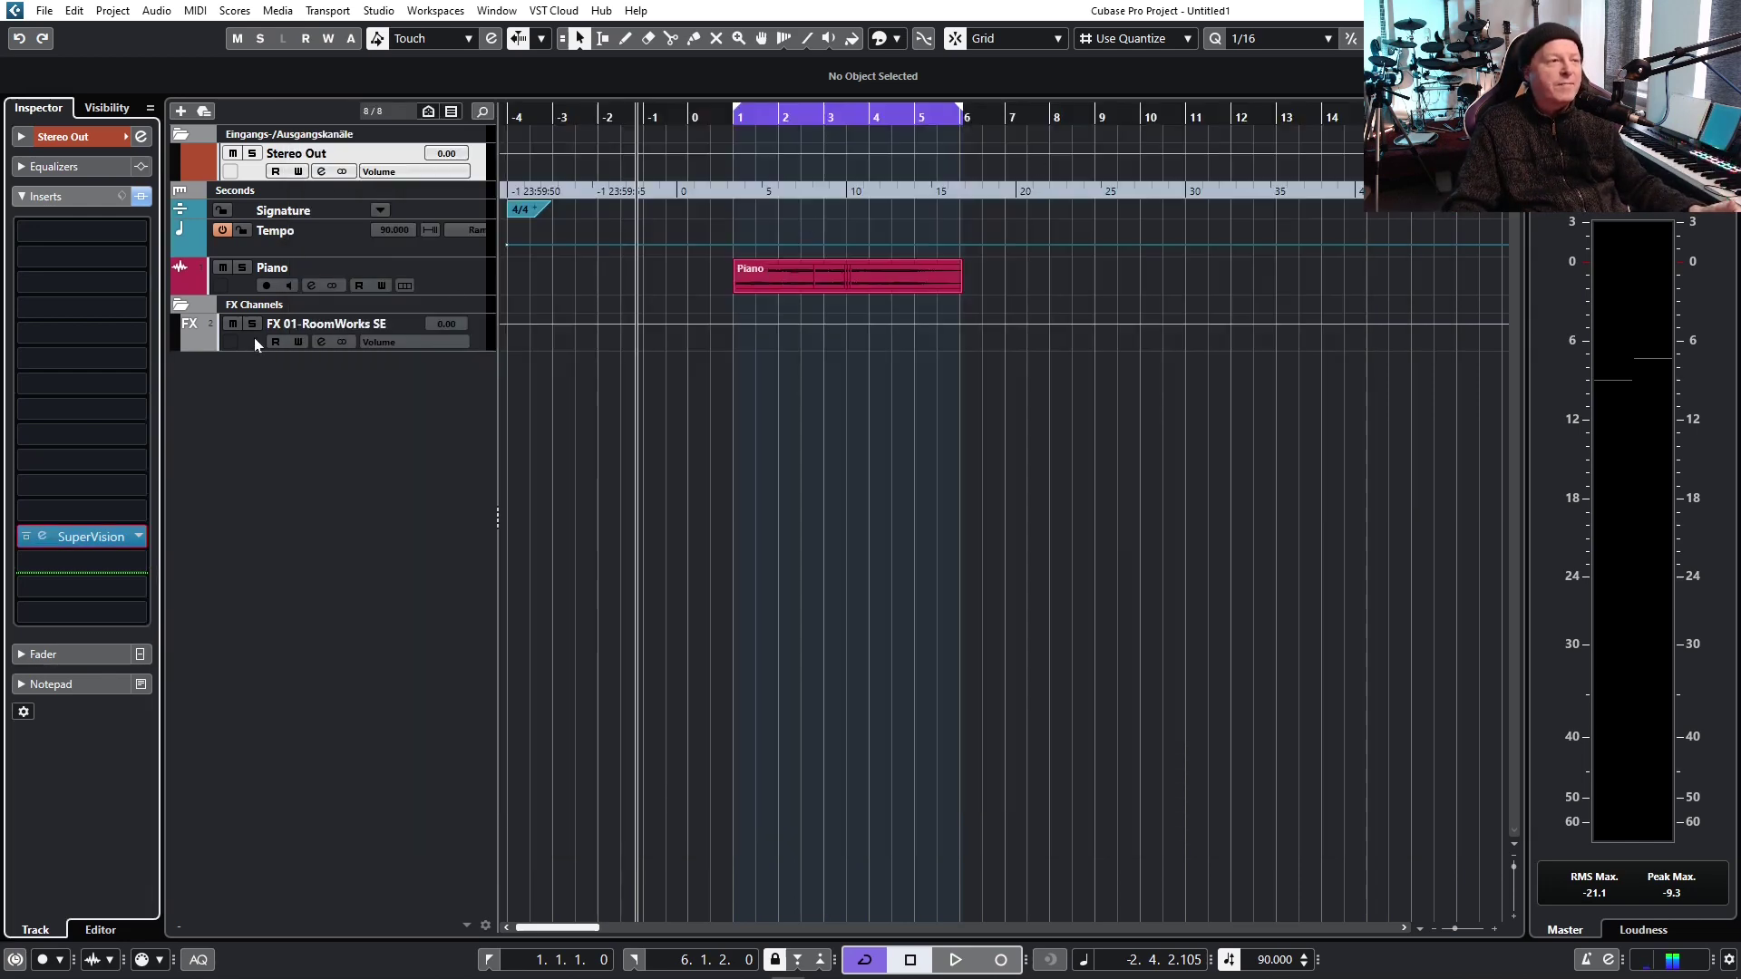
left_click(78, 259)
type("tub")
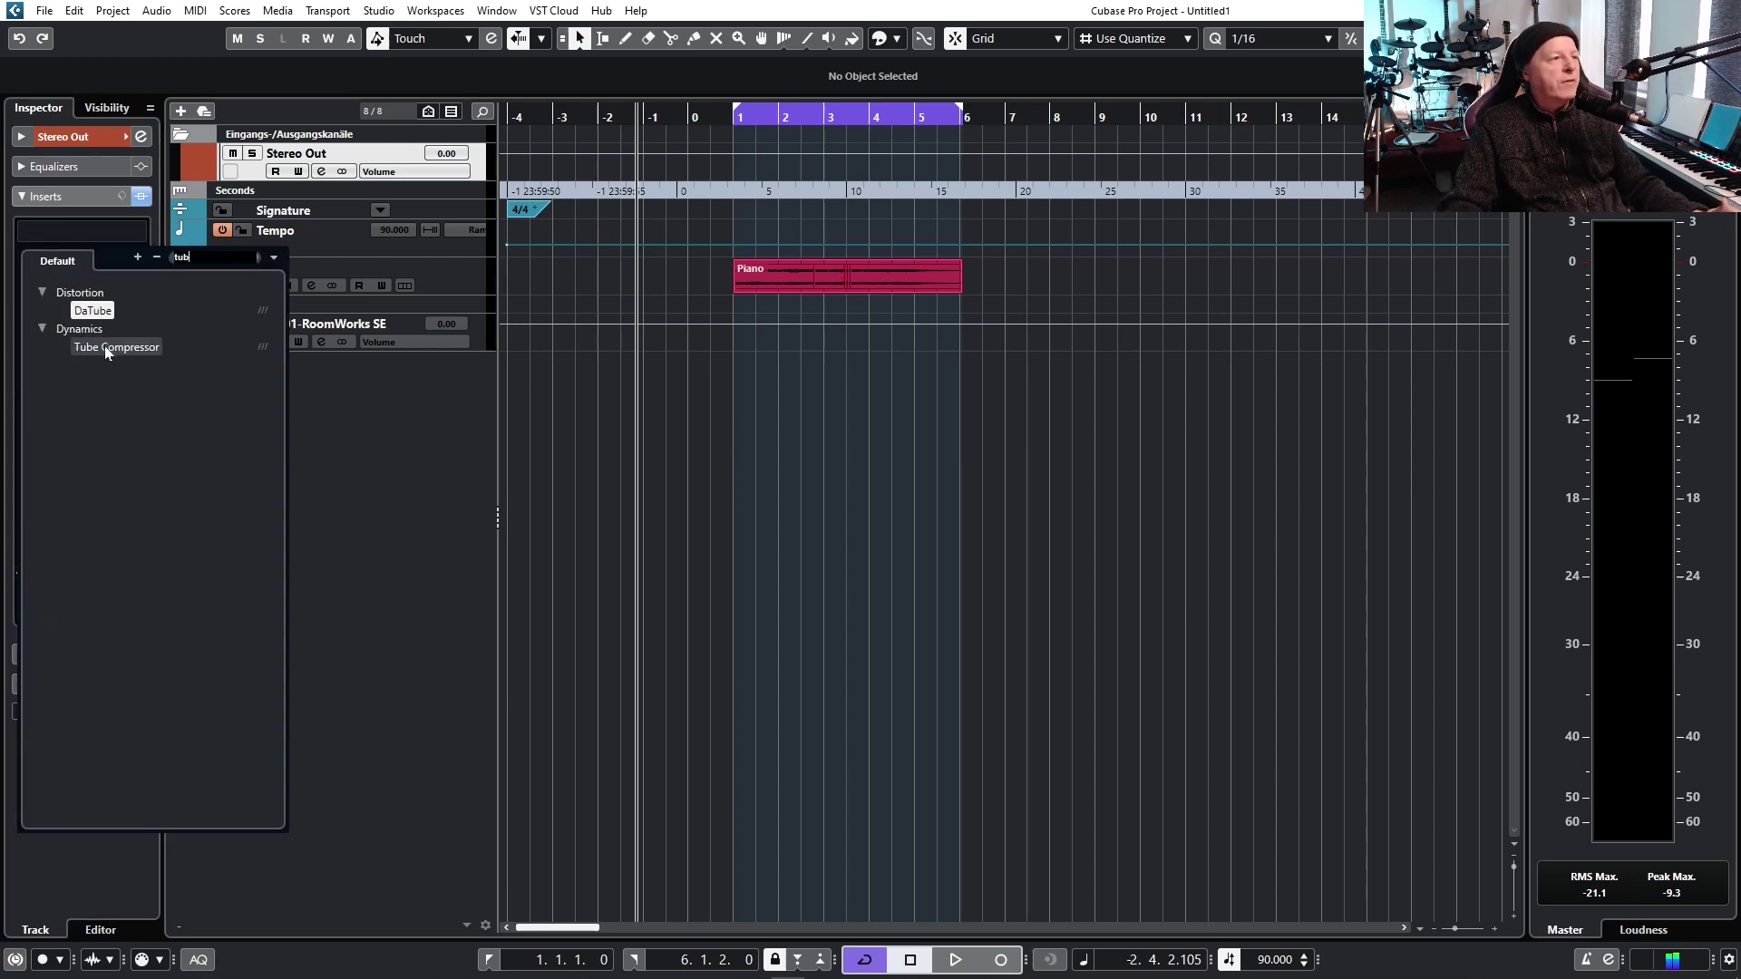
left_click(105, 349)
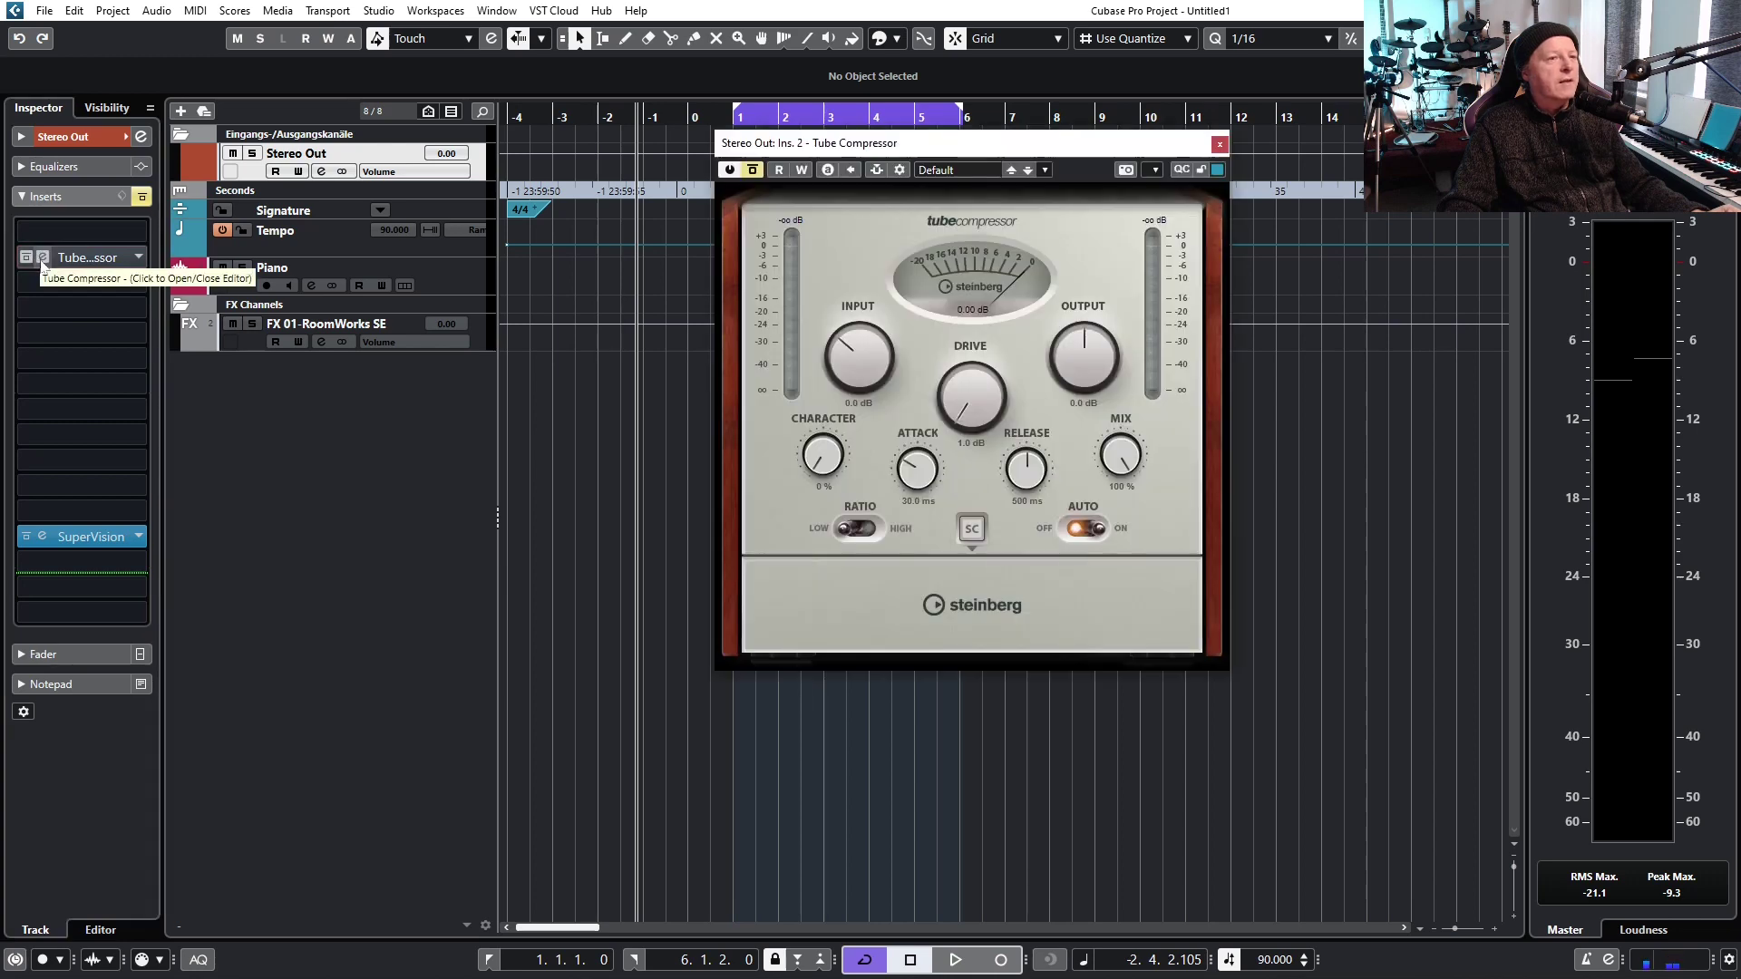
left_click(753, 170)
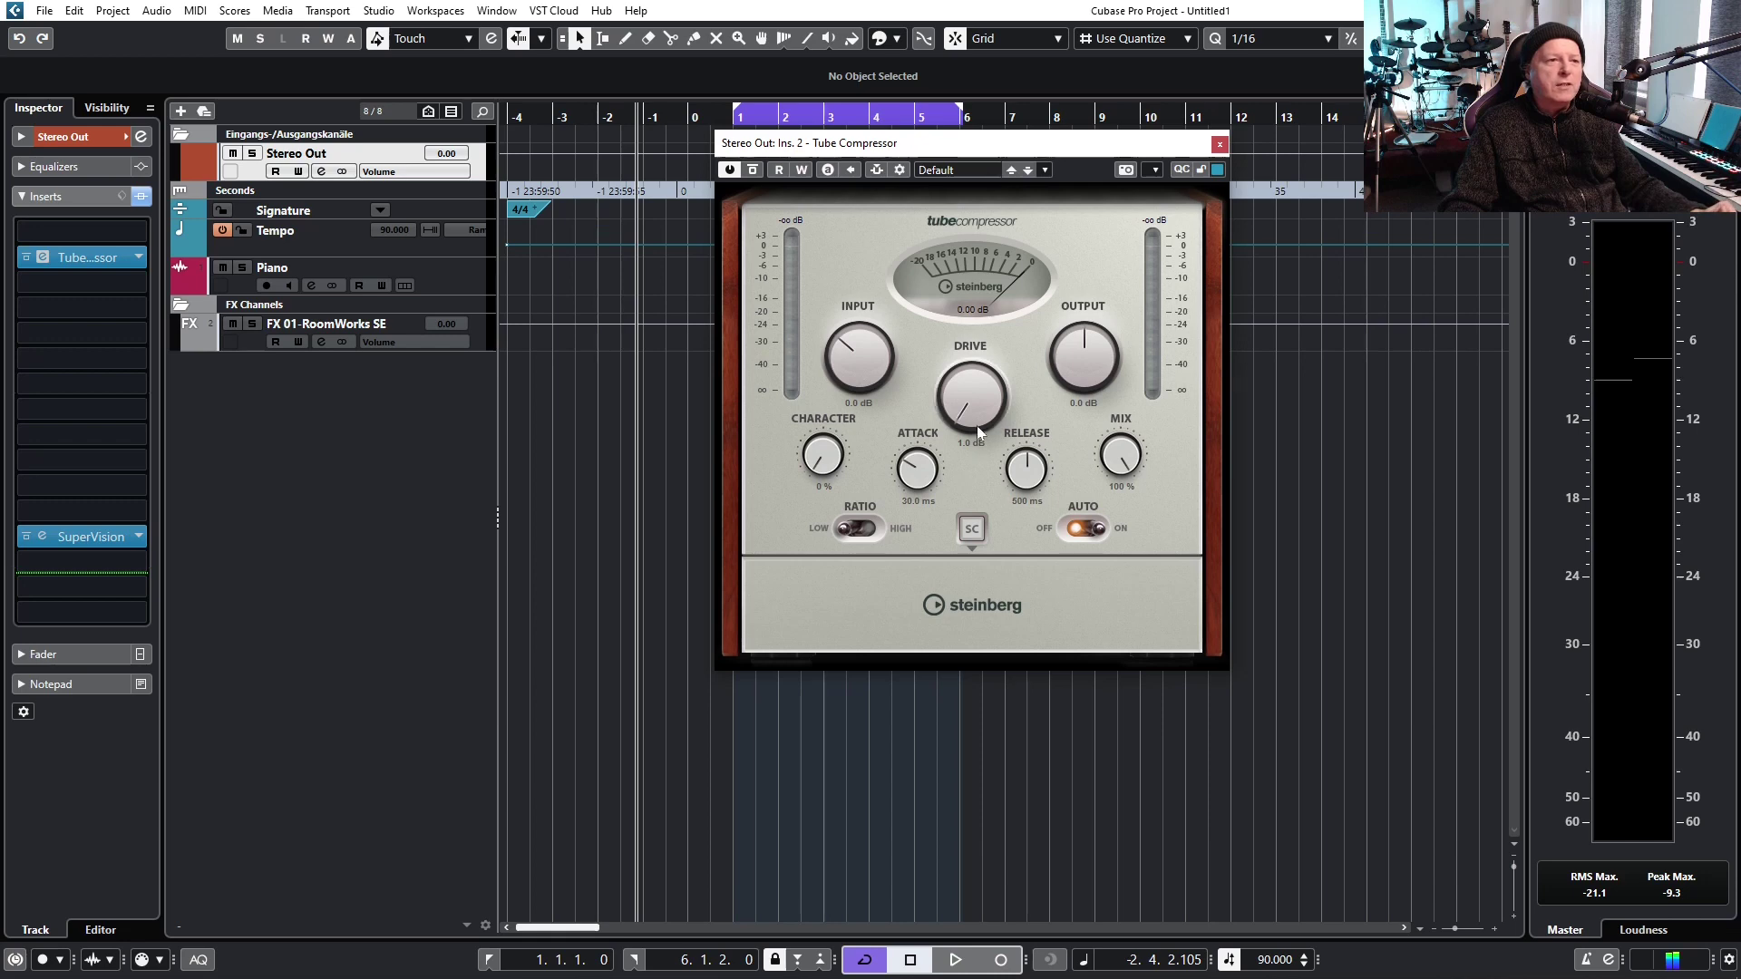
left_click_drag(977, 426, 1002, 263)
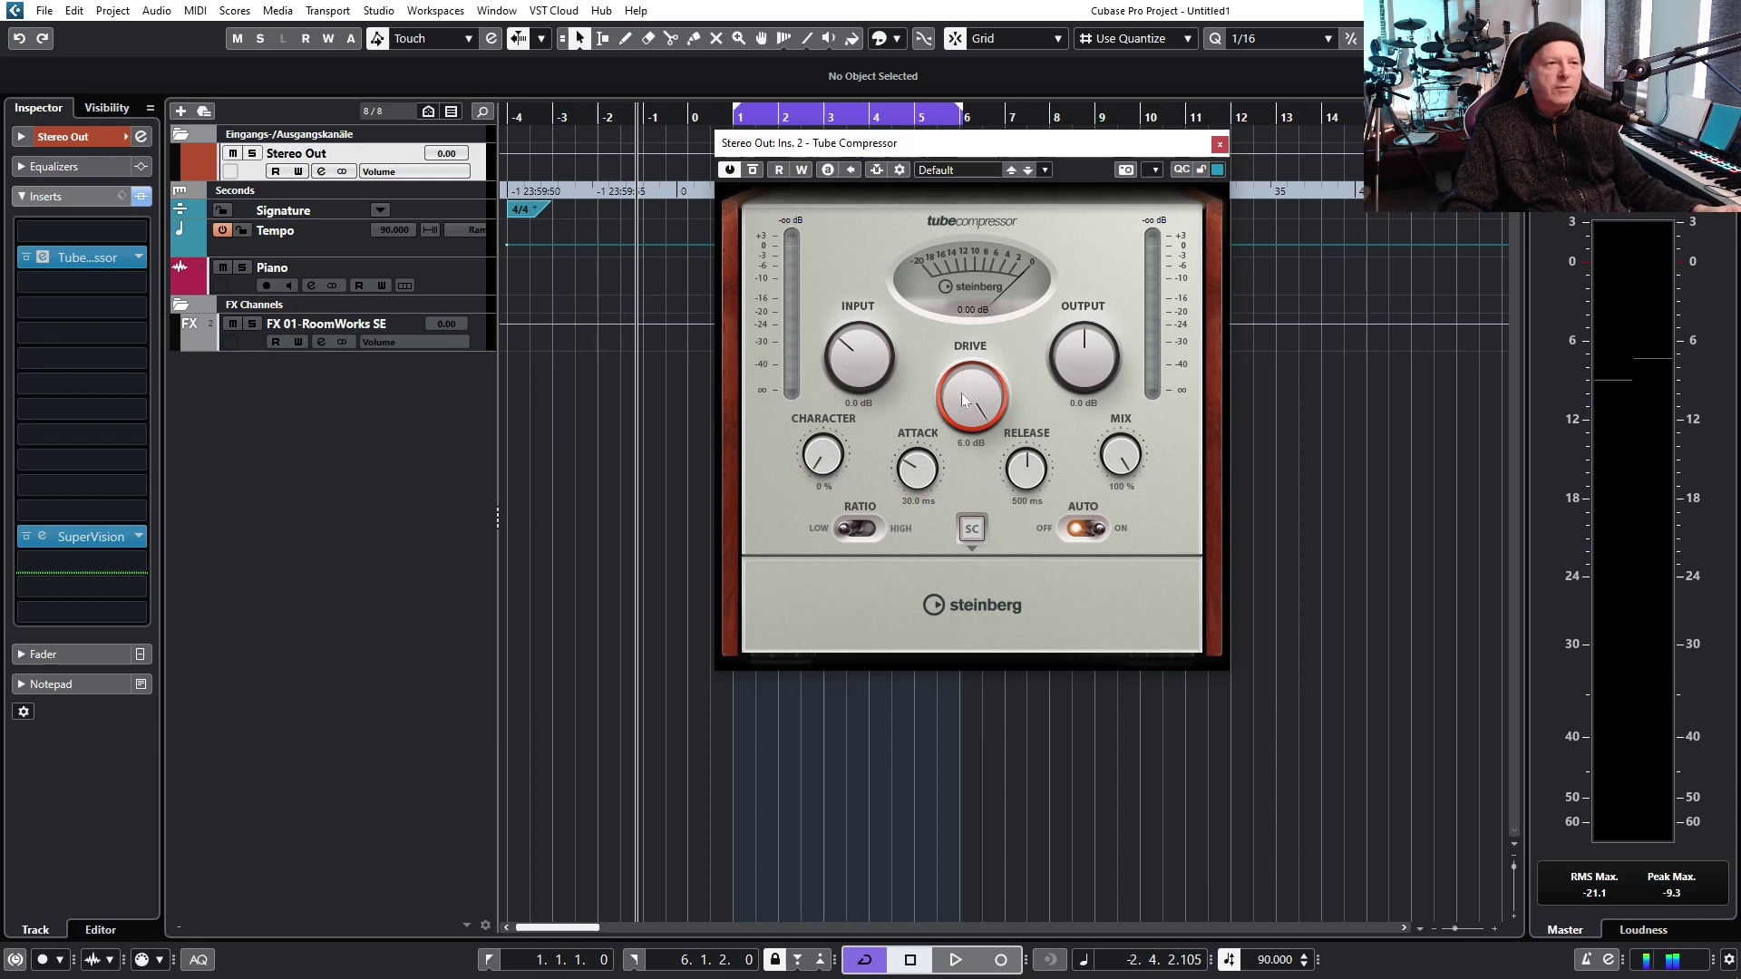
left_click_drag(963, 400, 975, 617)
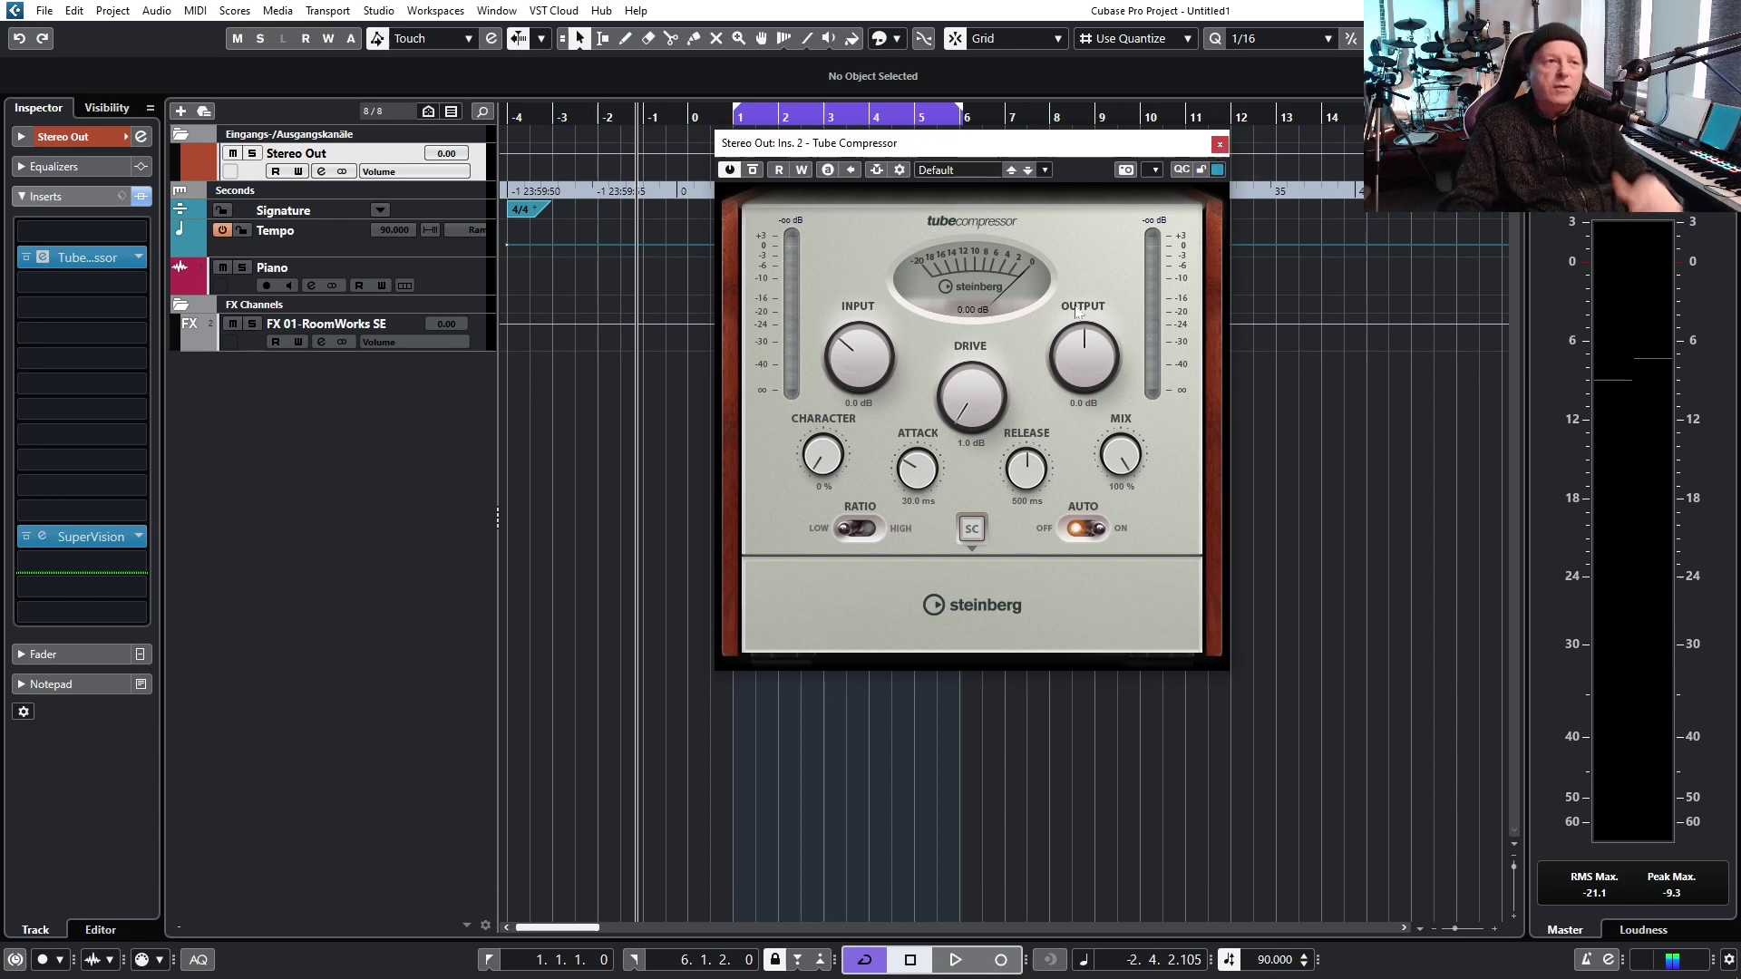
- Dismiss the Tube Compressor editor with Escape
key("Escape")
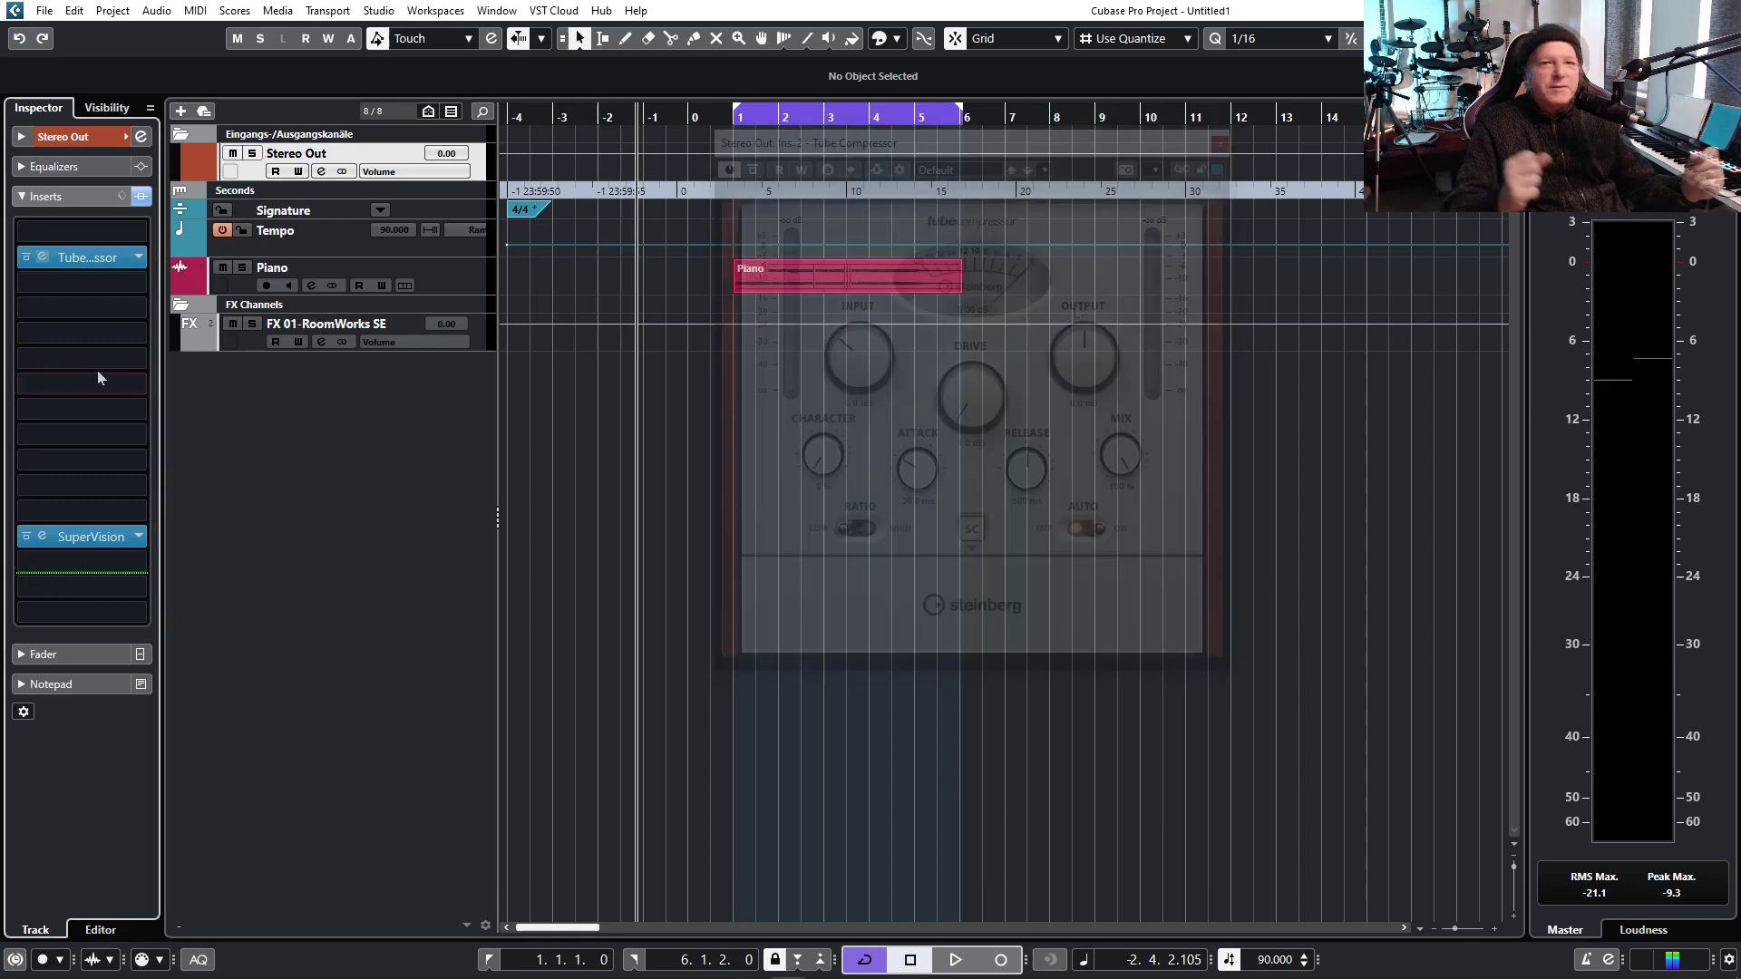